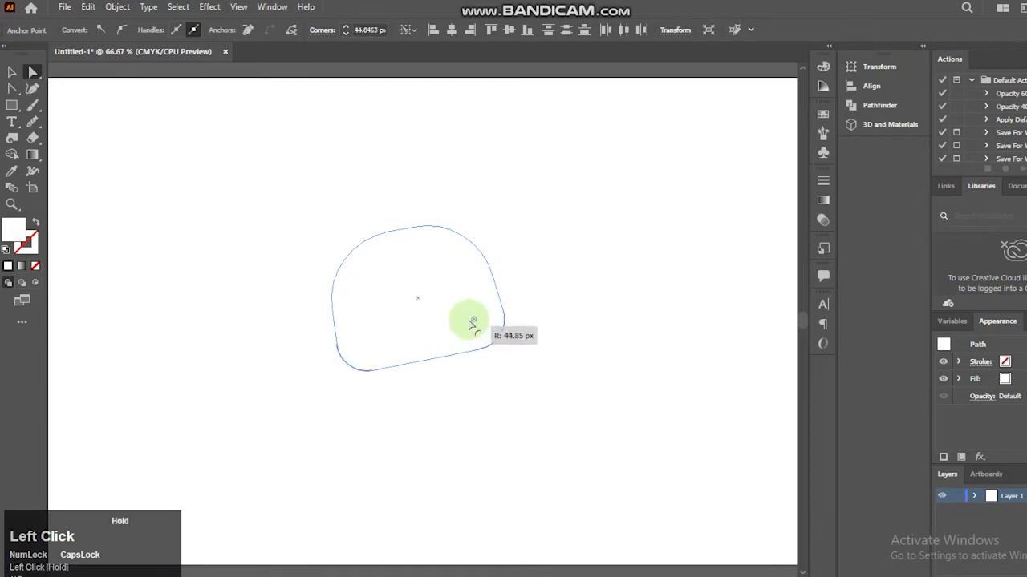
Step: Fill the rounded head shape with magenta from the swatches, and lighten the fill to a soft pink
{"action": "left_click", "coordinate": [13, 73]}
{"action": "left_click", "coordinate": [119, 211]}
{"action": "left_click", "coordinate": [419, 322]}
{"action": "left_click", "coordinate": [82, 30]}
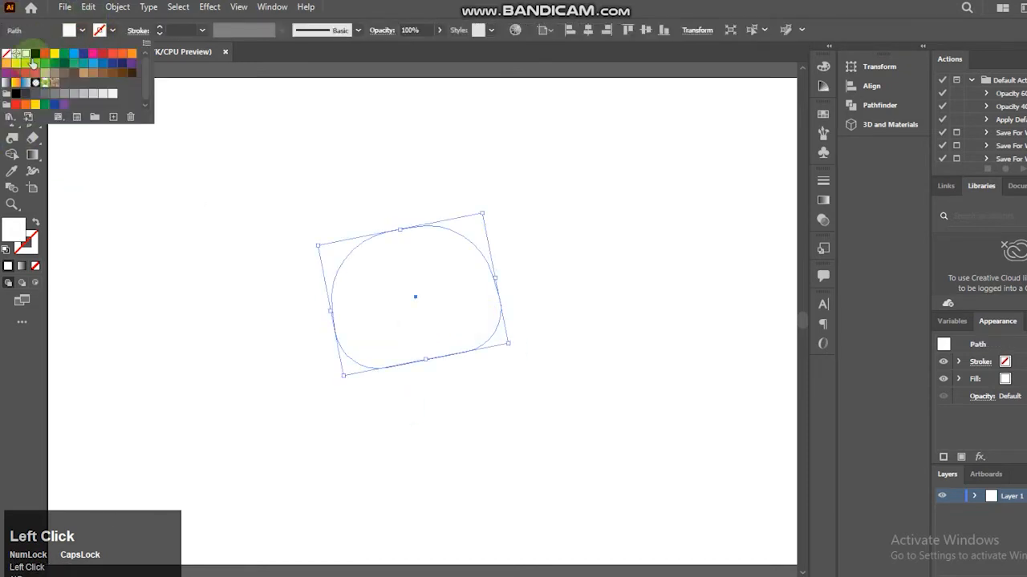
{"action": "left_click", "coordinate": [93, 53]}
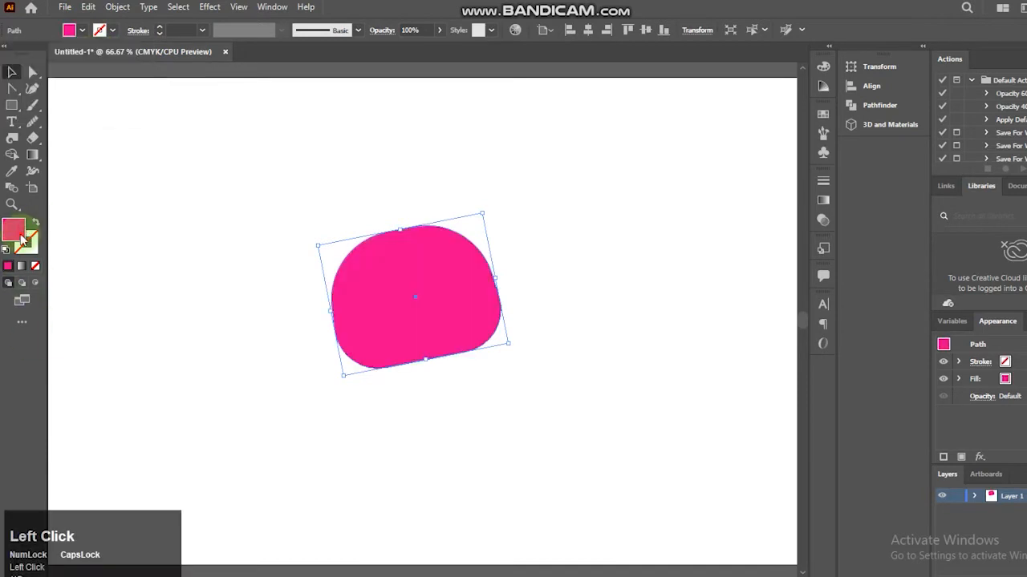
{"action": "double_click", "coordinate": [13, 231]}
{"action": "left_click", "coordinate": [446, 240]}
{"action": "left_click", "coordinate": [692, 213]}
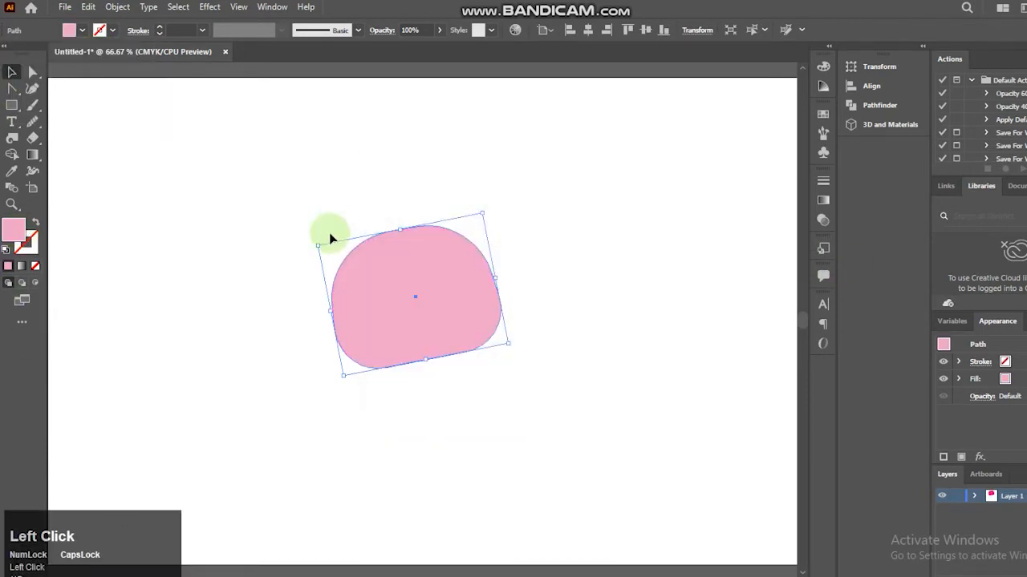
Step: Draw a black circle about 51 px wide as the left pupil and duplicate it for the right eye
{"action": "left_click_drag", "start_coordinate": [13, 110], "coordinate": [64, 138]}
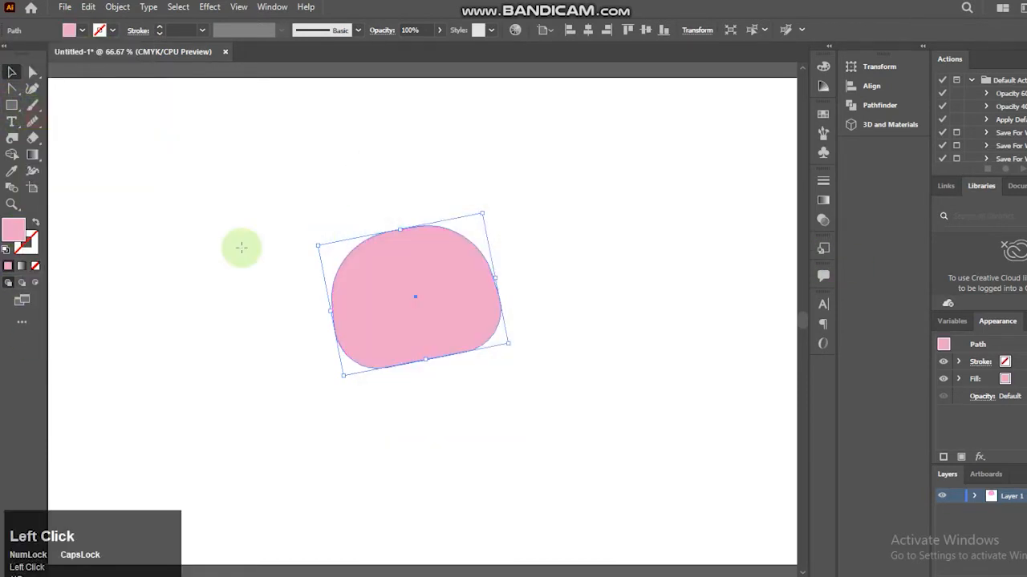
{"action": "mouse_move", "coordinate": [362, 282]}
{"action": "left_mouse_down"}
{"action": "mouse_move", "coordinate": [381, 299]}
{"action": "mouse_move", "coordinate": [433, 271]}
{"action": "mouse_move", "coordinate": [444, 276]}
{"action": "left_mouse_up"}
{"action": "left_click", "coordinate": [69, 29]}
{"action": "left_click", "coordinate": [35, 61]}
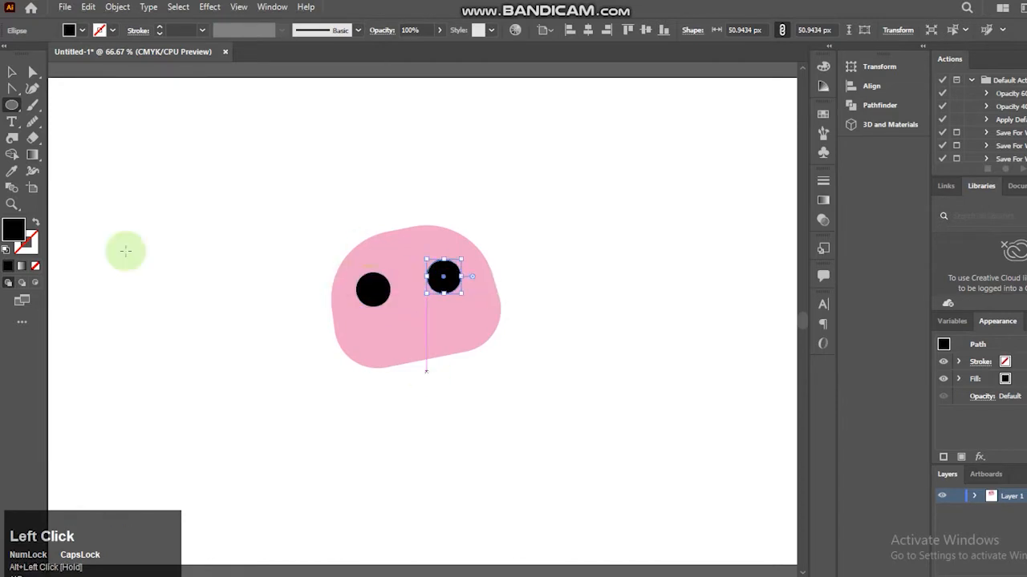
Step: Create a white circle about 63 px wide behind the left pupil and duplicate it behind the right pupil
{"action": "left_click", "coordinate": [12, 74]}
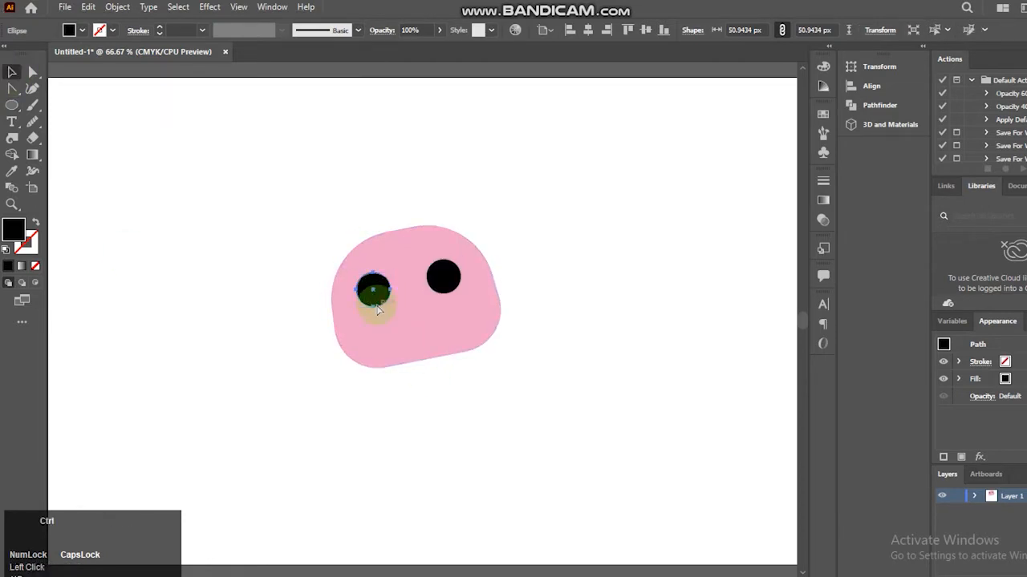
{"action": "left_click_drag", "start_coordinate": [391, 306], "coordinate": [399, 312]}
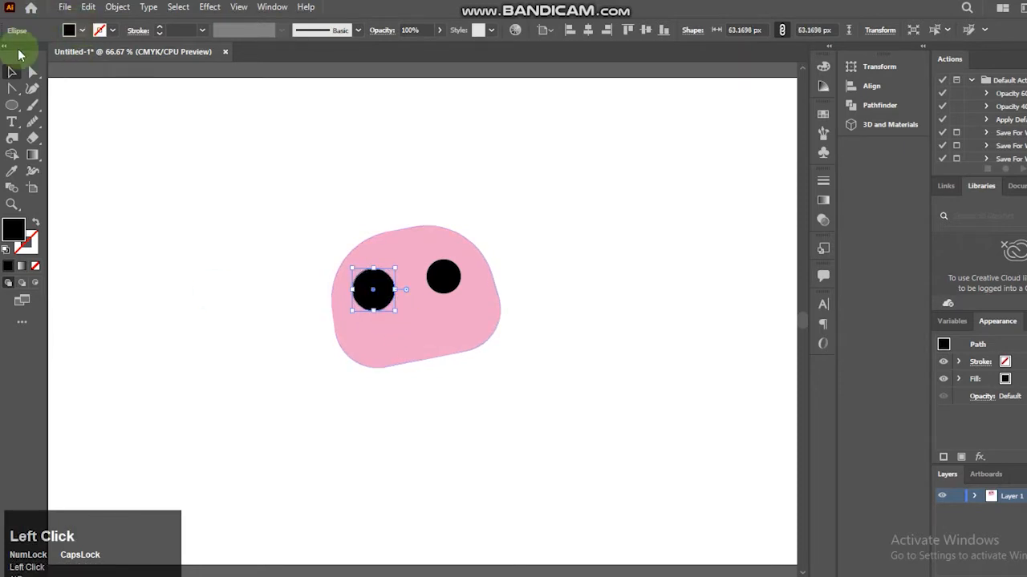
{"action": "left_click", "coordinate": [81, 29]}
{"action": "left_click", "coordinate": [25, 52]}
{"action": "key", "text": "ctrl+["}
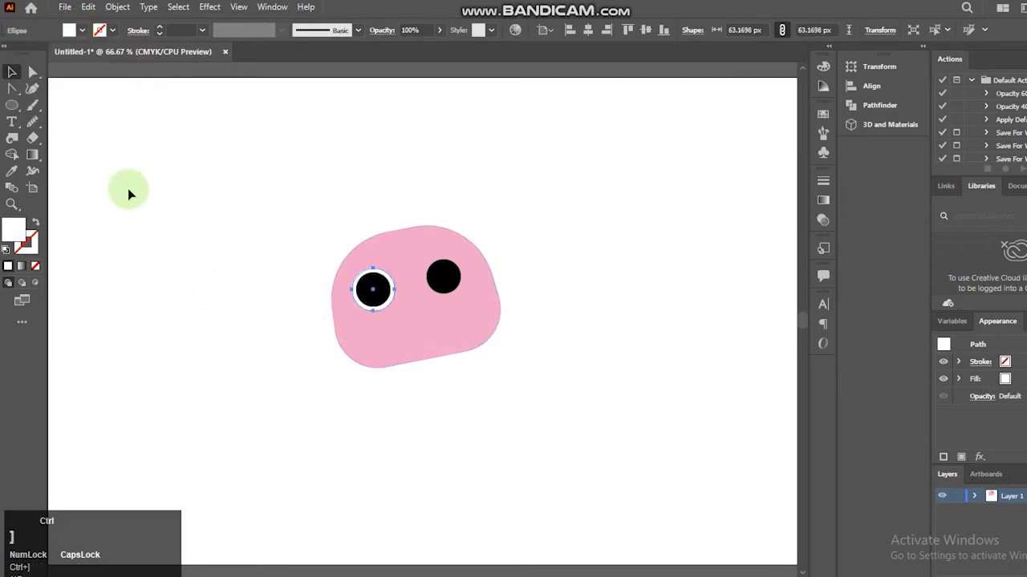
{"action": "left_click_drag", "start_coordinate": [393, 286], "coordinate": [464, 273]}
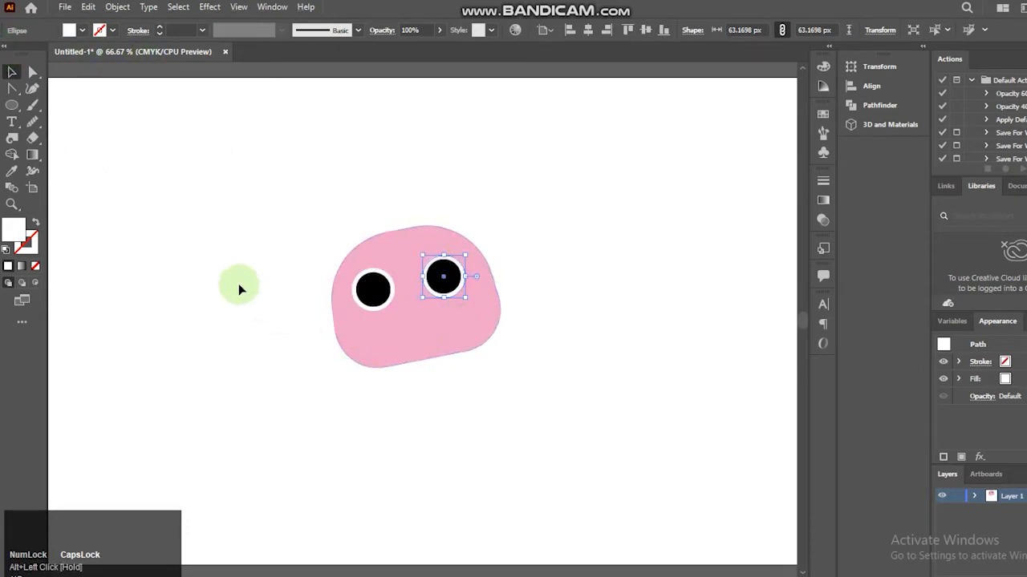
Step: Shrink the left black circle into a small brow dot, duplicate it above the right eye, and restore the left pupil with a copy
{"action": "left_click_drag", "start_coordinate": [377, 293], "coordinate": [372, 250]}
{"action": "key", "text": "z"}
{"action": "left_click_drag", "start_coordinate": [339, 213], "coordinate": [528, 391]}
{"action": "left_click", "coordinate": [12, 71]}
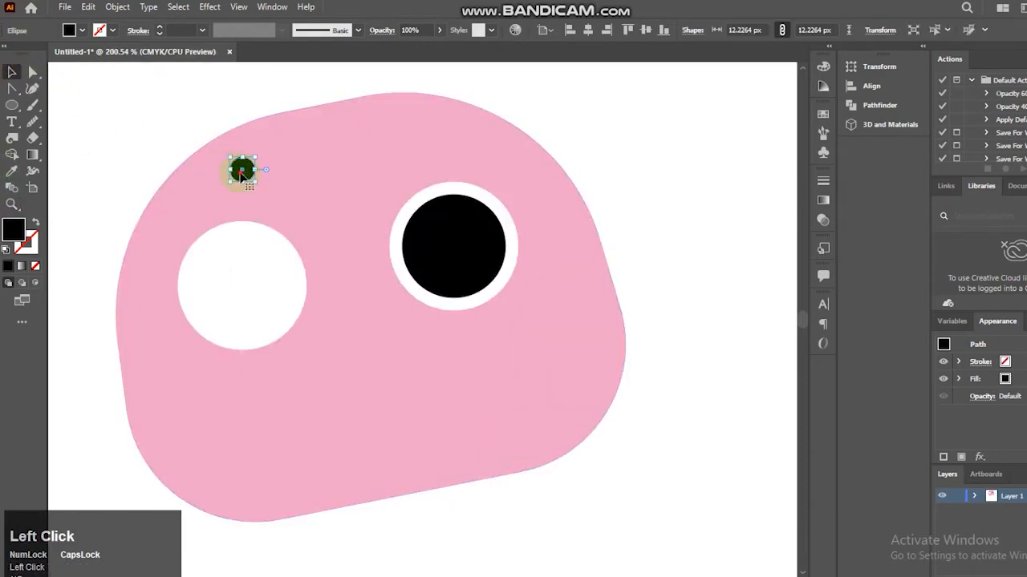
{"action": "left_click_drag", "start_coordinate": [223, 196], "coordinate": [424, 165]}
{"action": "left_click_drag", "start_coordinate": [454, 259], "coordinate": [280, 329]}
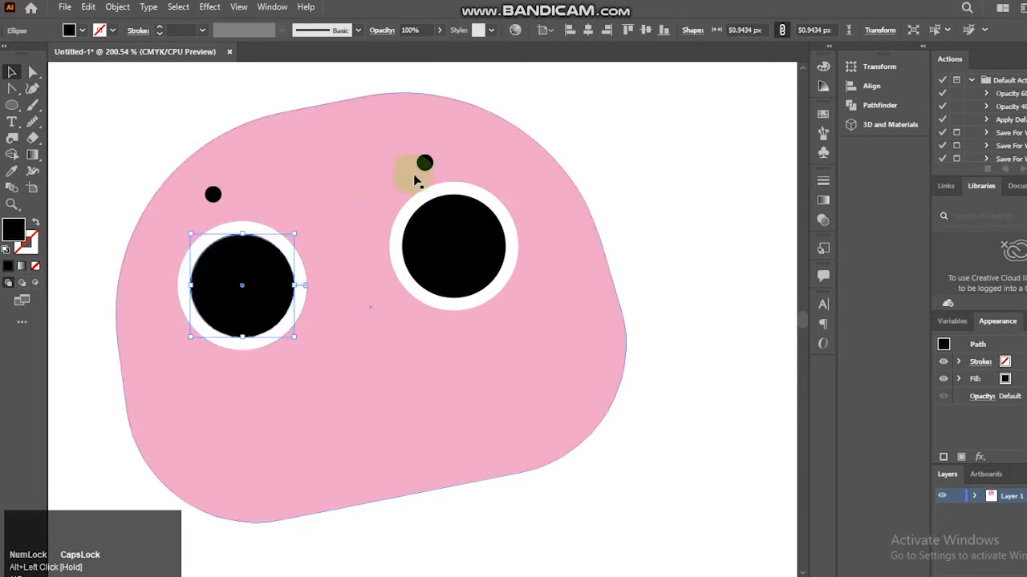
Step: Duplicate the left brow dot to the middle of the forehead and make the two brow dots slightly smaller
{"action": "left_click", "coordinate": [213, 194]}
{"action": "left_click_drag", "start_coordinate": [284, 173], "coordinate": [284, 168]}
{"action": "left_click", "coordinate": [213, 195]}
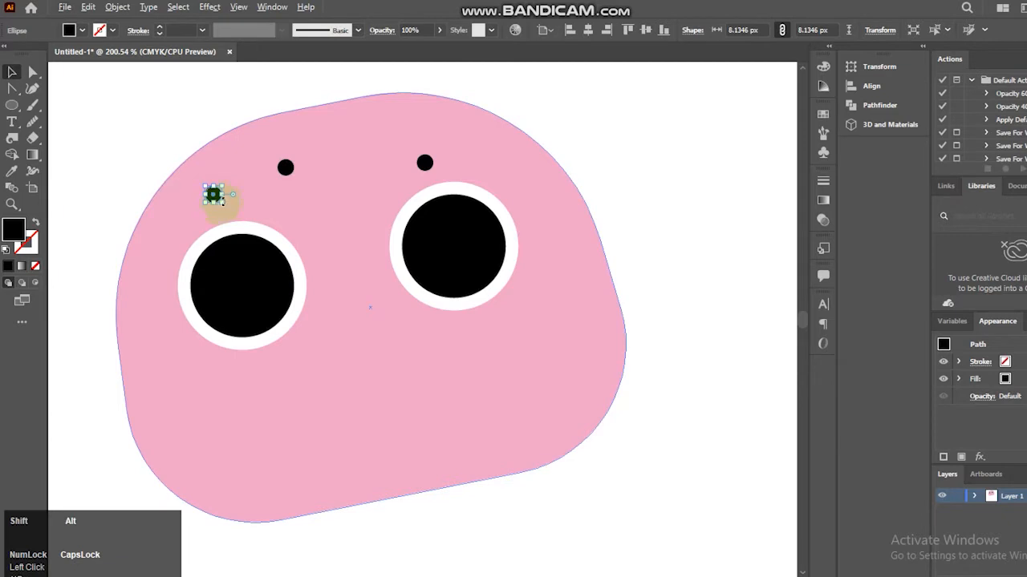
{"action": "left_click", "coordinate": [426, 163]}
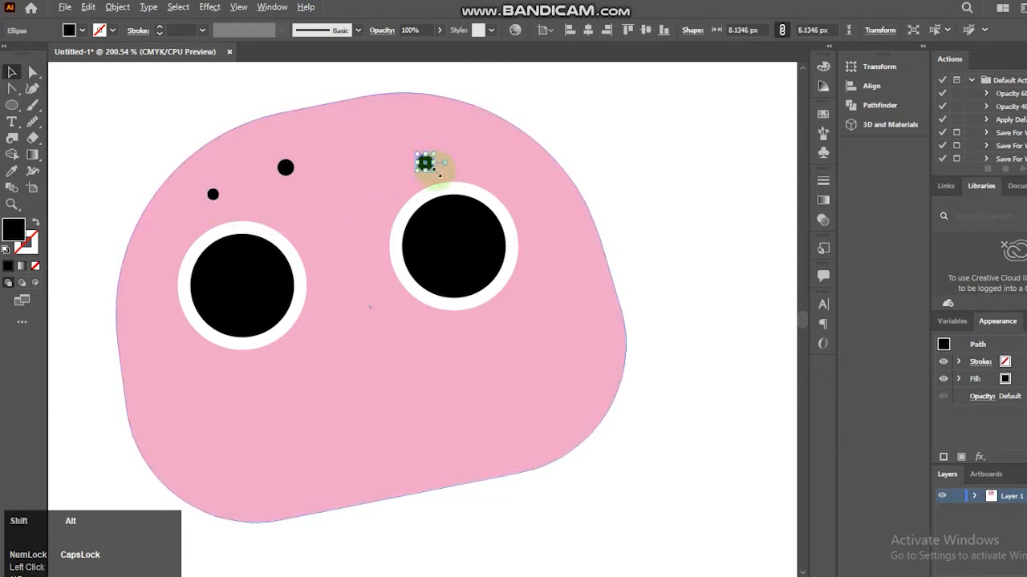
Step: Reshape the forehead dot into a narrow tilted ellipse about 6 by 14 px
{"action": "left_click", "coordinate": [284, 168]}
{"action": "left_click_drag", "start_coordinate": [286, 176], "coordinate": [316, 197]}
{"action": "left_click", "coordinate": [12, 203]}
{"action": "key", "text": "v"}
{"action": "left_click_drag", "start_coordinate": [453, 255], "coordinate": [406, 232]}
{"action": "key", "text": "ctrl+minus"}
{"action": "key", "text": "ctrl+minus"}
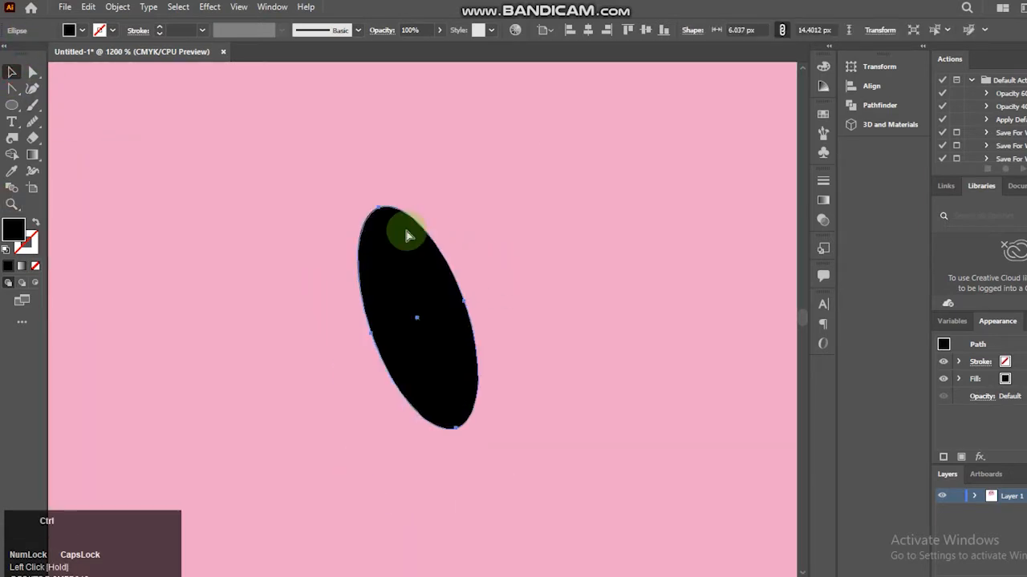
{"action": "key", "text": "ctrl+minus"}
{"action": "key", "text": "ctrl+minus"}
{"action": "key", "text": "ctrl+minus"}
{"action": "key", "text": "ctrl+minus"}
{"action": "key", "text": "ctrl+minus"}
{"action": "key", "text": "ctrl+minus"}
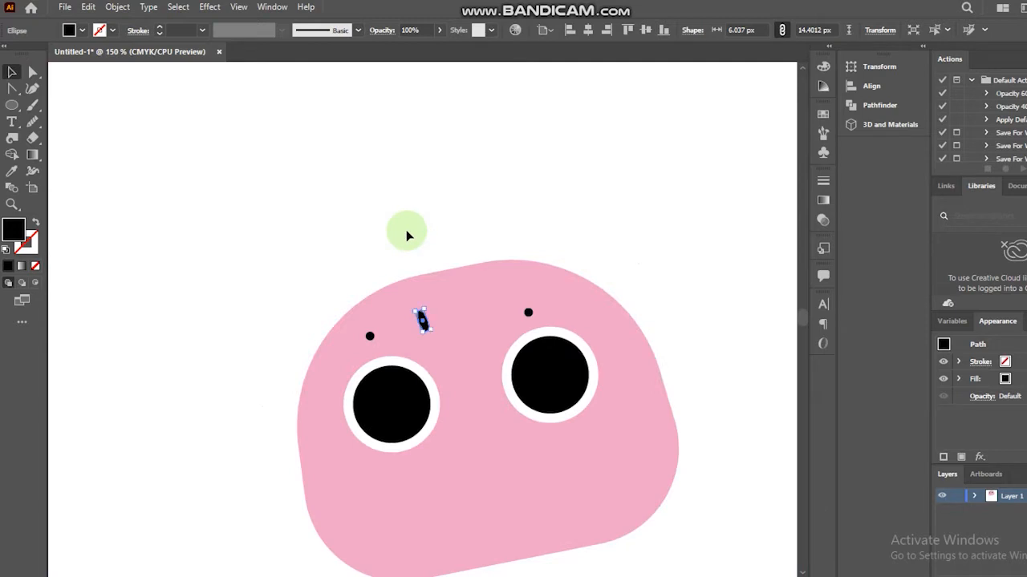
Step: Reflect a copy of the tilted ellipse, place it toward the right eye, and nudge the original closer to it
{"action": "mouse_move", "coordinate": [423, 323]}
{"action": "left_mouse_down", "text": "alt"}
{"action": "mouse_move", "coordinate": [452, 322]}
{"action": "mouse_move", "coordinate": [449, 313]}
{"action": "mouse_move", "coordinate": [420, 318]}
{"action": "left_mouse_up", "text": "alt"}
{"action": "right_click", "coordinate": [420, 318]}
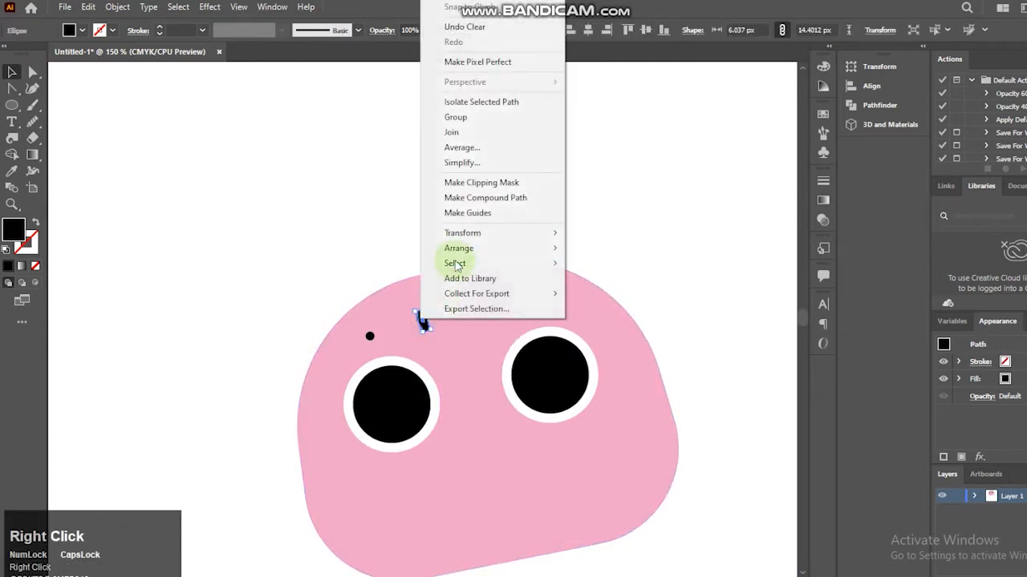
{"action": "mouse_move", "coordinate": [464, 239]}
{"action": "left_click", "coordinate": [591, 280]}
{"action": "left_click", "coordinate": [791, 414]}
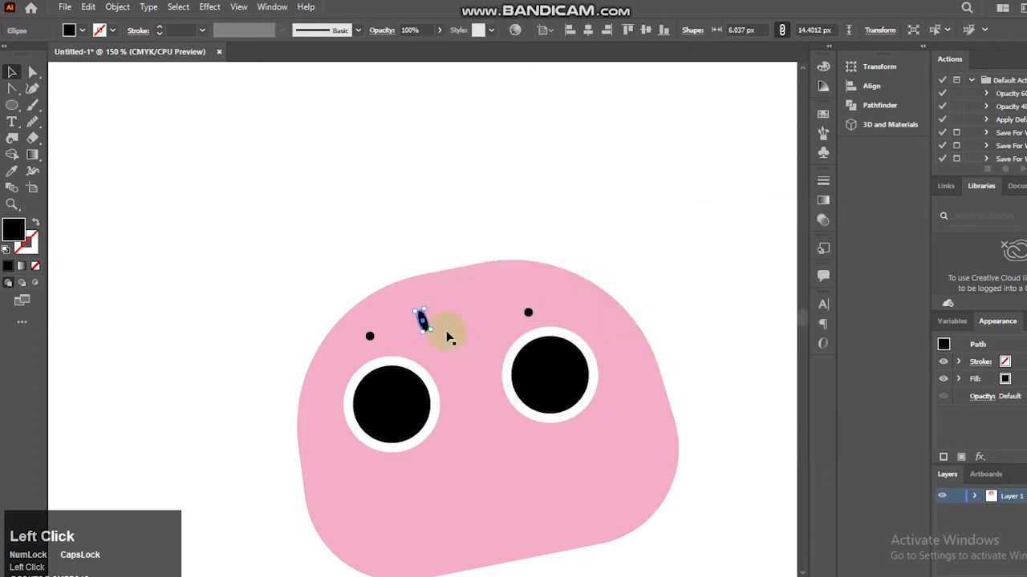
{"action": "left_click_drag", "start_coordinate": [423, 323], "coordinate": [480, 307], "text": "shift"}
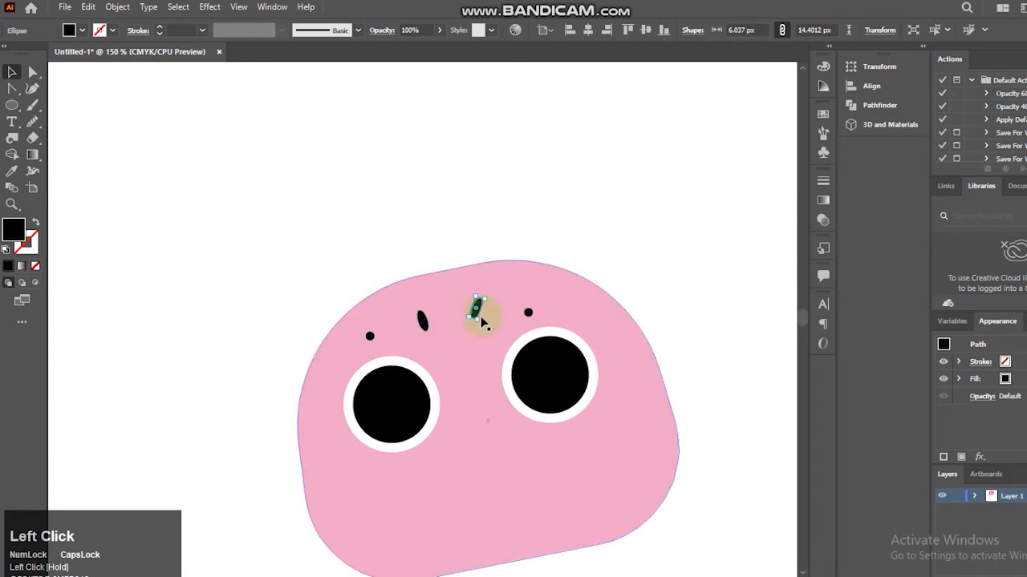
{"action": "left_click", "coordinate": [422, 324]}
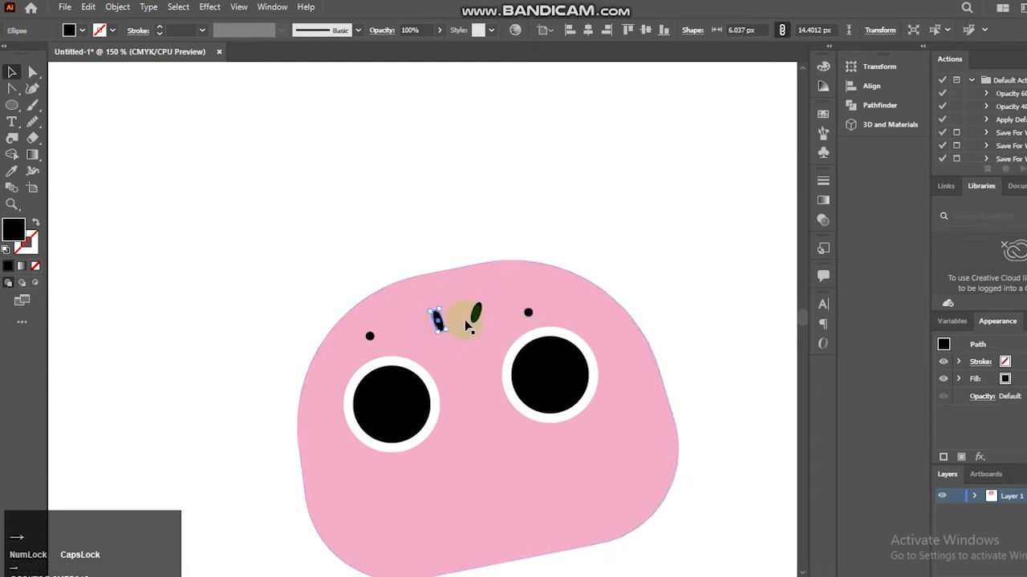
Step: Rotate the pair of forehead ellipses until both stand nearly upright and parallel to each other
{"action": "left_click", "coordinate": [12, 203]}
{"action": "left_click_drag", "start_coordinate": [422, 293], "coordinate": [495, 340]}
{"action": "left_click", "coordinate": [11, 72]}
{"action": "left_click", "coordinate": [201, 366]}
{"action": "mouse_move", "coordinate": [281, 391]}
{"action": "left_mouse_down"}
{"action": "mouse_move", "coordinate": [259, 398]}
{"action": "mouse_move", "coordinate": [245, 340]}
{"action": "mouse_move", "coordinate": [273, 404]}
{"action": "left_mouse_up"}
{"action": "left_click", "coordinate": [374, 379]}
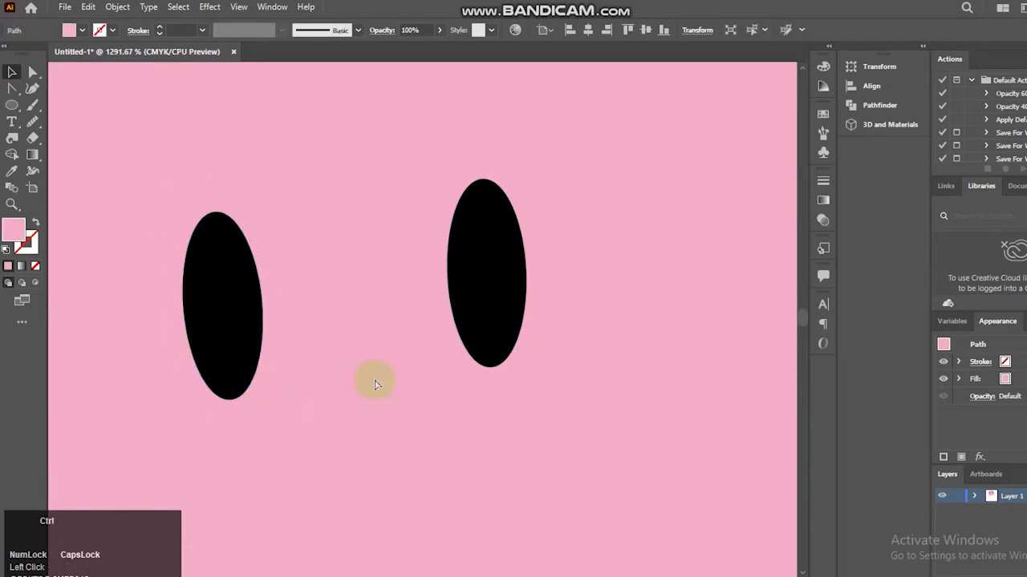
{"action": "key", "text": "ctrl+minus"}
{"action": "key", "text": "ctrl+minus"}
{"action": "key", "text": "ctrl+minus"}
{"action": "key", "text": "ctrl+minus"}
{"action": "key", "text": "ctrl+minus"}
{"action": "key", "text": "ctrl+minus"}
{"action": "key", "text": "ctrl+minus"}
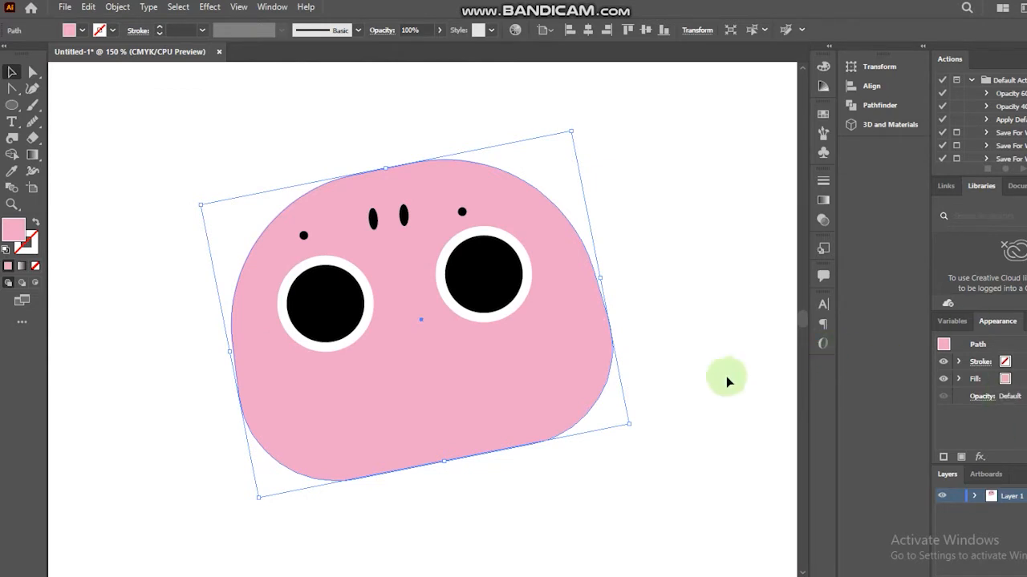
Step: Enlarge the pink head shape around the facial features, extending its lower edge and its width
{"action": "left_click", "coordinate": [511, 397]}
{"action": "left_click_drag", "start_coordinate": [632, 427], "coordinate": [642, 431]}
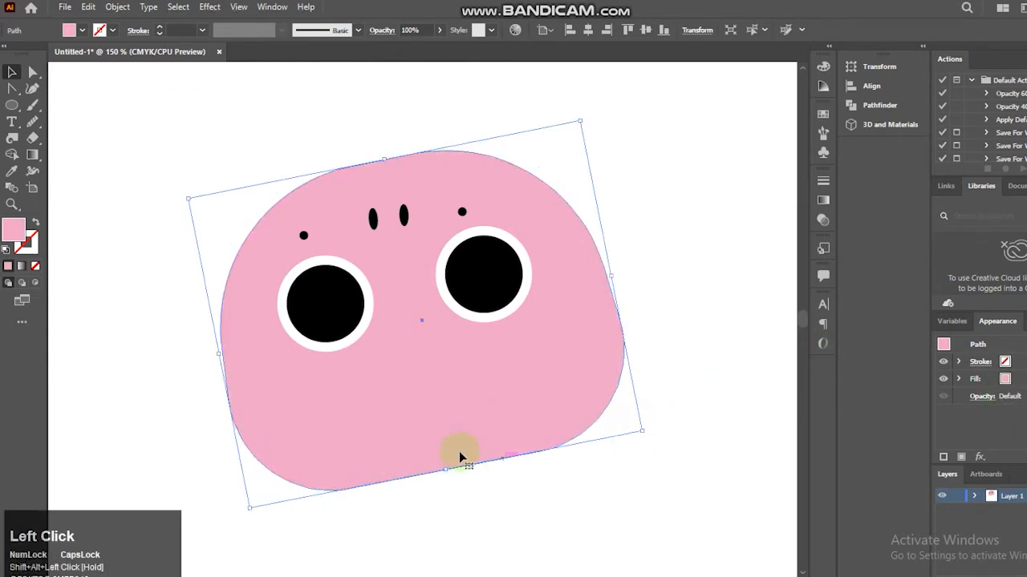
{"action": "left_click_drag", "start_coordinate": [447, 471], "coordinate": [448, 485]}
{"action": "mouse_move", "coordinate": [608, 289]}
{"action": "left_mouse_down"}
{"action": "mouse_move", "coordinate": [618, 286]}
{"action": "mouse_move", "coordinate": [617, 300]}
{"action": "mouse_move", "coordinate": [627, 285]}
{"action": "left_mouse_up"}
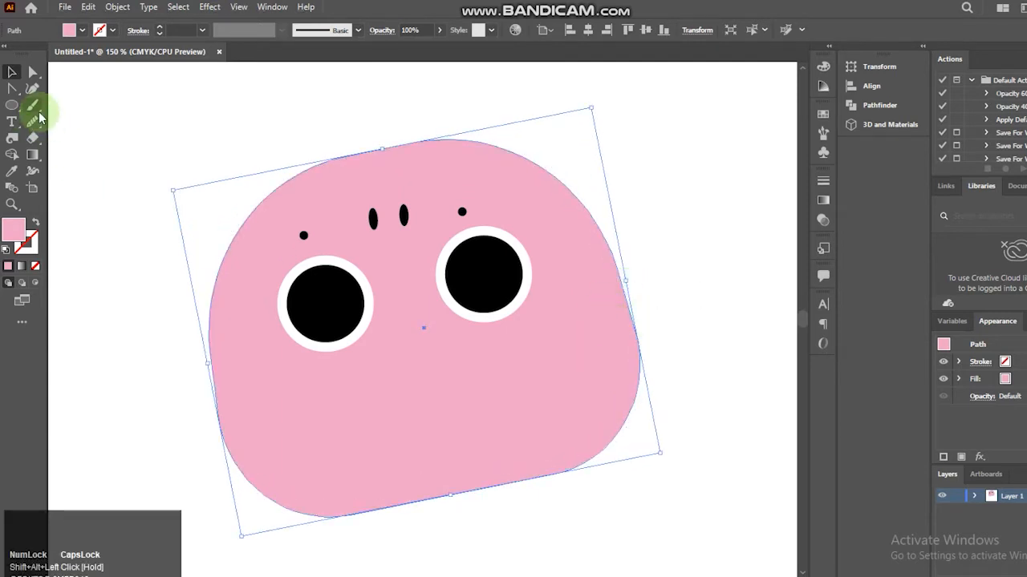
Step: Copy the left pupil in front, fill the copy dark grey, and reduce it to an ellipse about 11 by 22 px
{"action": "left_click", "coordinate": [343, 292]}
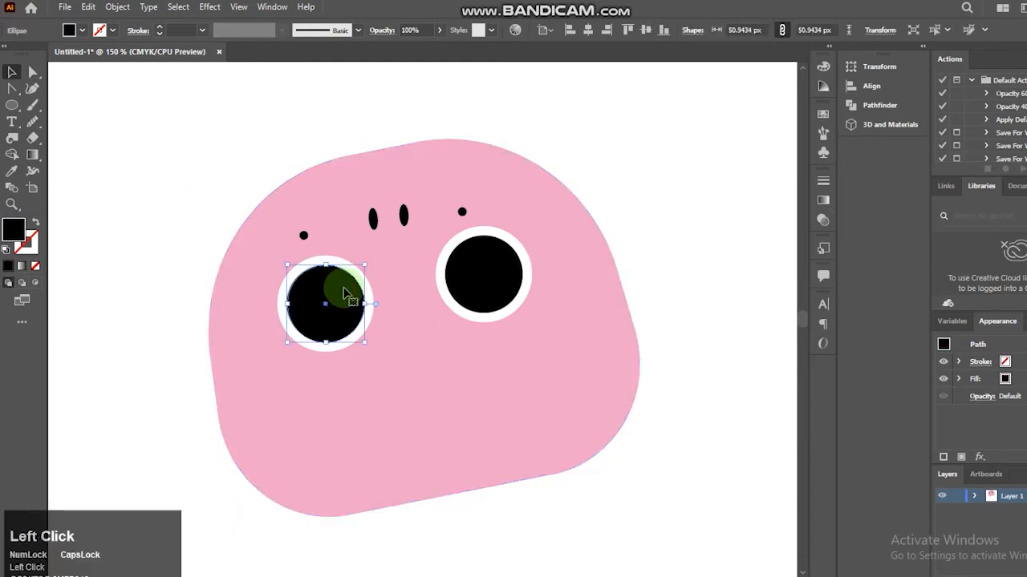
{"action": "key", "text": "ctrl+f"}
{"action": "left_click", "coordinate": [81, 30]}
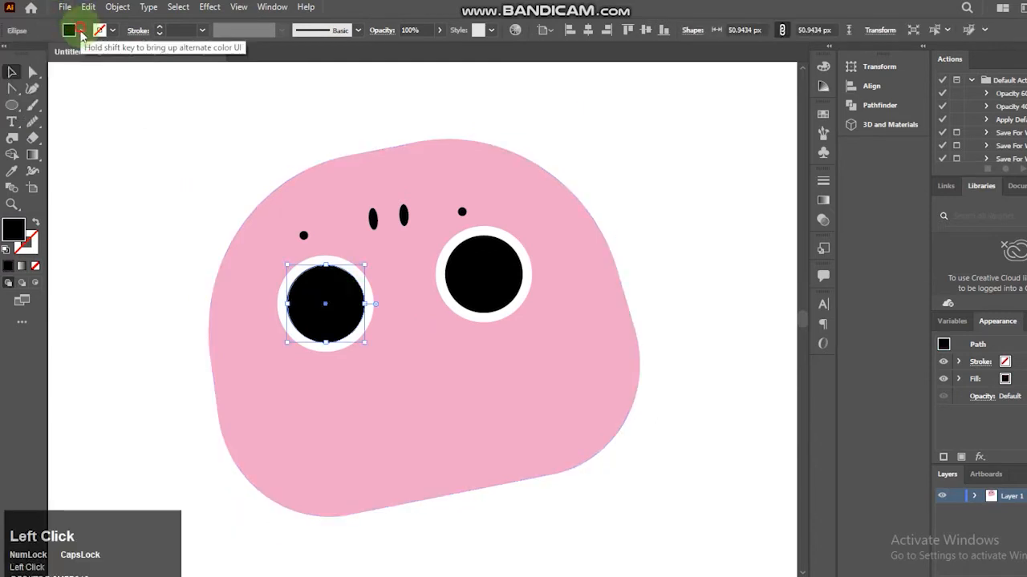
{"action": "double_click", "coordinate": [13, 229]}
{"action": "left_click_drag", "start_coordinate": [403, 312], "coordinate": [355, 306]}
{"action": "left_click", "coordinate": [695, 213]}
{"action": "left_click_drag", "start_coordinate": [351, 304], "coordinate": [320, 322]}
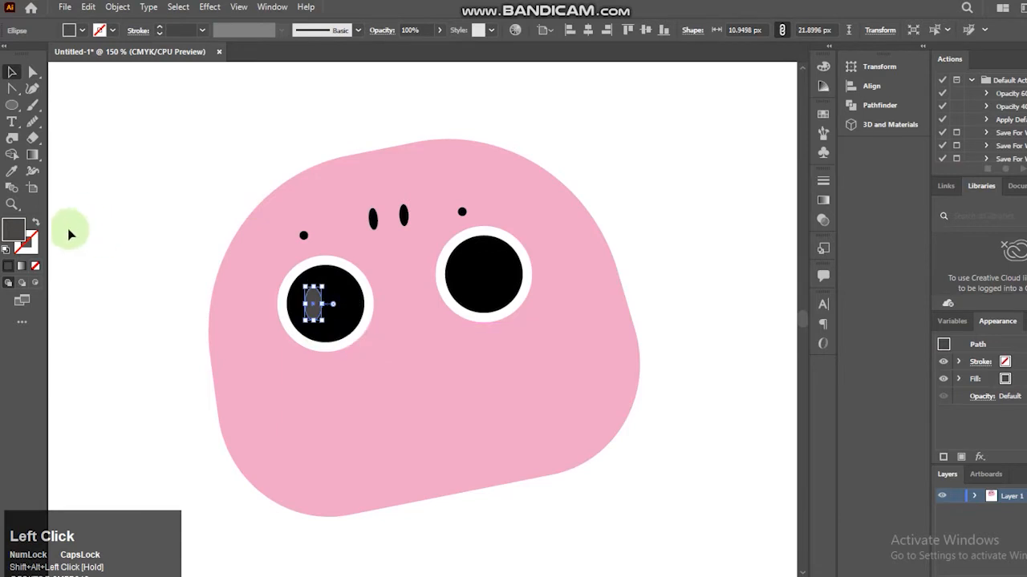
Step: Push the grey ellipse's right anchor point inward to form a curved highlight, and tilt it along the pupil's upper-left edge
{"action": "left_click", "coordinate": [12, 204]}
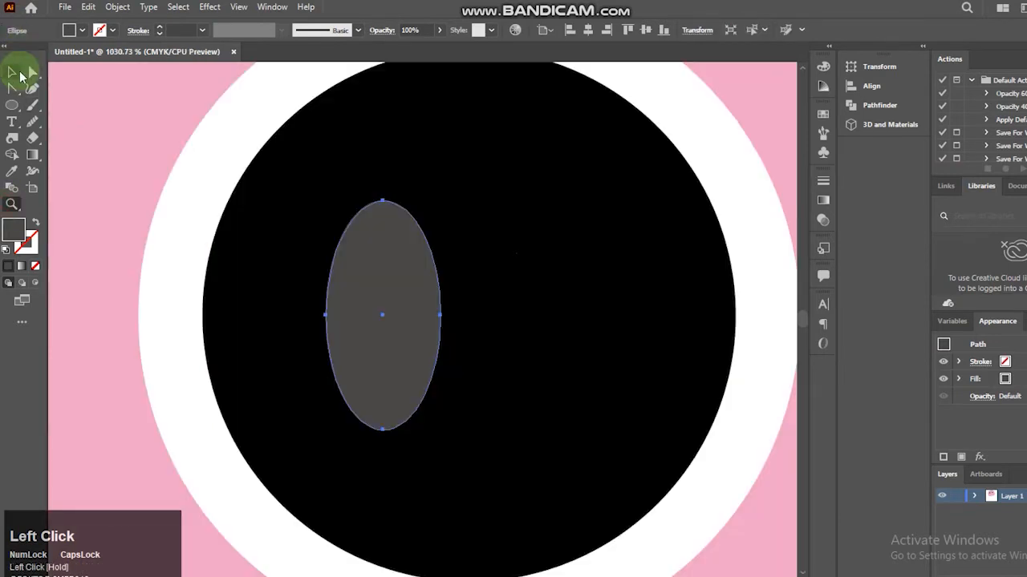
{"action": "left_click", "coordinate": [28, 73]}
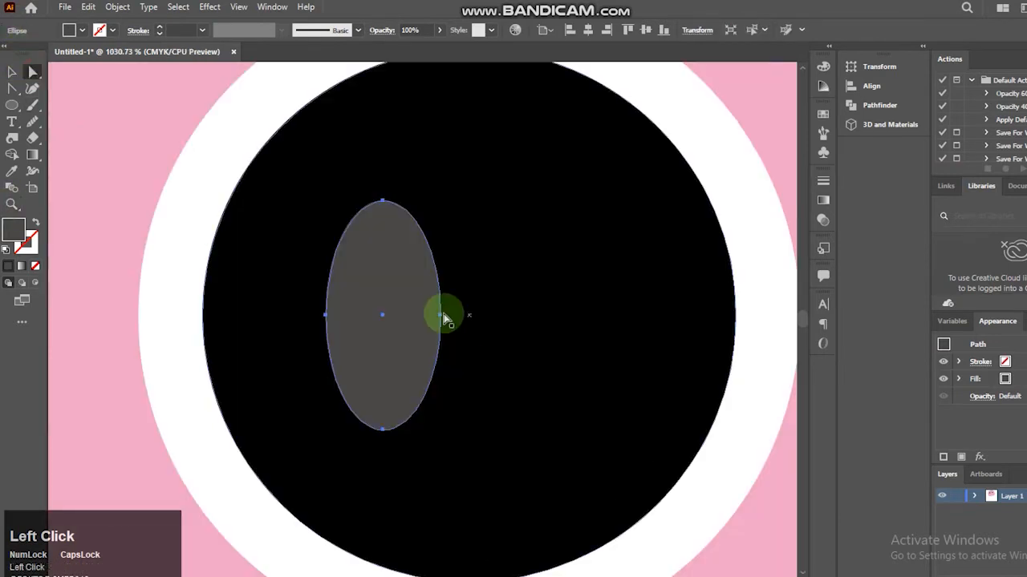
{"action": "left_click", "coordinate": [440, 316]}
{"action": "key", "text": "Left"}
{"action": "key", "text": "Left"}
{"action": "key", "text": "Left"}
{"action": "key", "text": "Left"}
{"action": "key", "text": "Left"}
{"action": "key", "text": "v"}
{"action": "left_click_drag", "start_coordinate": [394, 310], "coordinate": [324, 157]}
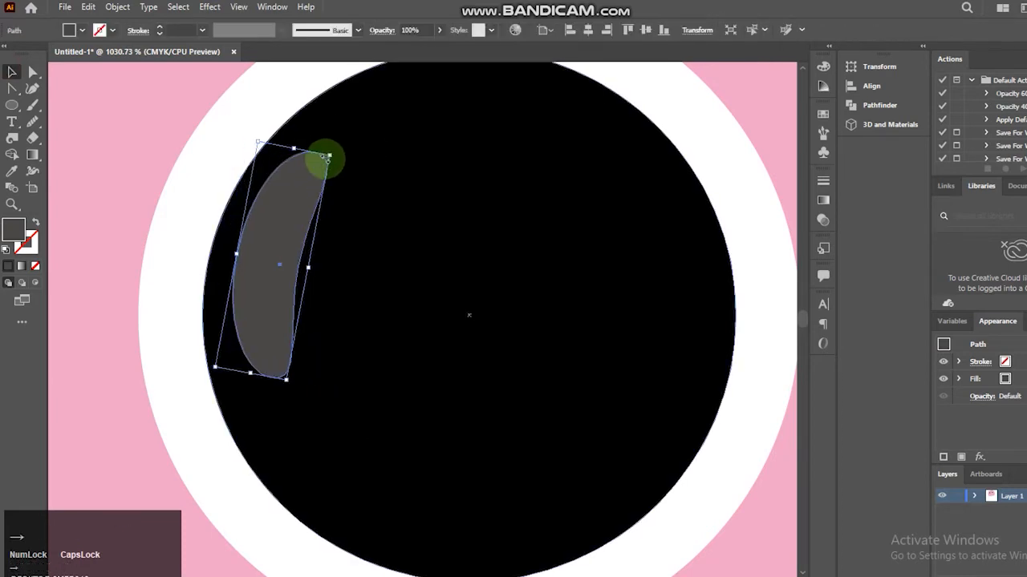
Step: Reflect a copy of the grey highlight and place it, scaled down and rotated, near the pupil's right edge
{"action": "right_click", "coordinate": [298, 226]}
{"action": "mouse_move", "coordinate": [386, 465]}
{"action": "left_click", "coordinate": [498, 511]}
{"action": "left_click", "coordinate": [733, 417]}
{"action": "left_click_drag", "start_coordinate": [269, 303], "coordinate": [689, 467]}
{"action": "left_click_drag", "start_coordinate": [667, 397], "coordinate": [677, 398]}
{"action": "left_click_drag", "start_coordinate": [677, 229], "coordinate": [684, 260]}
Step: Move the right highlight's inner anchor point outward to make a thin crescent, and nudge the highlight toward the pupil's edge
{"action": "left_click", "coordinate": [33, 72]}
{"action": "left_click", "coordinate": [650, 346]}
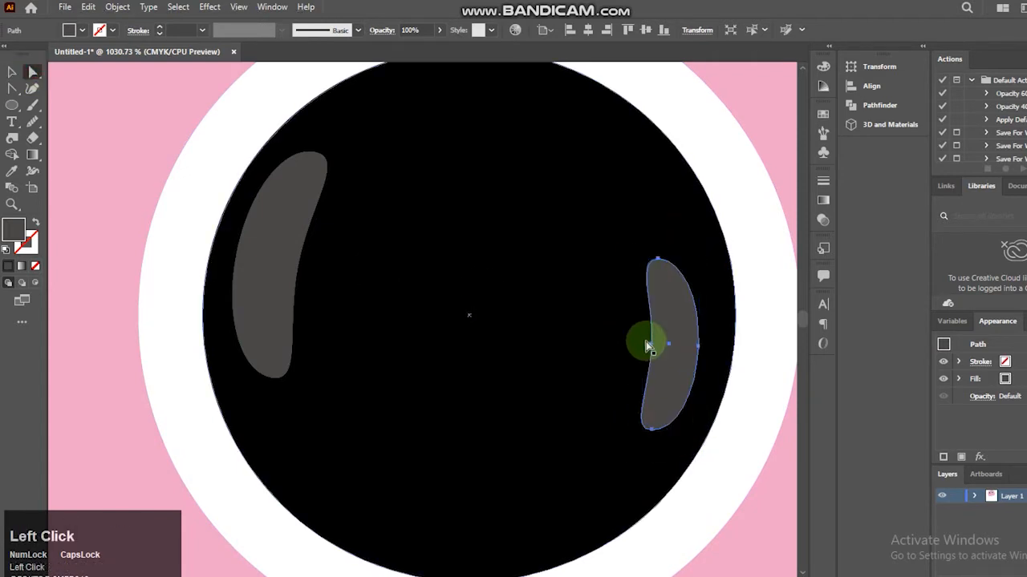
{"action": "left_click_drag", "start_coordinate": [651, 347], "coordinate": [662, 347]}
{"action": "left_click", "coordinate": [12, 72]}
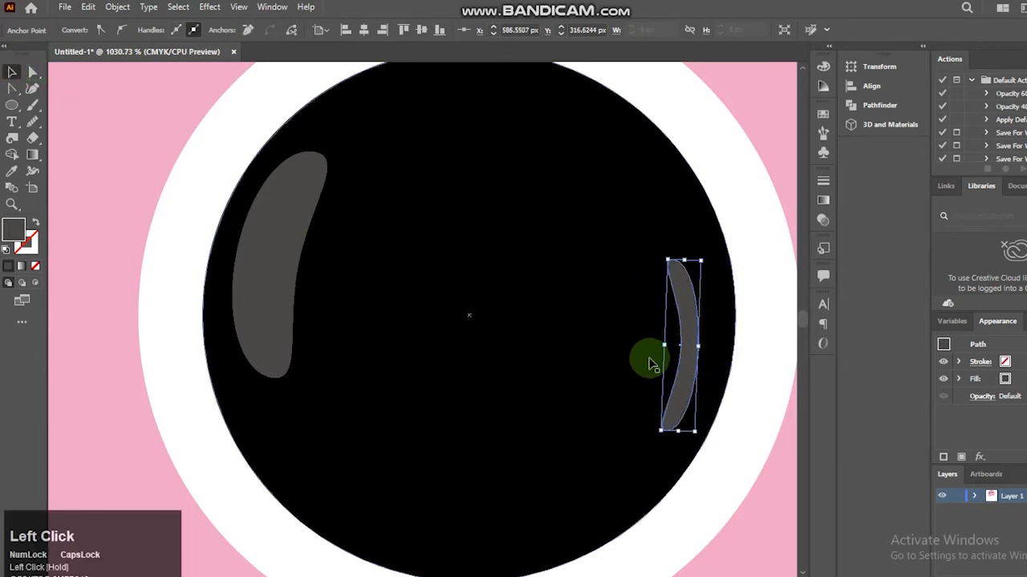
{"action": "key", "text": "Right"}
{"action": "left_click", "coordinate": [689, 337]}
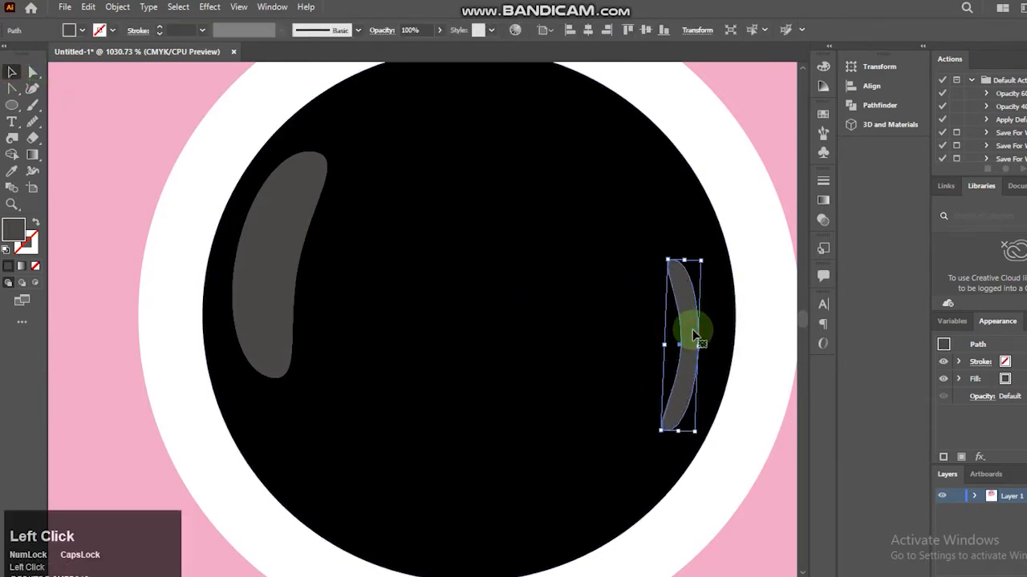
{"action": "key", "text": "Right"}
Step: Fill the thin crescent highlight on the pupil's right side with white
{"action": "left_click", "coordinate": [67, 32]}
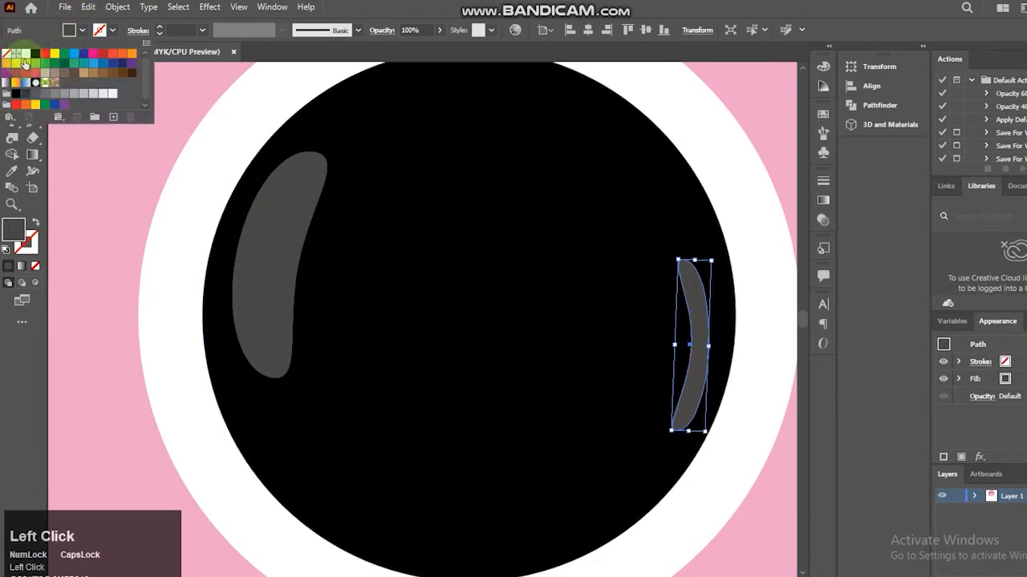
{"action": "left_click", "coordinate": [66, 117]}
{"action": "left_click", "coordinate": [114, 147]}
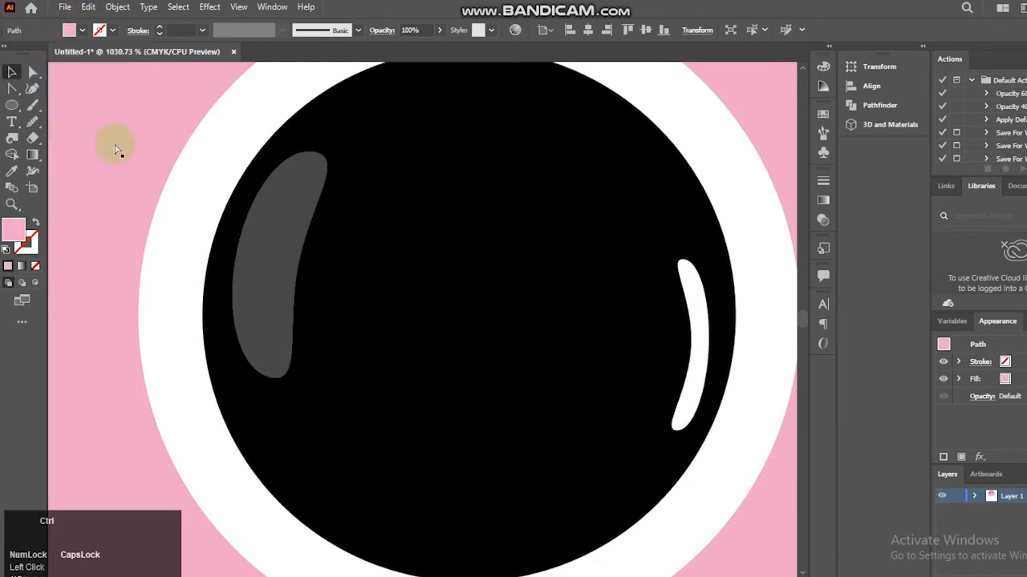
{"action": "key", "text": "ctrl+minus"}
{"action": "key", "text": "ctrl+minus"}
{"action": "key", "text": "ctrl+minus"}
{"action": "key", "text": "ctrl+minus"}
{"action": "key", "text": "ctrl+minus"}
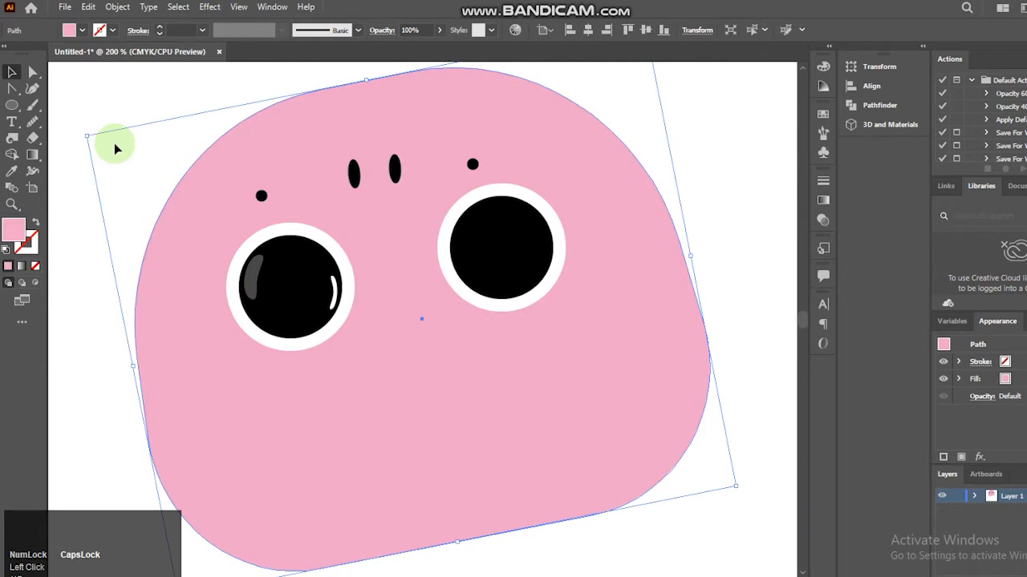
Step: Copy both the grey and white highlights from the left pupil onto the right pupil
{"action": "left_click", "coordinate": [249, 282]}
{"action": "left_click", "coordinate": [332, 298], "text": "shift"}
{"action": "left_click", "coordinate": [253, 281]}
{"action": "left_click_drag", "start_coordinate": [254, 280], "coordinate": [466, 243]}
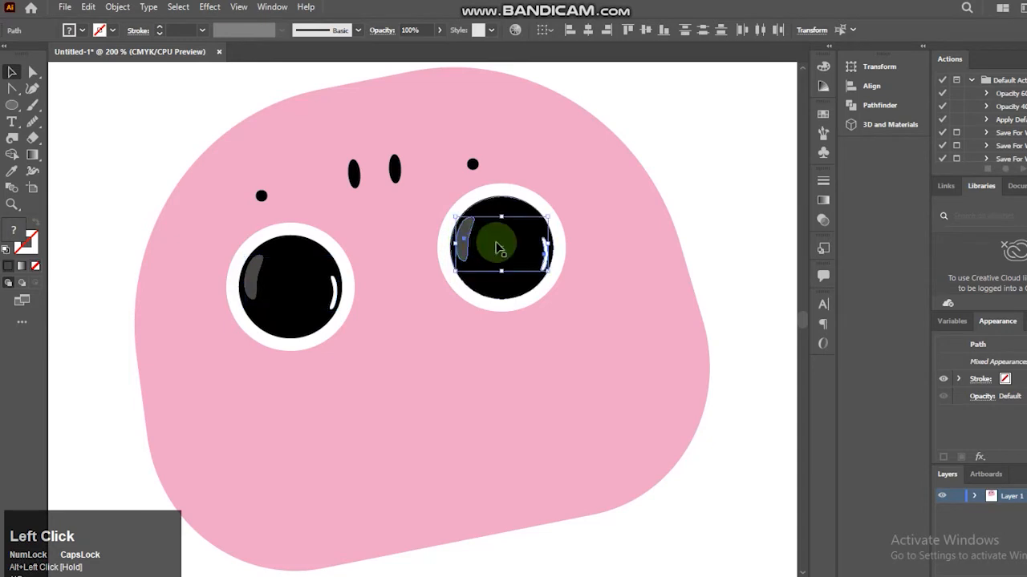
{"action": "left_click", "coordinate": [746, 169]}
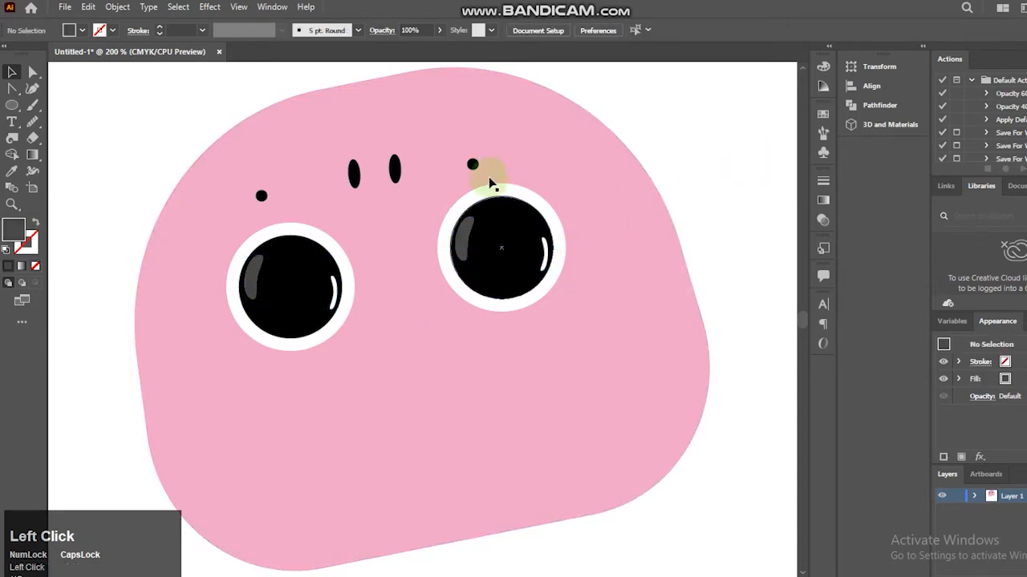
Step: Duplicate the left pupil below the eye and flatten it into a tilted black ellipse of about 39 × 17 px
{"action": "left_click", "coordinate": [289, 290]}
{"action": "left_click_drag", "start_coordinate": [289, 290], "coordinate": [269, 446]}
{"action": "left_click_drag", "start_coordinate": [268, 393], "coordinate": [285, 439]}
Step: Reflect a copy of the tilted black ellipse, place it below the right eye as a cheek and rotate it steeper
{"action": "right_click", "coordinate": [282, 450]}
{"action": "mouse_move", "coordinate": [385, 363]}
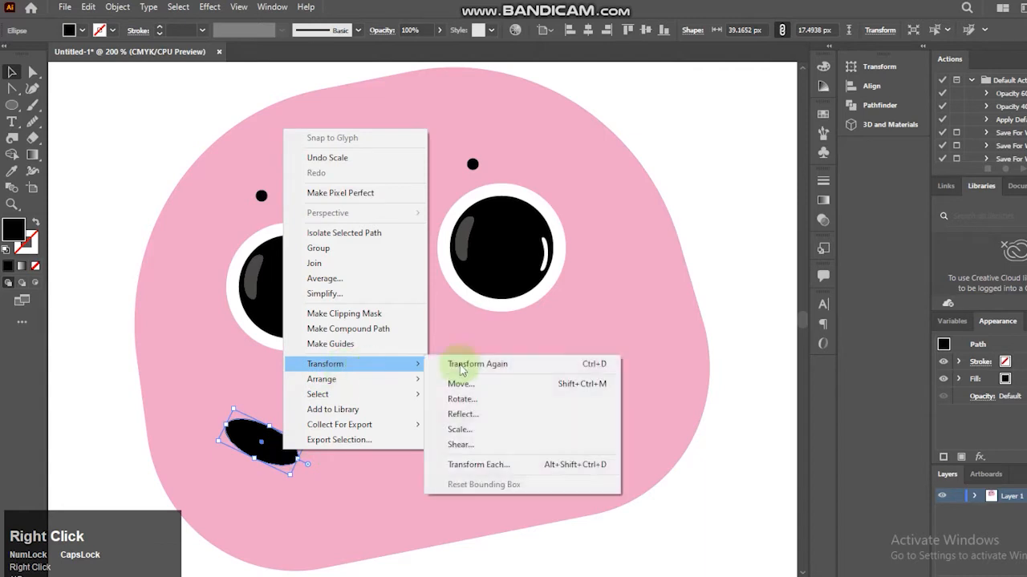
{"action": "left_click", "coordinate": [463, 414]}
{"action": "left_click", "coordinate": [728, 415]}
{"action": "left_click_drag", "start_coordinate": [265, 443], "coordinate": [598, 328]}
{"action": "left_click_drag", "start_coordinate": [633, 287], "coordinate": [630, 286]}
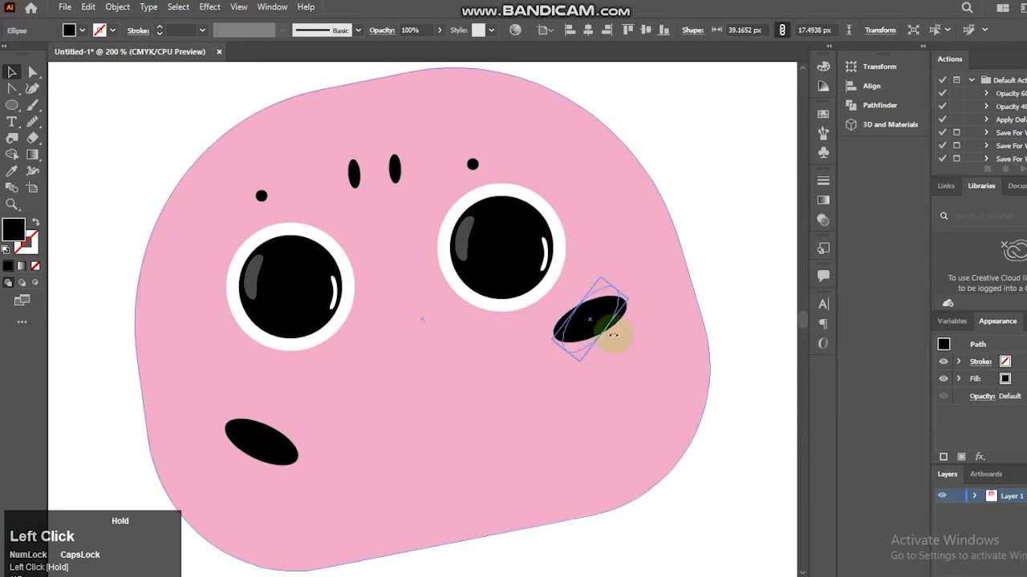
Step: Reflect a copy of the right cheek ellipse and place it below the left eye
{"action": "right_click", "coordinate": [589, 325]}
{"action": "mouse_move", "coordinate": [658, 244]}
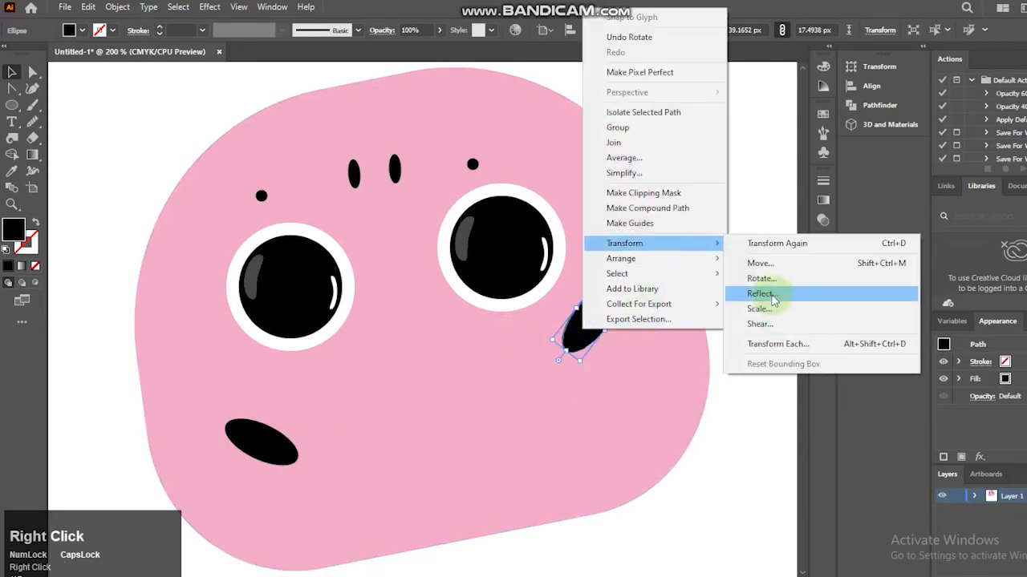
{"action": "left_click", "coordinate": [758, 292]}
{"action": "left_click", "coordinate": [744, 415]}
{"action": "left_click_drag", "start_coordinate": [576, 328], "coordinate": [228, 368]}
{"action": "left_click_drag", "start_coordinate": [238, 322], "coordinate": [218, 359]}
Step: Delete the original tilted ellipse on the lower-left face and move the left cheek ellipse slightly down
{"action": "left_click", "coordinate": [275, 451]}
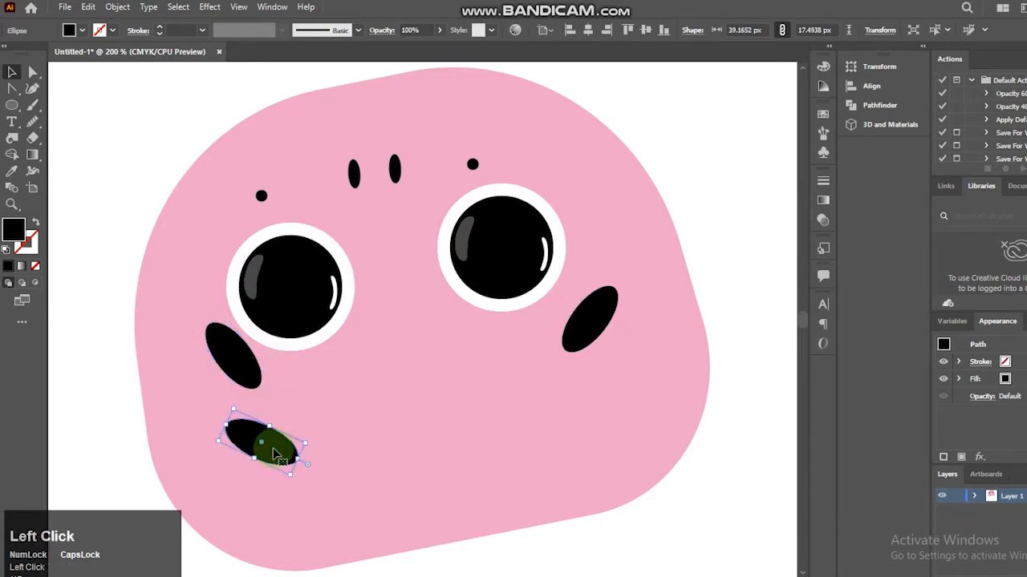
{"action": "key", "text": "Delete"}
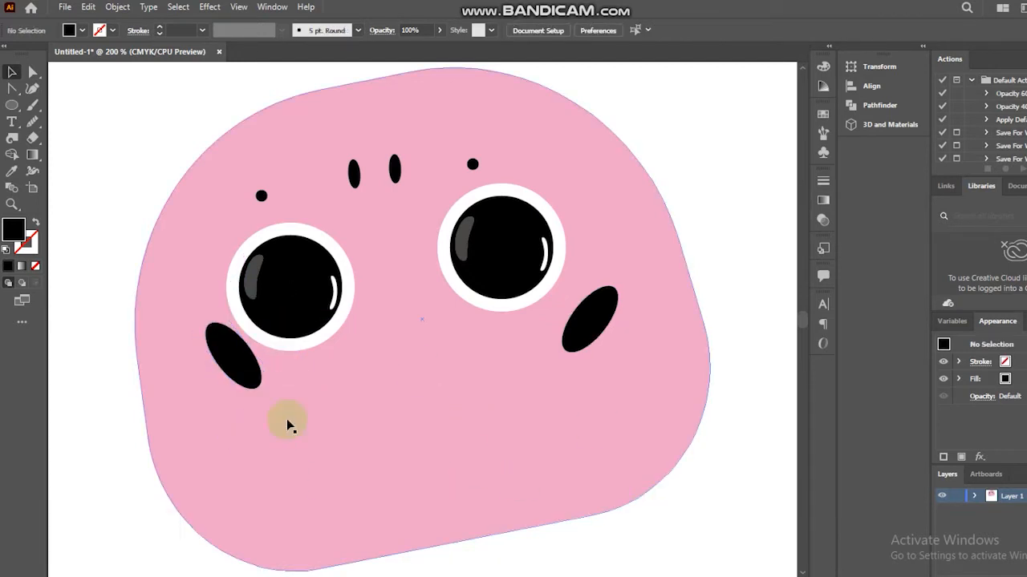
{"action": "left_click_drag", "start_coordinate": [233, 370], "coordinate": [233, 378]}
Step: With the Pen tool, draw a short curved mouth line between the cheeks and a small angled mark beside its lower end
{"action": "right_click", "coordinate": [13, 86]}
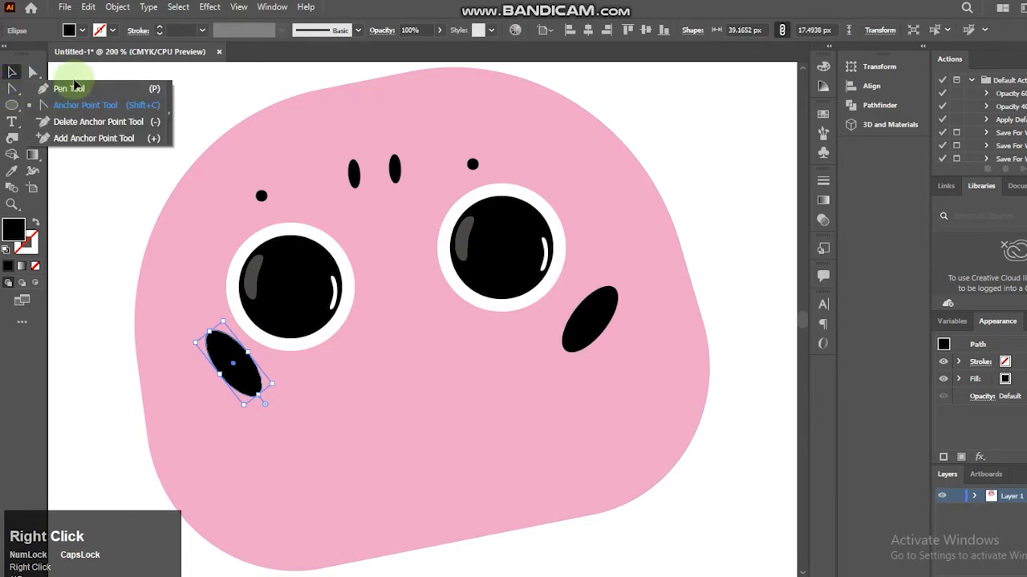
{"action": "left_click", "coordinate": [73, 88]}
{"action": "mouse_move", "coordinate": [385, 357]}
{"action": "left_mouse_down"}
{"action": "mouse_move", "coordinate": [363, 372]}
{"action": "mouse_move", "coordinate": [383, 371]}
{"action": "left_mouse_up"}
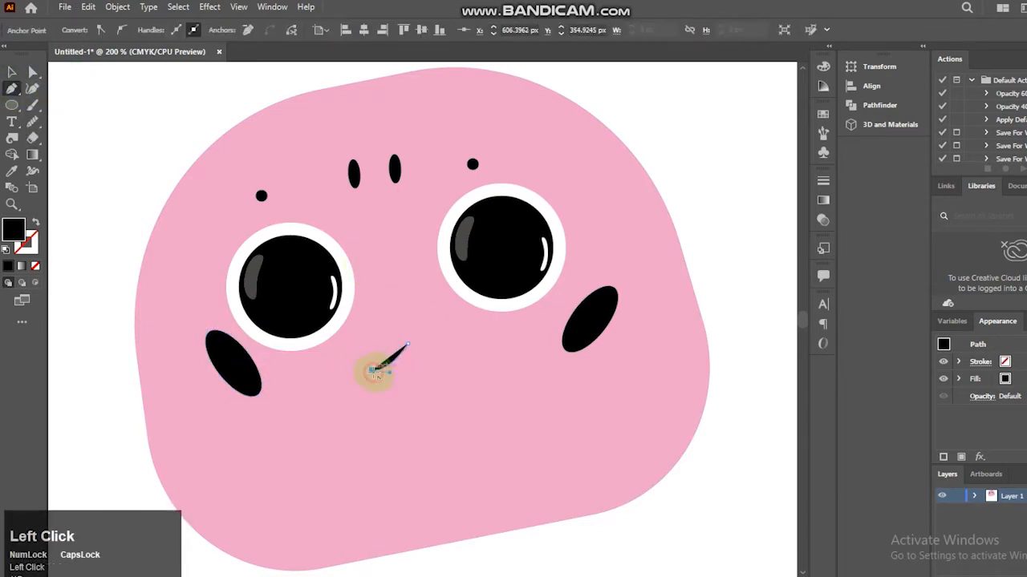
{"action": "left_click", "coordinate": [12, 73]}
{"action": "left_click", "coordinate": [64, 89]}
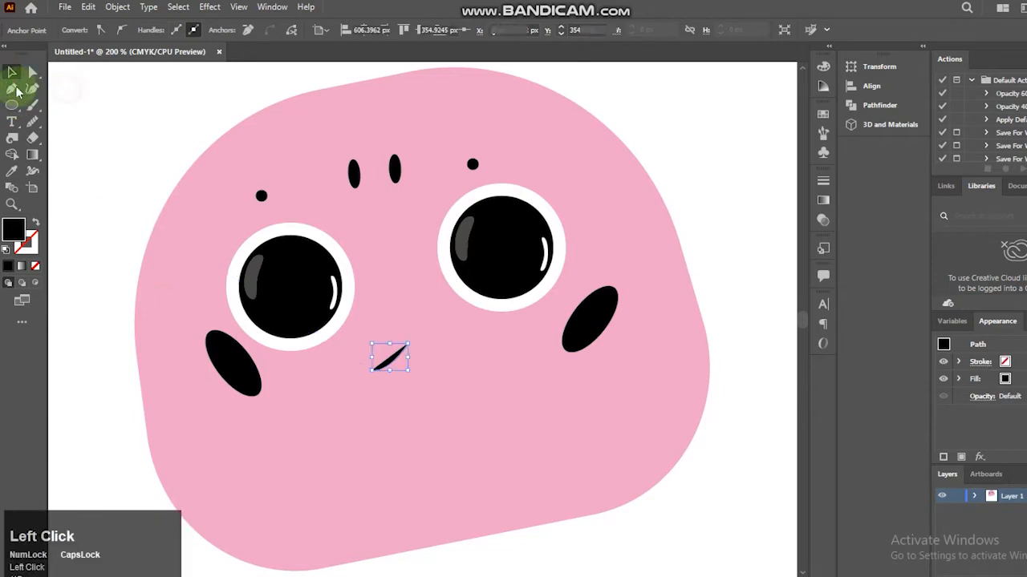
{"action": "left_click", "coordinate": [12, 88]}
{"action": "left_click", "coordinate": [11, 73]}
Step: Swap fill and stroke on both mouth pieces and set their stroke weight to 3 pt
{"action": "left_click", "coordinate": [497, 445]}
{"action": "left_click", "coordinate": [383, 365], "text": "shift"}
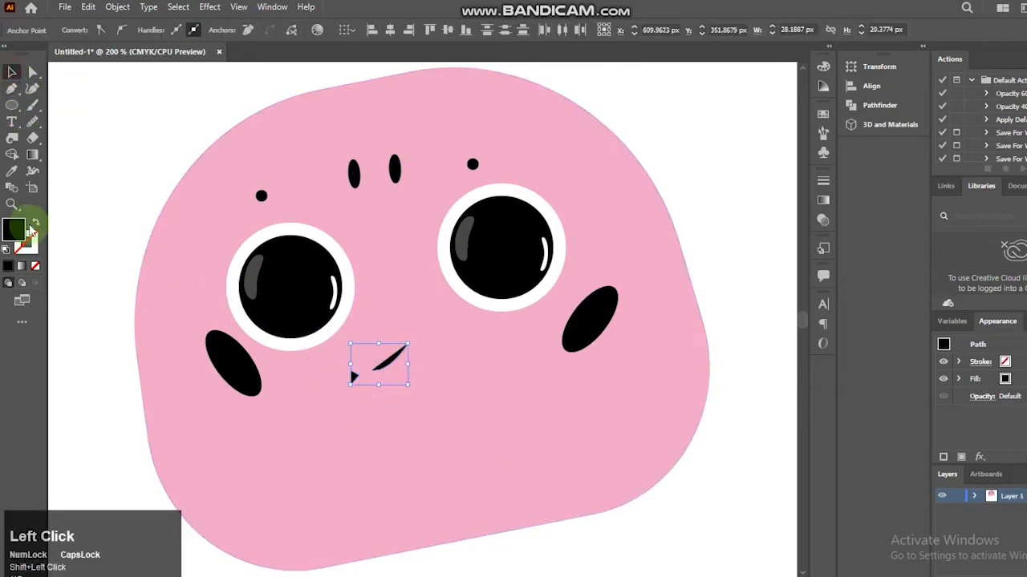
{"action": "left_click", "coordinate": [35, 223]}
{"action": "left_click", "coordinate": [181, 79]}
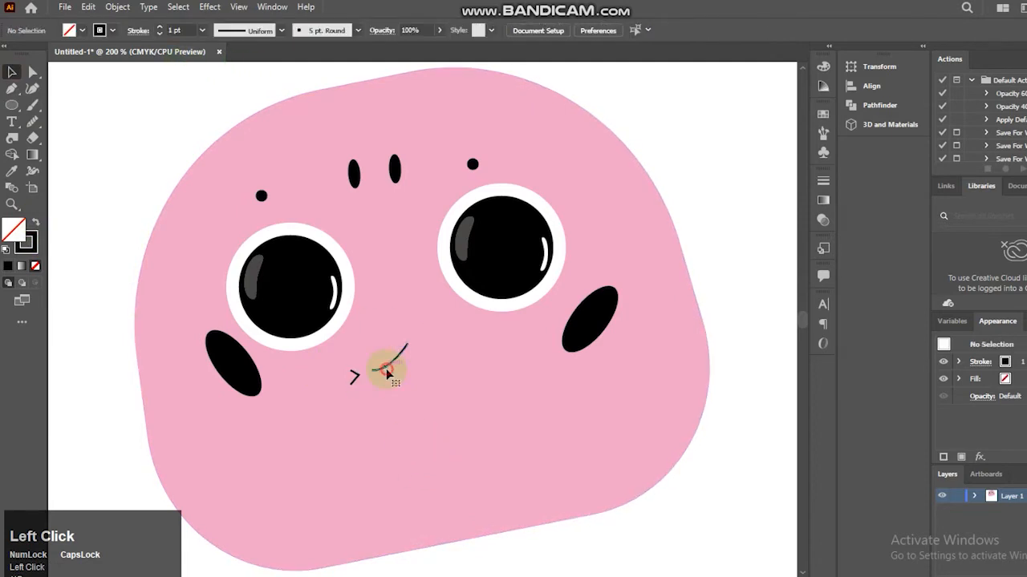
{"action": "left_click", "coordinate": [387, 370]}
{"action": "left_click", "coordinate": [354, 375], "text": "shift"}
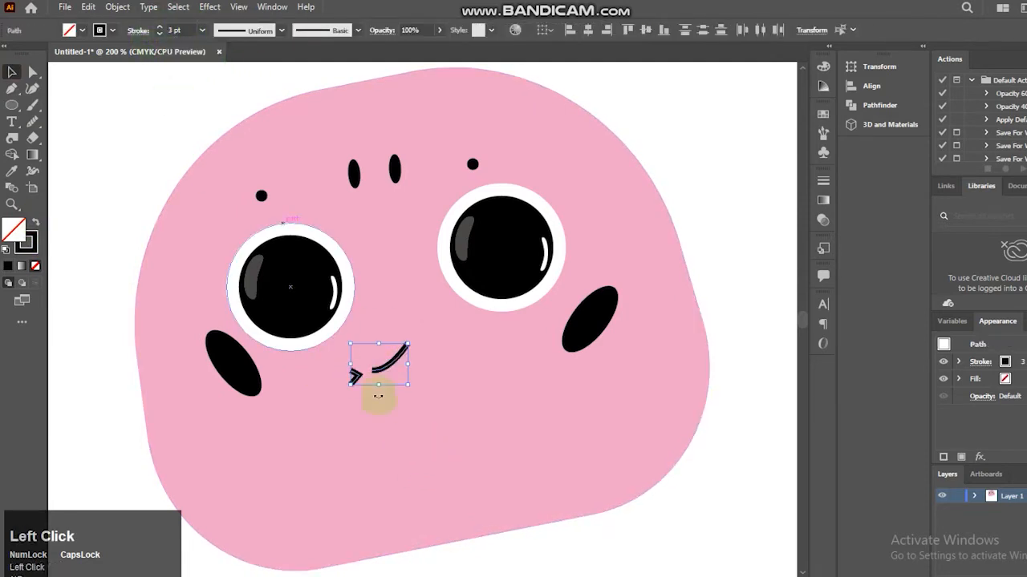
Step: Attach the shrunken angled mark to the mouth curve's lower end and give both strokes round caps
{"action": "left_click", "coordinate": [361, 391]}
{"action": "left_click", "coordinate": [377, 366]}
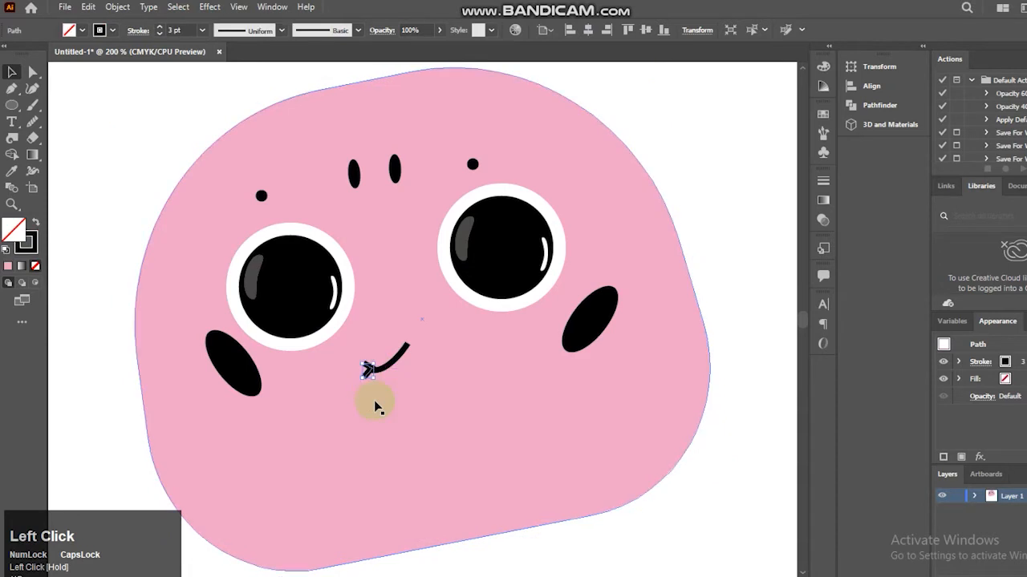
{"action": "left_click", "coordinate": [370, 370], "text": "shift"}
{"action": "left_click", "coordinate": [138, 30]}
{"action": "left_click", "coordinate": [79, 72]}
{"action": "left_click", "coordinate": [68, 102]}
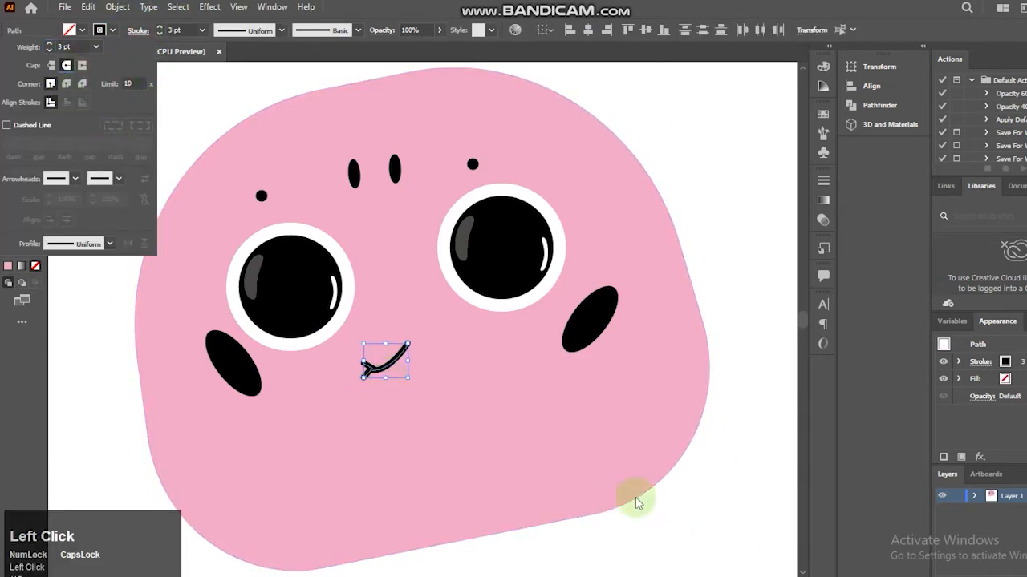
Step: Move both mouth pieces slightly down and to the left, and group them
{"action": "left_click", "coordinate": [399, 367]}
{"action": "left_click_drag", "start_coordinate": [393, 359], "coordinate": [380, 372]}
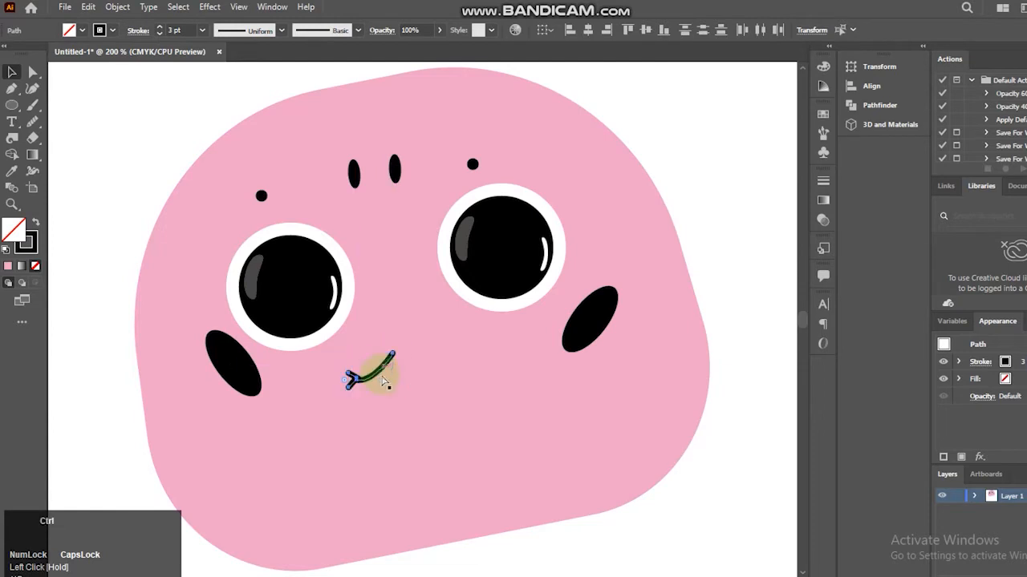
{"action": "key", "text": "ctrl+g"}
Step: Reflect a copy of the mouth group, place it to the right as the other half, and select both halves
{"action": "right_click", "coordinate": [383, 374]}
{"action": "mouse_move", "coordinate": [443, 304]}
{"action": "mouse_move", "coordinate": [458, 286]}
{"action": "left_click", "coordinate": [601, 334]}
{"action": "left_click", "coordinate": [762, 416]}
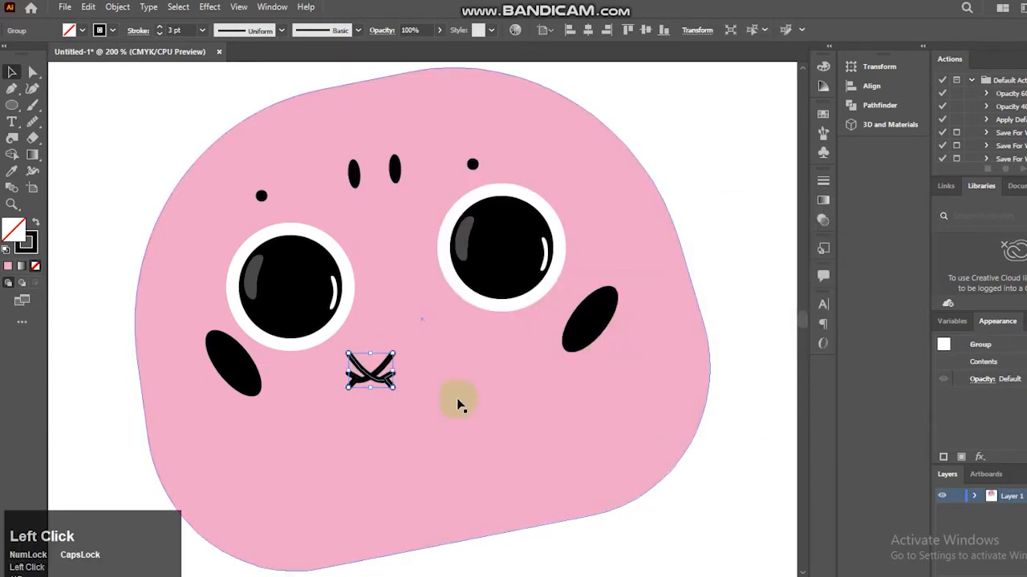
{"action": "mouse_move", "coordinate": [388, 377]}
{"action": "left_mouse_down"}
{"action": "mouse_move", "coordinate": [447, 384]}
{"action": "mouse_move", "coordinate": [451, 367]}
{"action": "mouse_move", "coordinate": [477, 377]}
{"action": "left_mouse_up"}
{"action": "left_click", "coordinate": [355, 371], "text": "shift"}
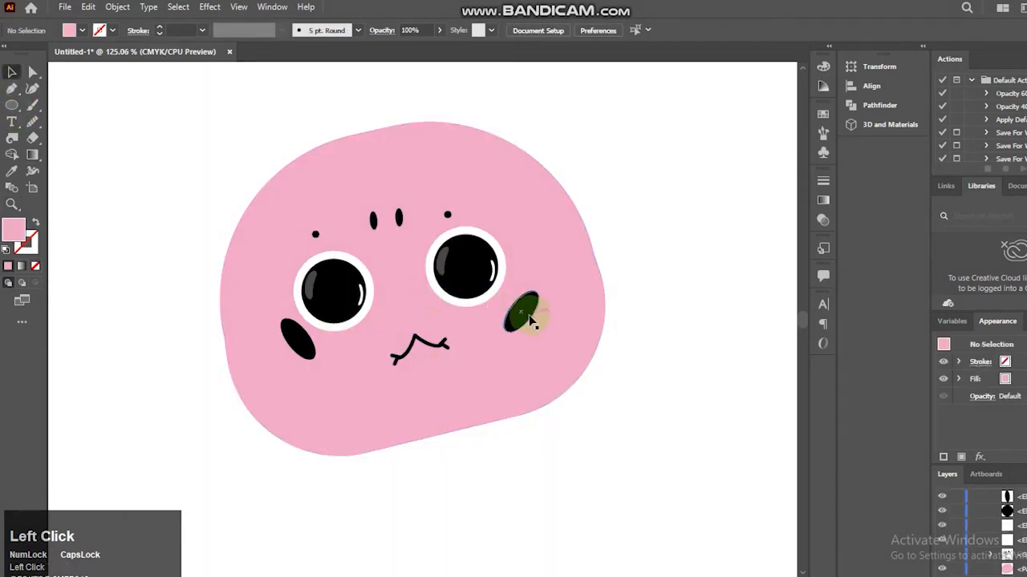
Step: Nudge the right cheek ellipse slightly and fill the head shape with white
{"action": "left_click", "coordinate": [529, 320]}
{"action": "left_click_drag", "start_coordinate": [530, 318], "coordinate": [531, 320]}
{"action": "left_click", "coordinate": [275, 273]}
{"action": "left_click", "coordinate": [81, 30]}
{"action": "left_click", "coordinate": [24, 63]}
{"action": "left_click", "coordinate": [79, 178]}
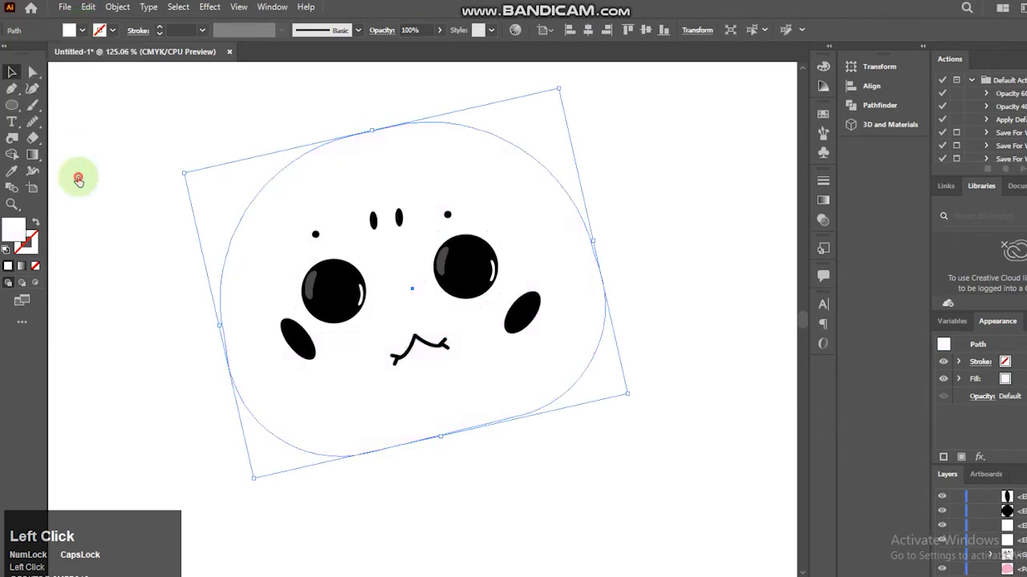
Step: Fill the right cheek ellipse with magenta and sample that colour onto the left cheek ellipse
{"action": "left_click", "coordinate": [512, 322]}
{"action": "left_click", "coordinate": [67, 30]}
{"action": "left_click", "coordinate": [93, 53]}
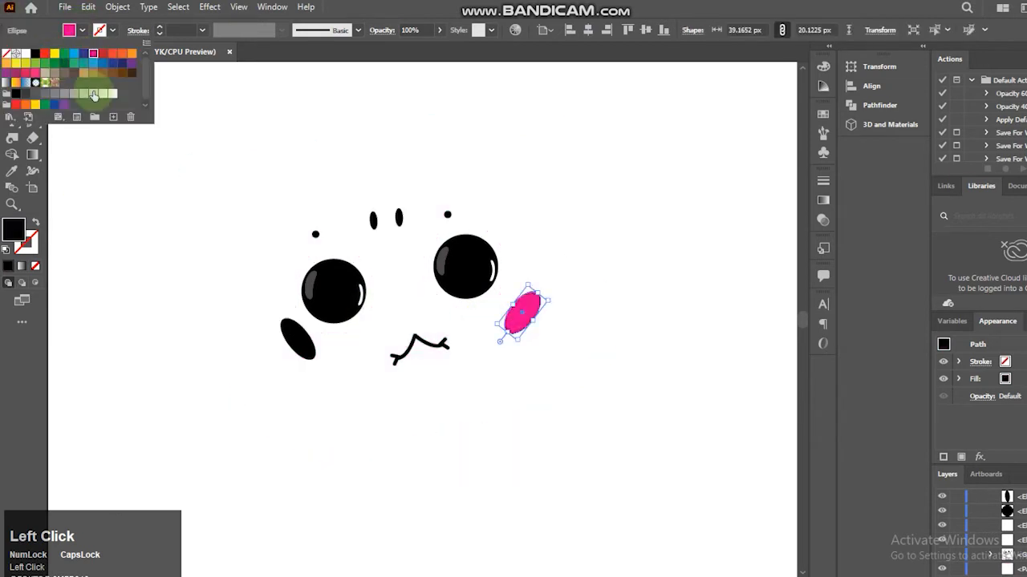
{"action": "left_click", "coordinate": [309, 349]}
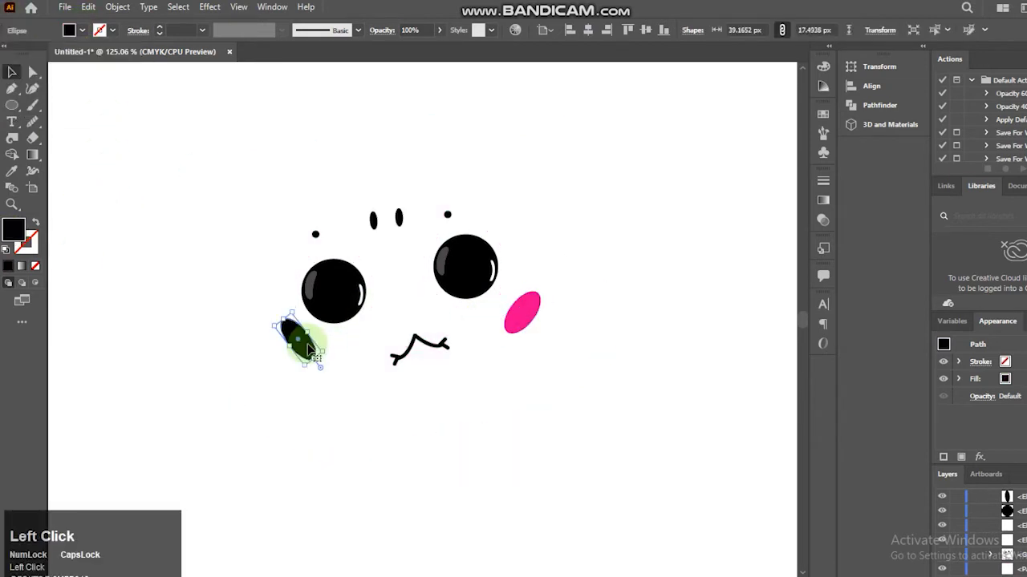
{"action": "key", "text": "i"}
{"action": "left_click", "coordinate": [516, 317]}
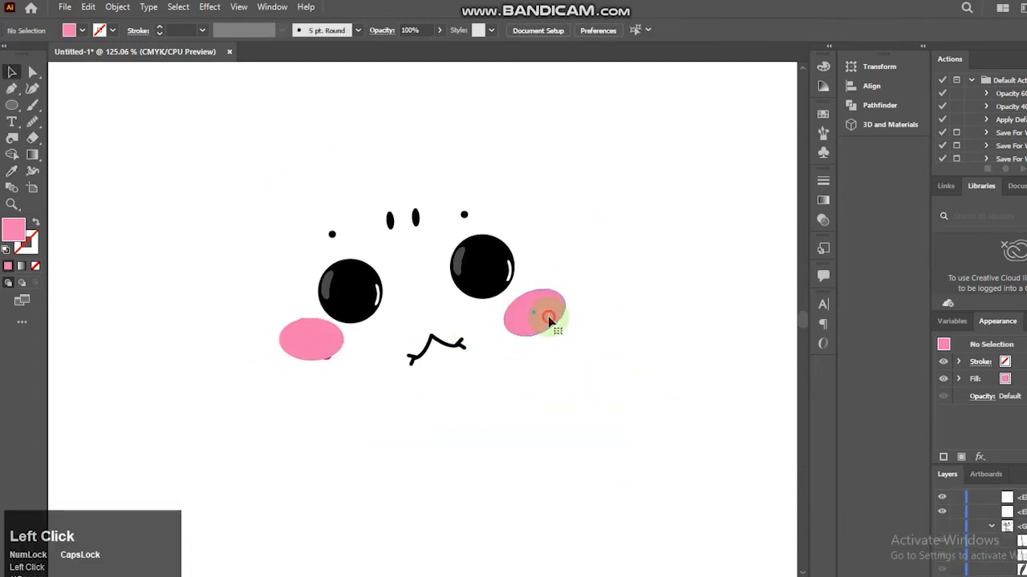
Step: Give the white head shape a 1 pt black outline
{"action": "left_click", "coordinate": [546, 317]}
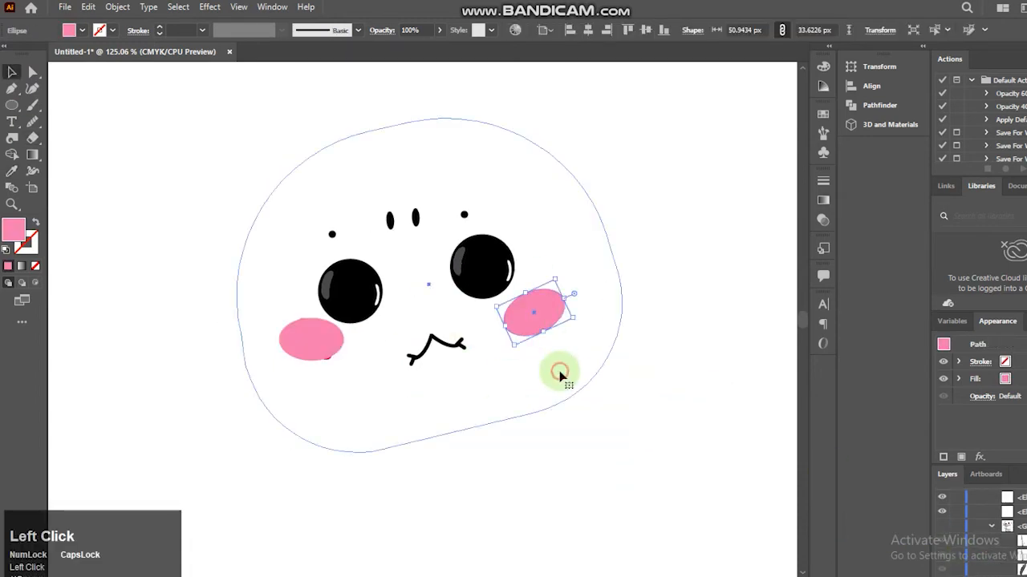
{"action": "left_click", "coordinate": [559, 374]}
{"action": "left_click", "coordinate": [103, 30]}
{"action": "left_click", "coordinate": [36, 50]}
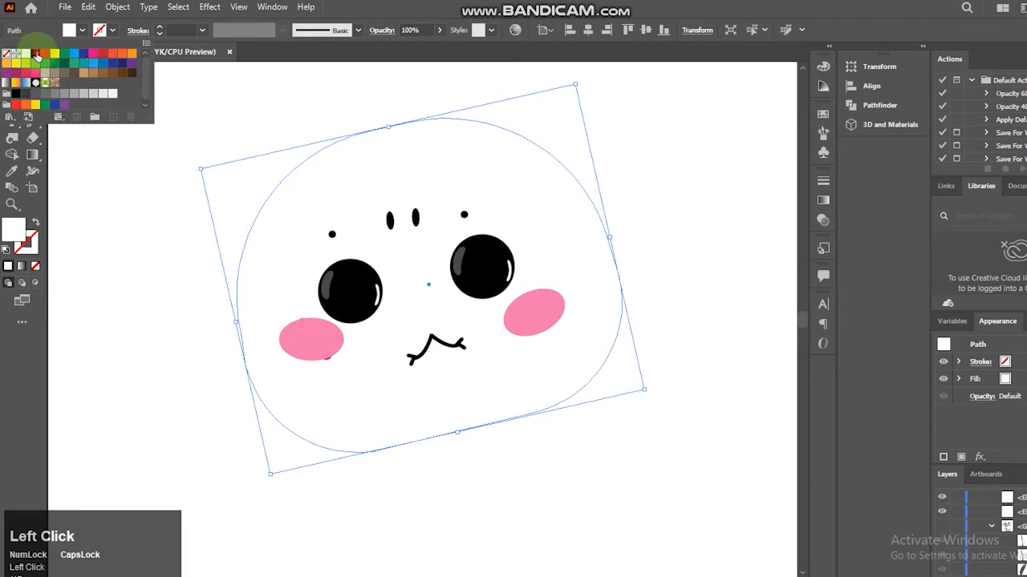
{"action": "left_click", "coordinate": [36, 53]}
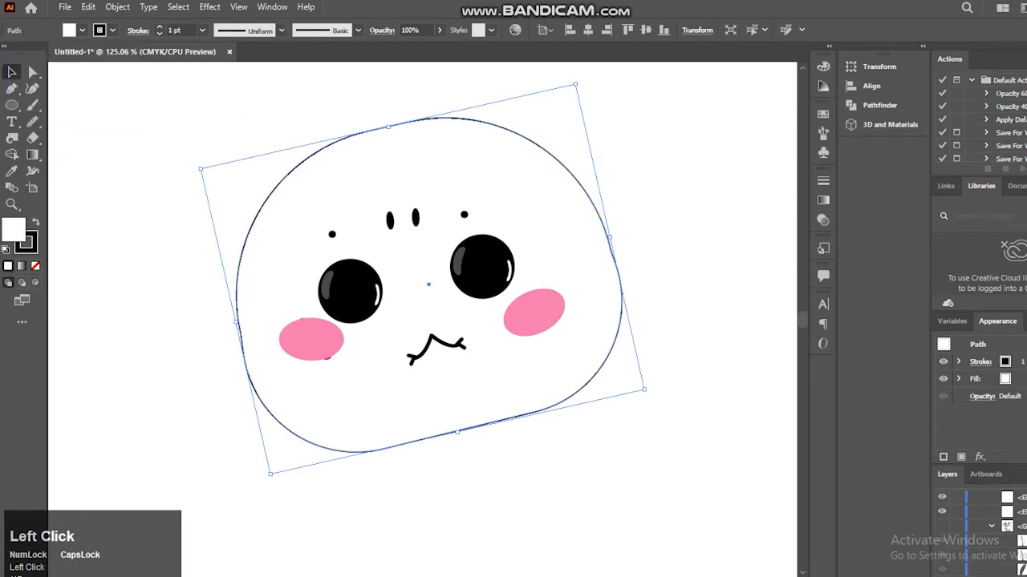
Step: Change the stroke colour of both mouth halves to magenta
{"action": "left_click", "coordinate": [436, 363]}
{"action": "left_click", "coordinate": [417, 357], "text": "shift"}
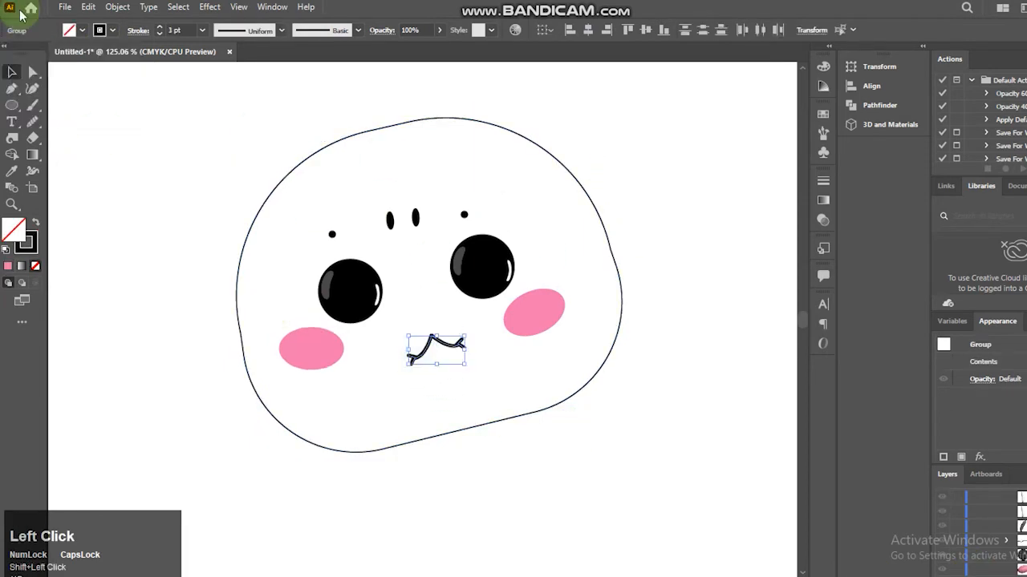
{"action": "left_click", "coordinate": [103, 30]}
{"action": "left_click", "coordinate": [93, 53]}
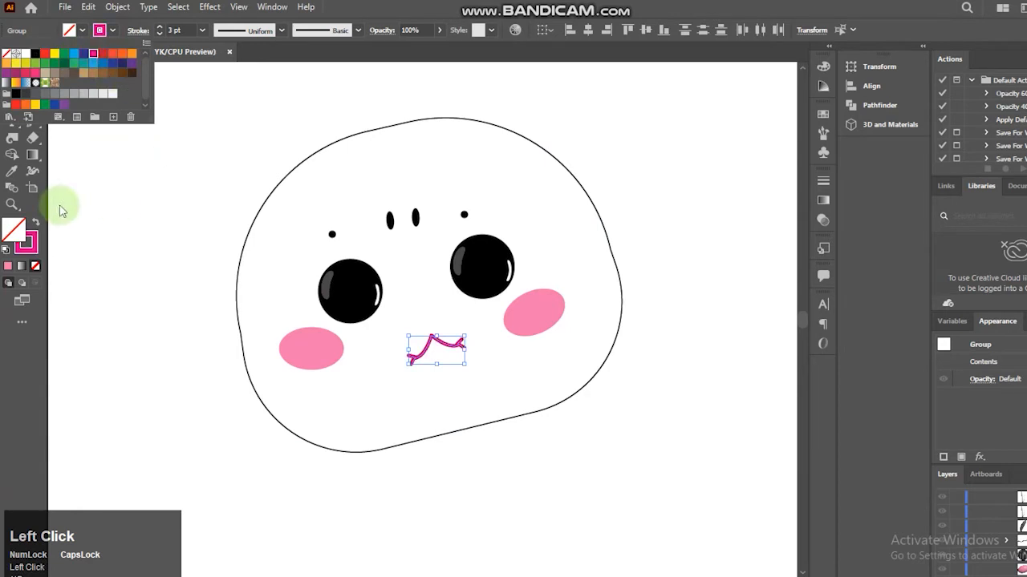
{"action": "left_click", "coordinate": [641, 408]}
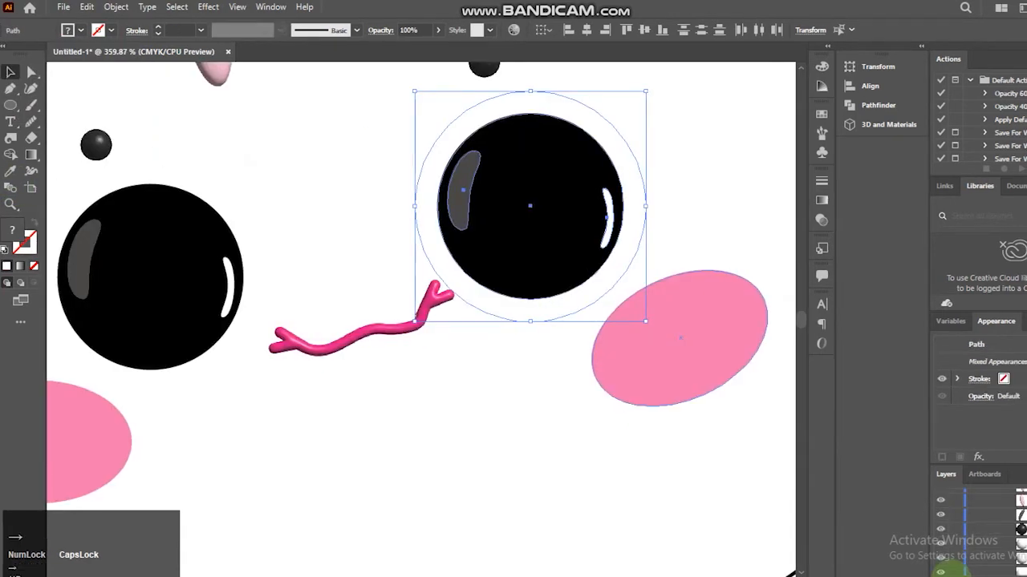
Step: Nudge the right eye with its pupil and highlights outward to the right and slightly up
{"action": "left_click", "coordinate": [608, 223]}
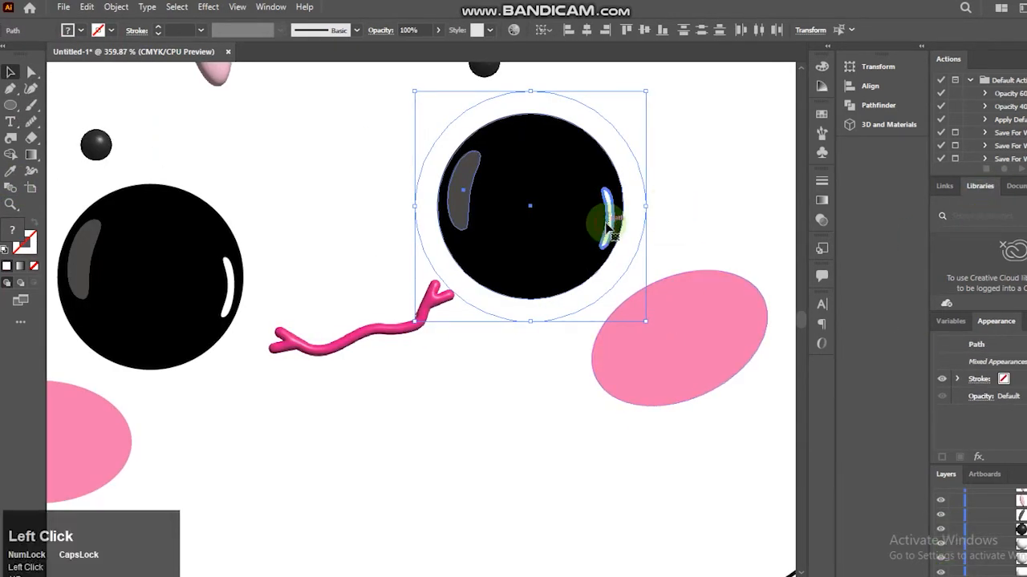
{"action": "key", "text": "Right"}
{"action": "key", "text": "Right"}
{"action": "key", "text": "Right"}
{"action": "key", "text": "Up"}
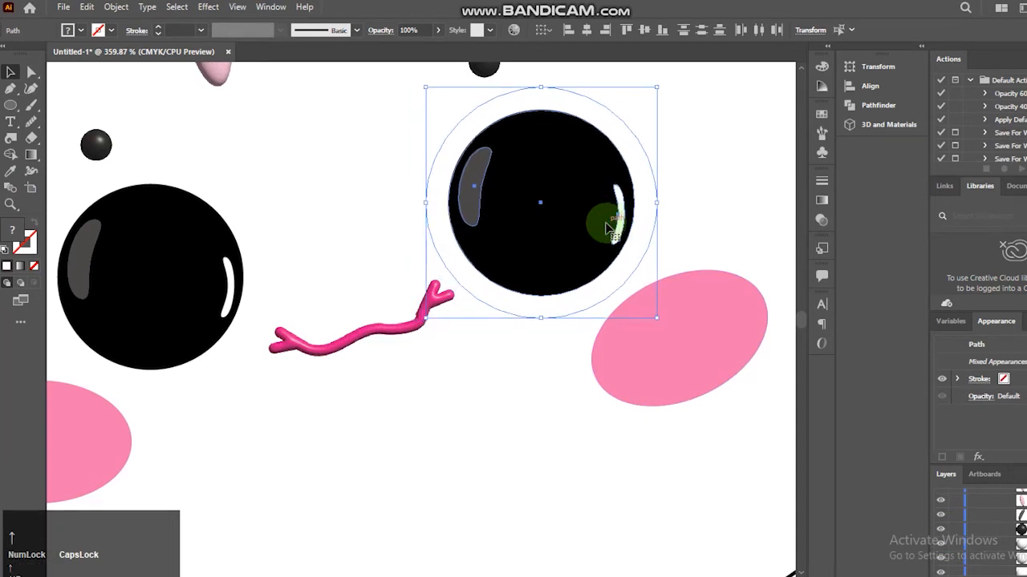
{"action": "key", "text": "Right"}
{"action": "key", "text": "Right"}
{"action": "key", "text": "Right"}
{"action": "key", "text": "Up"}
{"action": "key", "text": "Right"}
{"action": "key", "text": "Right"}
{"action": "key", "text": "Right"}
{"action": "key", "text": "Up"}
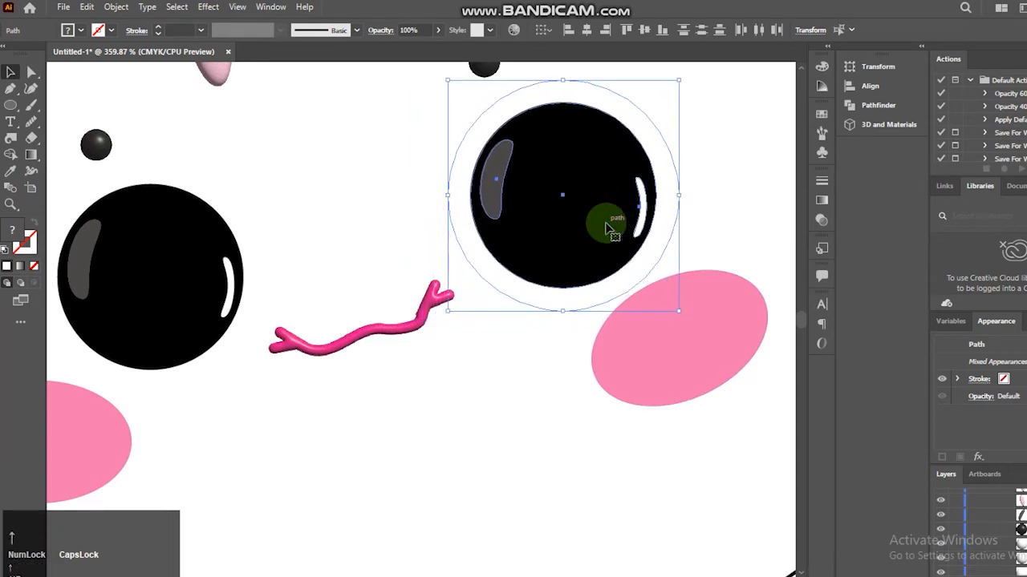
Step: Nudge the left eye with its pupil and highlights outward to the left and slightly up
{"action": "left_click", "coordinate": [250, 238]}
{"action": "left_click", "coordinate": [213, 235], "text": "shift"}
{"action": "left_click", "coordinate": [230, 271], "text": "shift"}
{"action": "key", "text": "Left"}
{"action": "key", "text": "Left"}
{"action": "key", "text": "Left"}
{"action": "key", "text": "Up"}
{"action": "key", "text": "Left"}
{"action": "key", "text": "Left"}
{"action": "key", "text": "Left"}
{"action": "key", "text": "Left"}
{"action": "key", "text": "Up"}
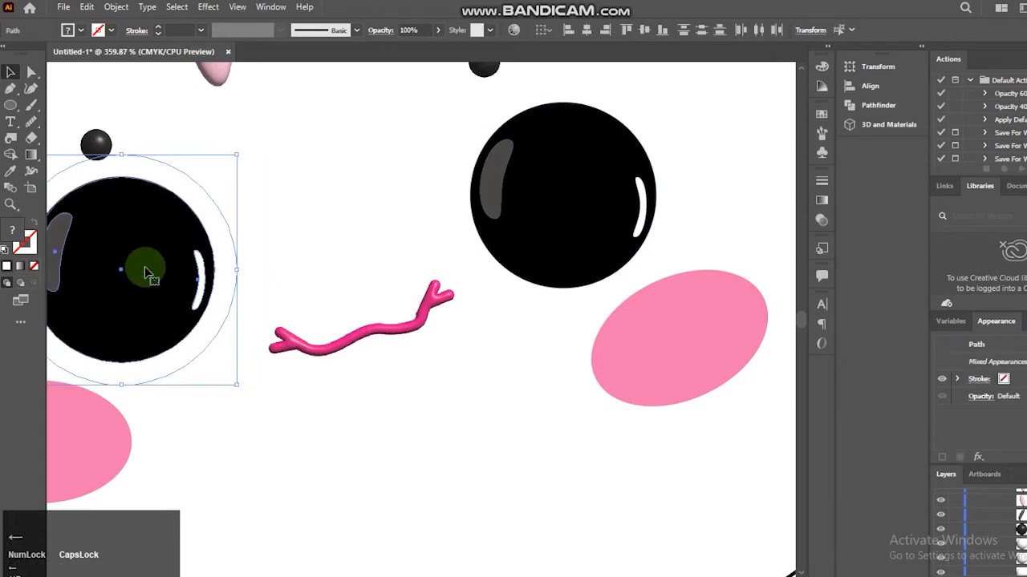
{"action": "key", "text": "Left"}
{"action": "key", "text": "Left"}
{"action": "key", "text": "Left"}
{"action": "key", "text": "Up"}
{"action": "key", "text": "Up"}
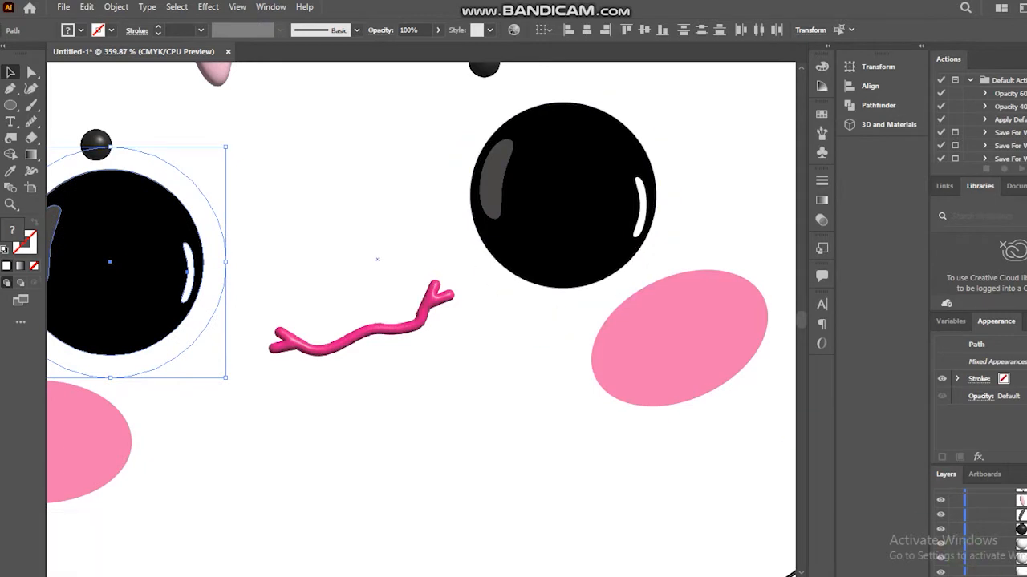
{"action": "key", "text": "ctrl+minus"}
{"action": "key", "text": "ctrl+minus"}
{"action": "key", "text": "ctrl+minus"}
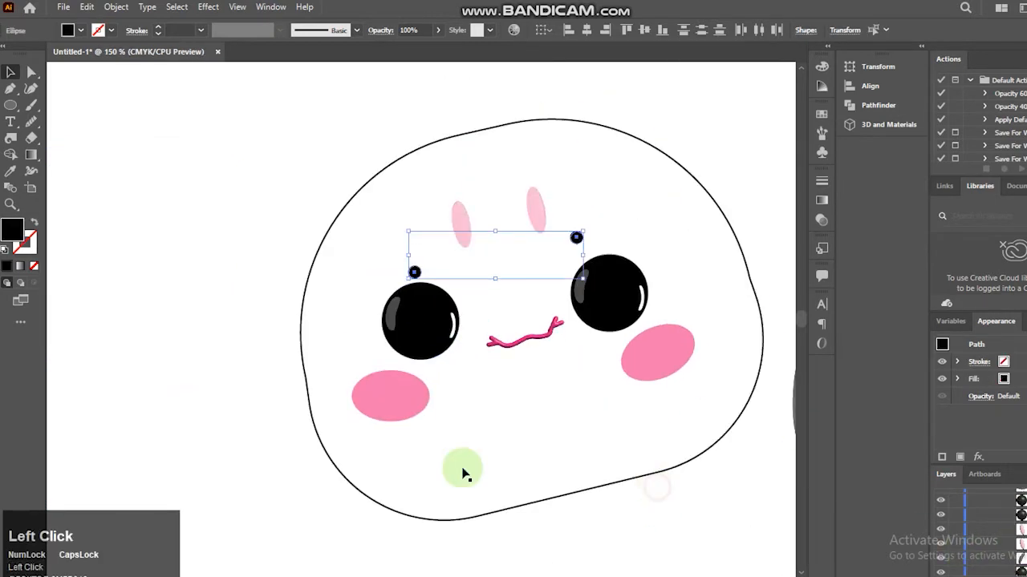
{"action": "left_click", "coordinate": [463, 472]}
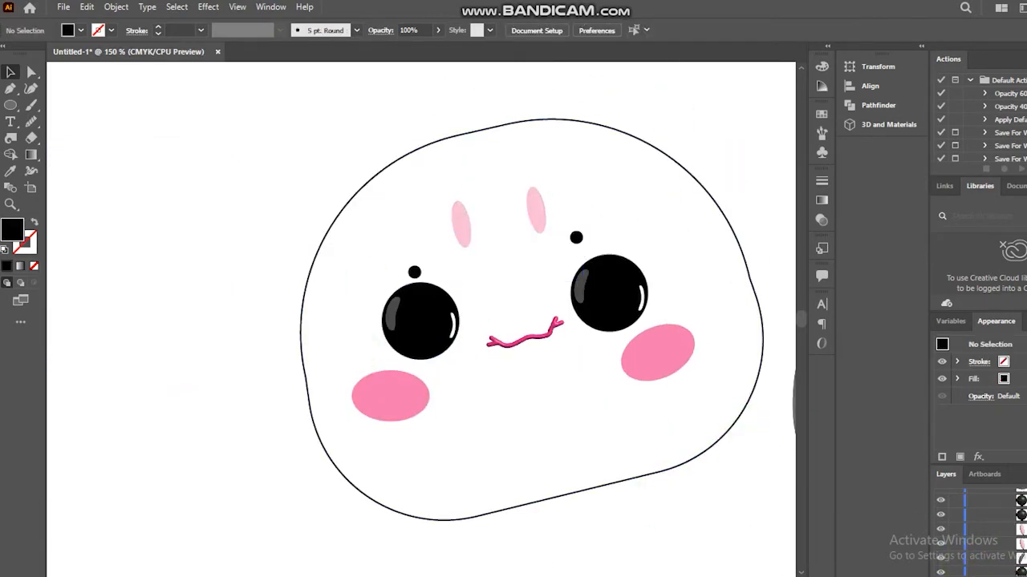
Step: Draw a tall black ellipse about 68 by 133 px beside the head, tilt it and place it against the head's left edge
{"action": "key", "text": "ctrl+minus"}
{"action": "key", "text": "ctrl+minus"}
{"action": "left_click", "coordinate": [10, 105]}
{"action": "left_click_drag", "start_coordinate": [267, 313], "coordinate": [312, 398]}
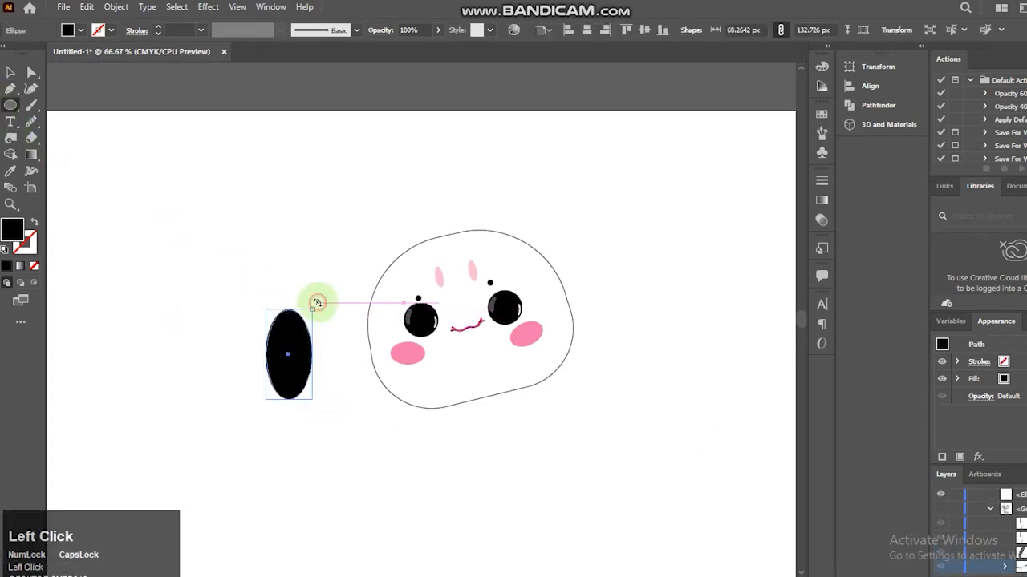
{"action": "left_click_drag", "start_coordinate": [317, 302], "coordinate": [344, 305]}
{"action": "left_click_drag", "start_coordinate": [287, 359], "coordinate": [350, 353]}
{"action": "key", "text": "ctrl+z"}
Step: Reshape the tilted ellipse into an ear by shifting its side anchor outward and pulling its upper anchor into a pointed tip
{"action": "left_click", "coordinate": [30, 73]}
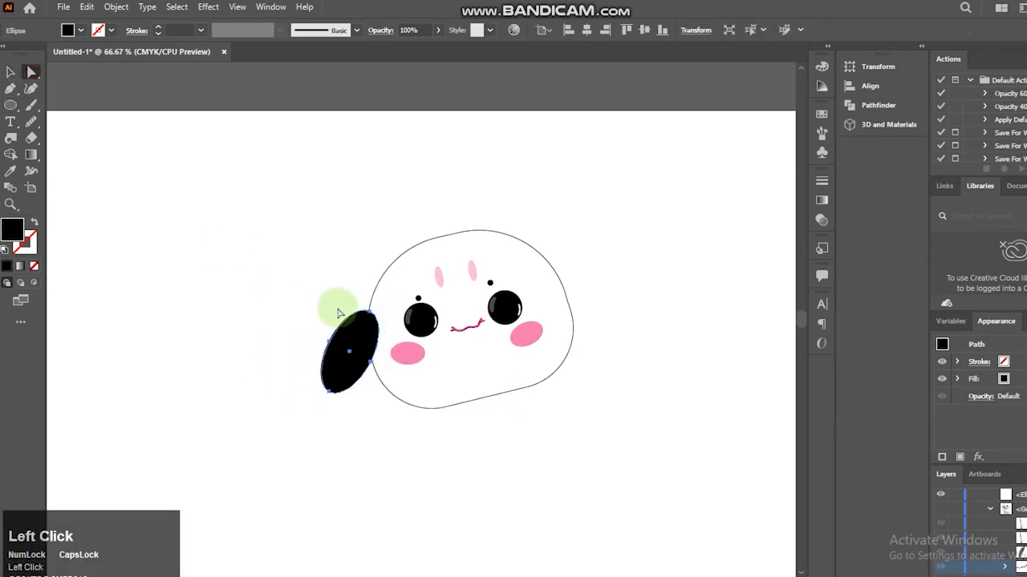
{"action": "left_click", "coordinate": [369, 311]}
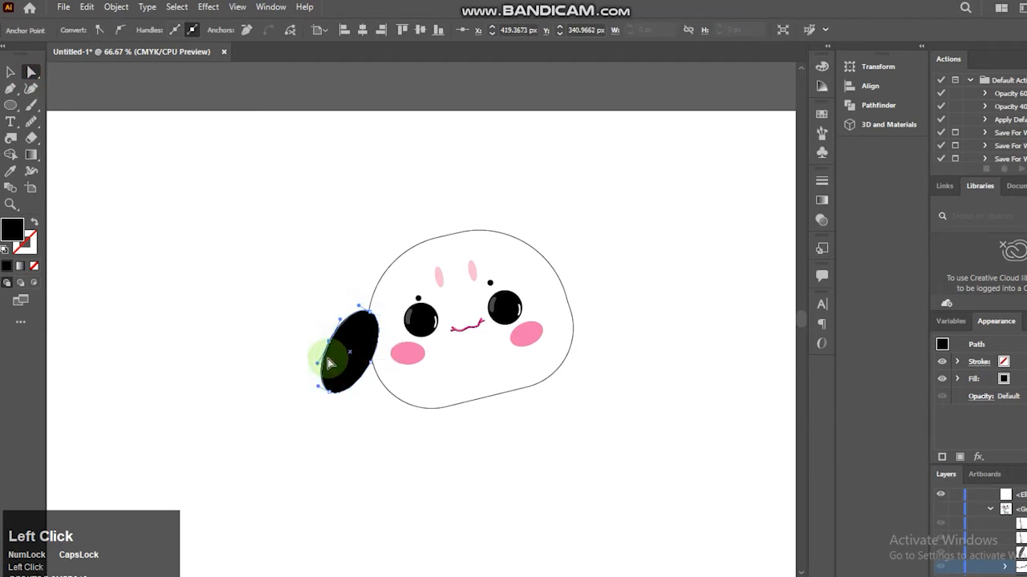
{"action": "left_click_drag", "start_coordinate": [361, 308], "coordinate": [333, 351]}
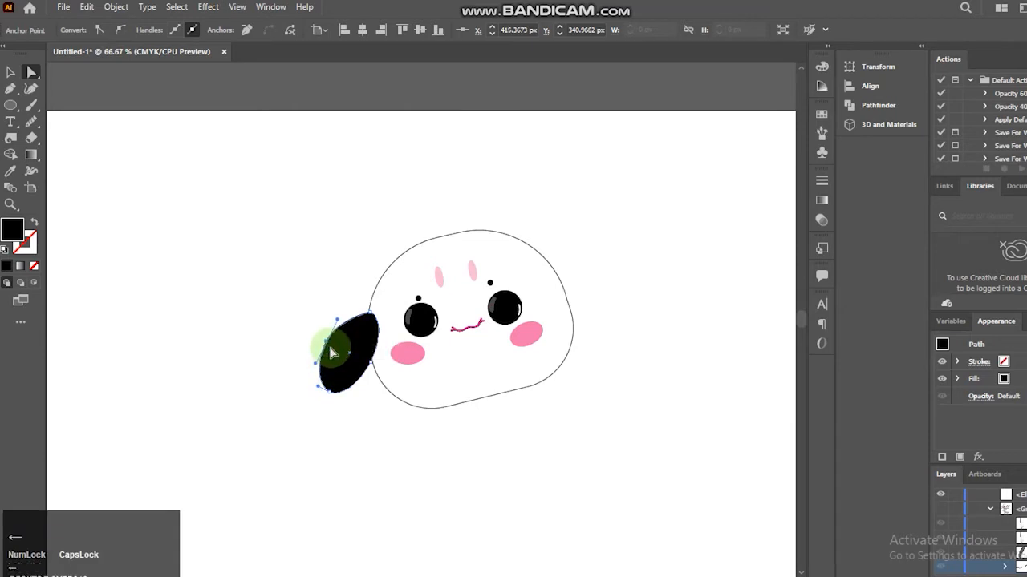
{"action": "left_click", "coordinate": [367, 321]}
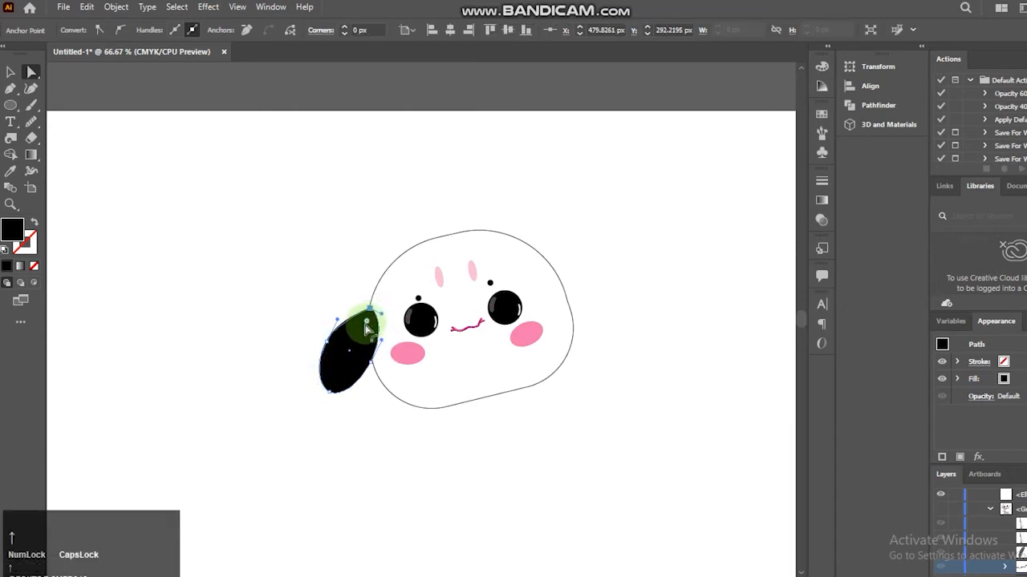
Step: Rotate the black ear more upright and send it behind the head
{"action": "left_click", "coordinate": [12, 73]}
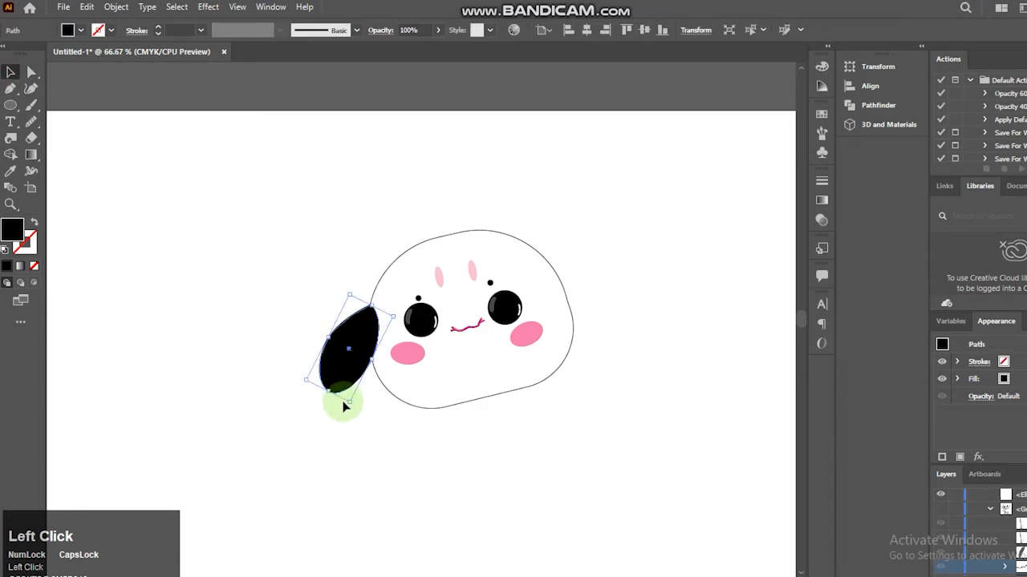
{"action": "left_click_drag", "start_coordinate": [349, 410], "coordinate": [340, 388]}
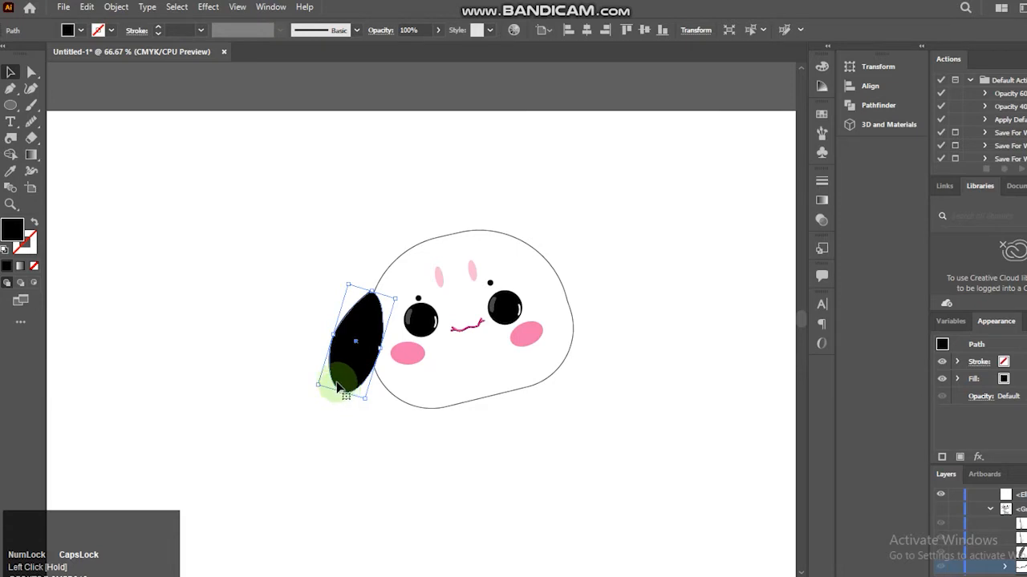
{"action": "left_click", "coordinate": [369, 395]}
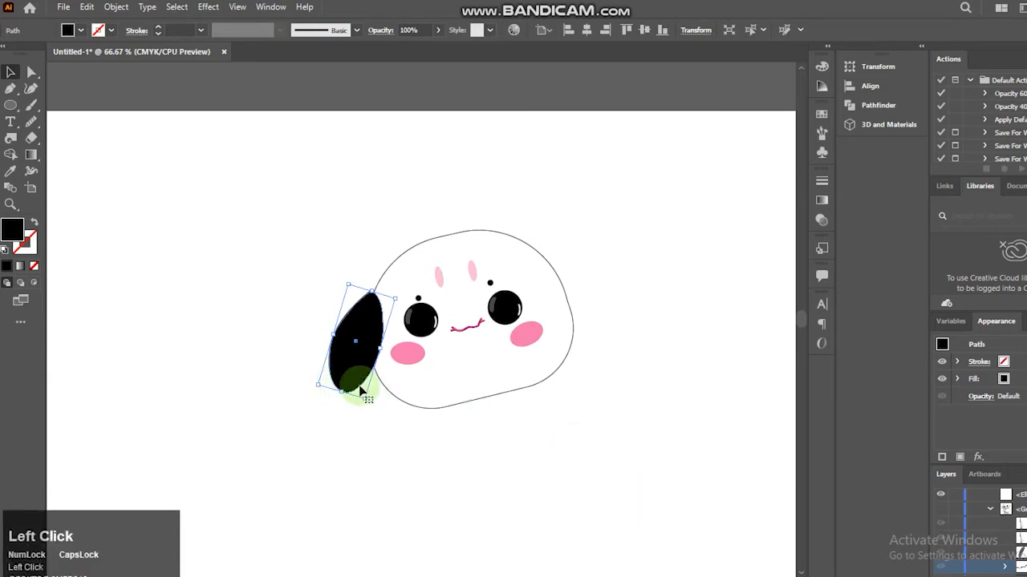
{"action": "key", "text": "shift+ctrl+bracketleft"}
{"action": "left_click", "coordinate": [403, 452]}
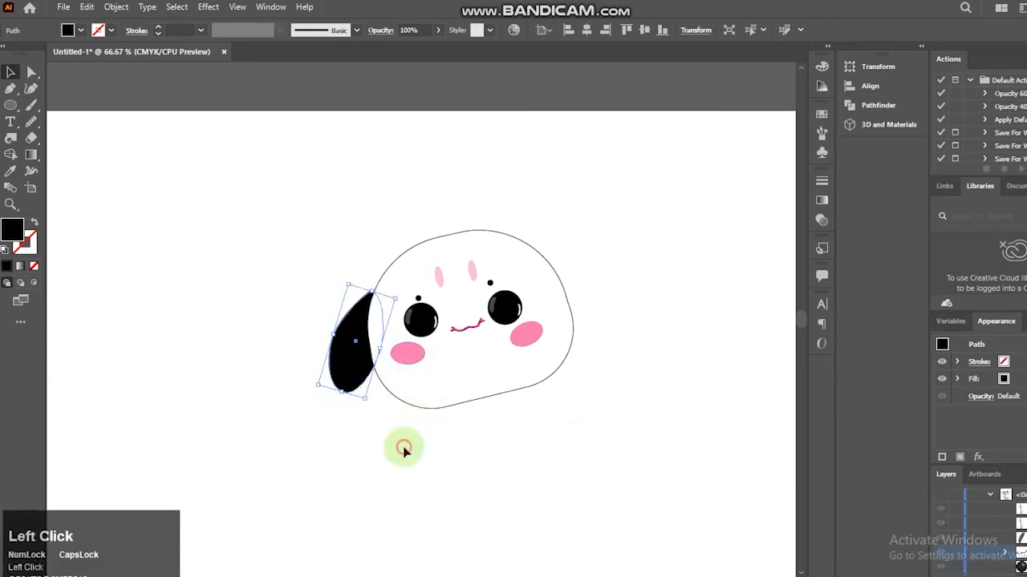
Step: Rotate the left ear slightly, make it shorter and narrower, and tuck it against the side of the head
{"action": "left_click", "coordinate": [338, 375]}
{"action": "left_click_drag", "start_coordinate": [366, 406], "coordinate": [363, 413]}
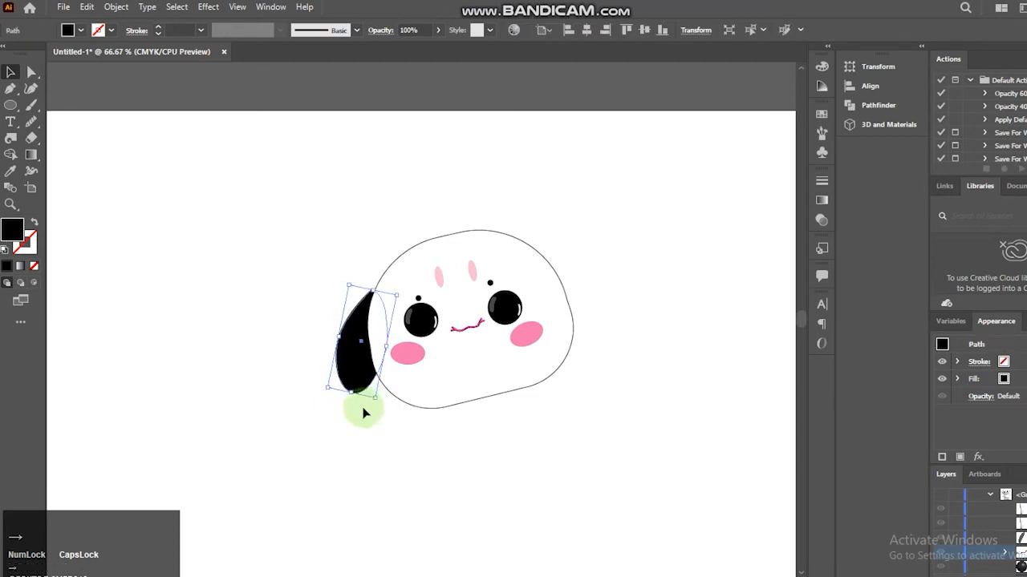
{"action": "left_click_drag", "start_coordinate": [374, 292], "coordinate": [373, 312]}
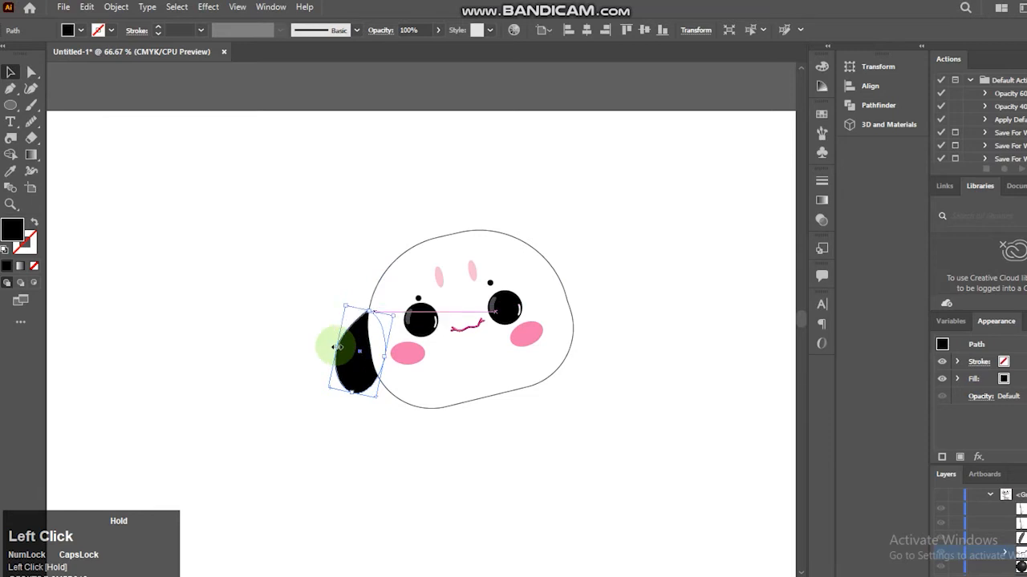
{"action": "left_click_drag", "start_coordinate": [350, 347], "coordinate": [356, 361]}
{"action": "left_click_drag", "start_coordinate": [380, 406], "coordinate": [386, 397]}
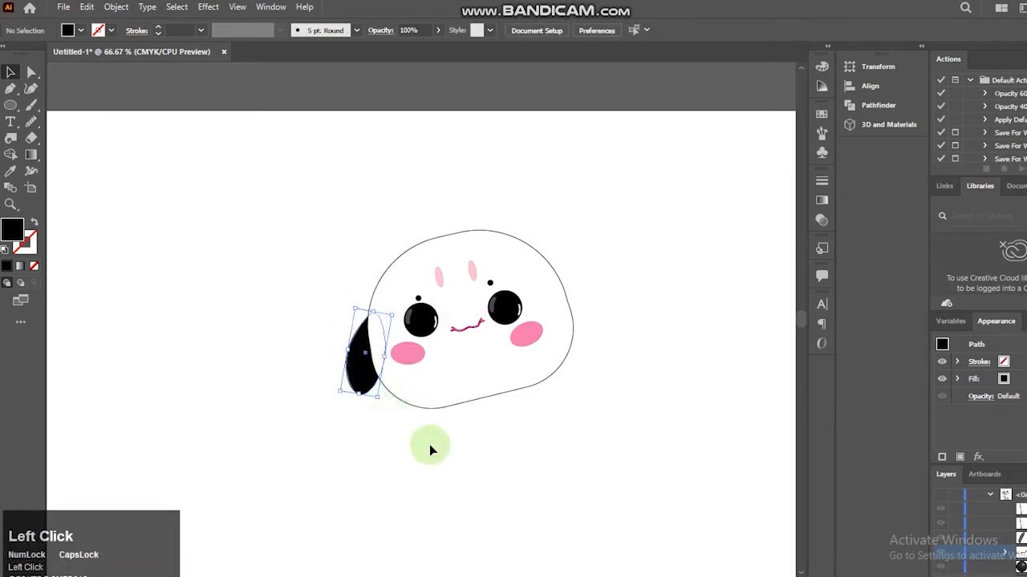
Step: Make a reflected copy of the black ear and move it to the right side of the head
{"action": "right_click", "coordinate": [357, 367]}
{"action": "mouse_move", "coordinate": [433, 299]}
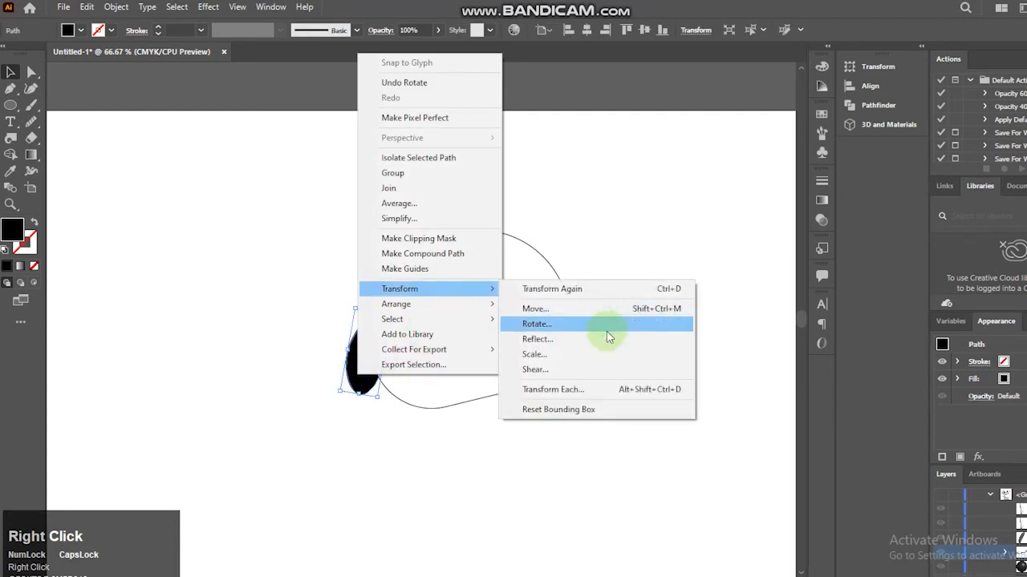
{"action": "left_click", "coordinate": [607, 339]}
{"action": "left_click", "coordinate": [735, 418]}
{"action": "left_click", "coordinate": [365, 384]}
{"action": "left_click_drag", "start_coordinate": [365, 383], "coordinate": [591, 350]}
Step: Nudge the copied right ear outward and up along the head, and rotate it to flare outward
{"action": "key", "text": "Right"}
{"action": "key", "text": "Right"}
{"action": "key", "text": "Right"}
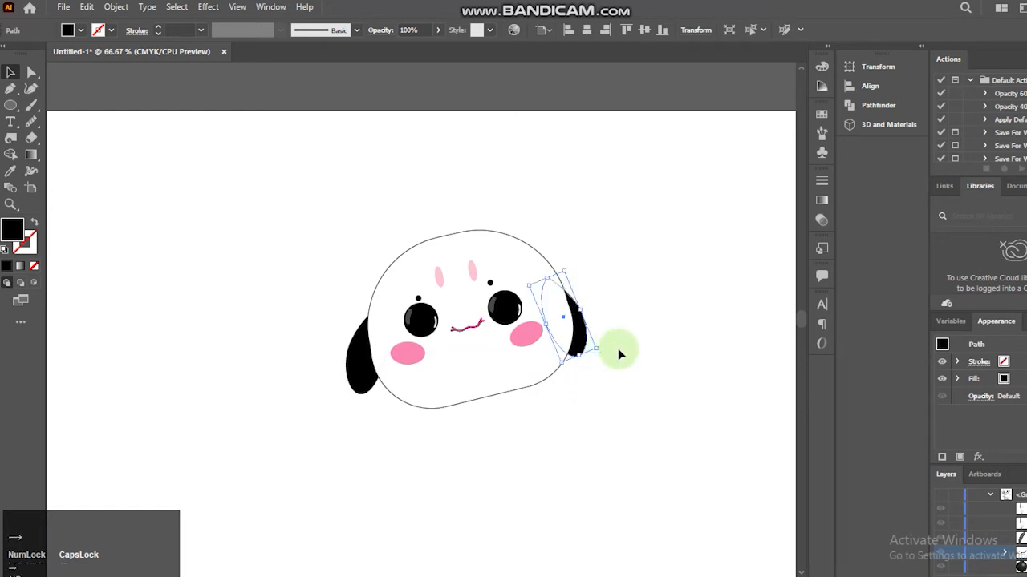
{"action": "key", "text": "Right"}
{"action": "key", "text": "Right"}
{"action": "key", "text": "Right"}
{"action": "key", "text": "Right"}
{"action": "key", "text": "Up"}
{"action": "key", "text": "Up"}
{"action": "key", "text": "Up"}
{"action": "key", "text": "Up"}
{"action": "key", "text": "Up"}
{"action": "key", "text": "Up"}
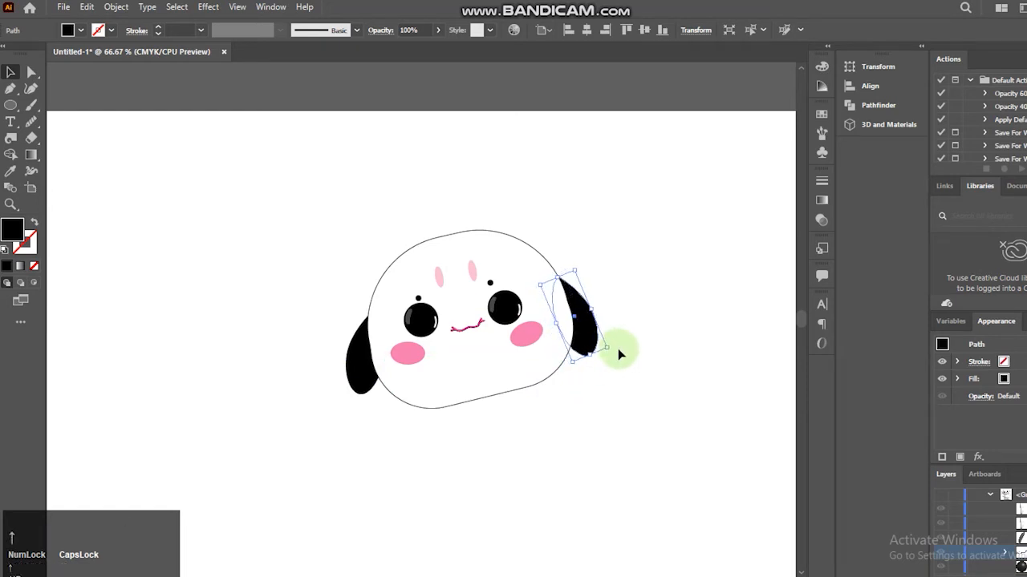
{"action": "key", "text": "Up"}
{"action": "key", "text": "Up"}
{"action": "key", "text": "Up"}
{"action": "key", "text": "Up"}
{"action": "key", "text": "Up"}
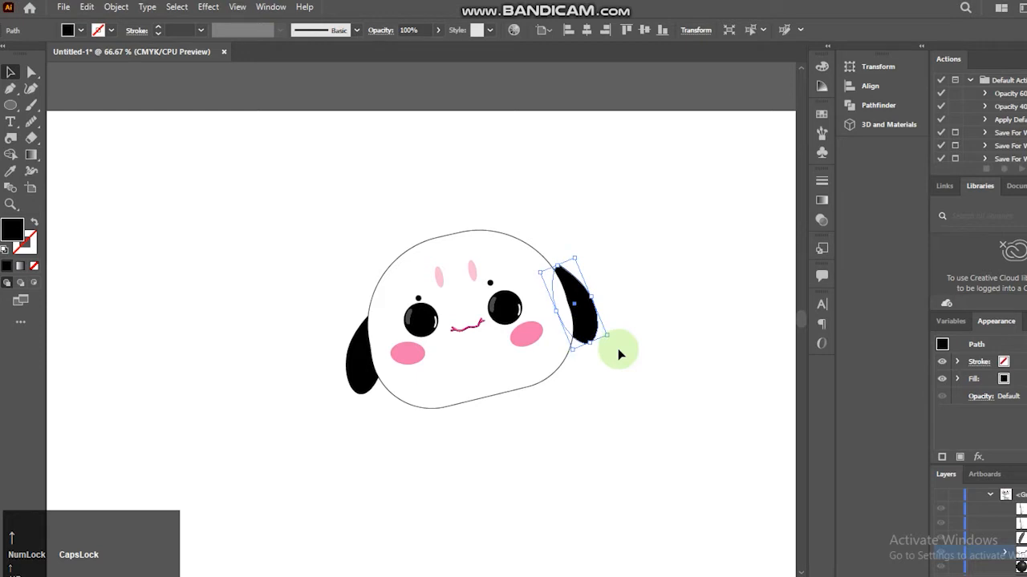
{"action": "left_click_drag", "start_coordinate": [610, 352], "coordinate": [623, 336]}
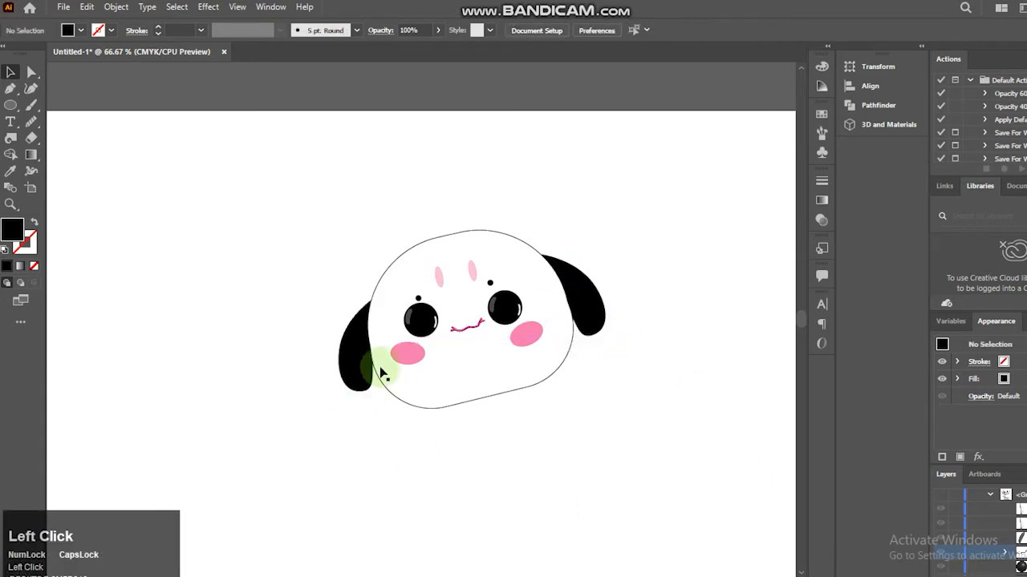
Step: Duplicate the left ear slightly inward and use Shape Builder to keep only the overlap as the inner-ear shape
{"action": "left_click", "coordinate": [370, 370]}
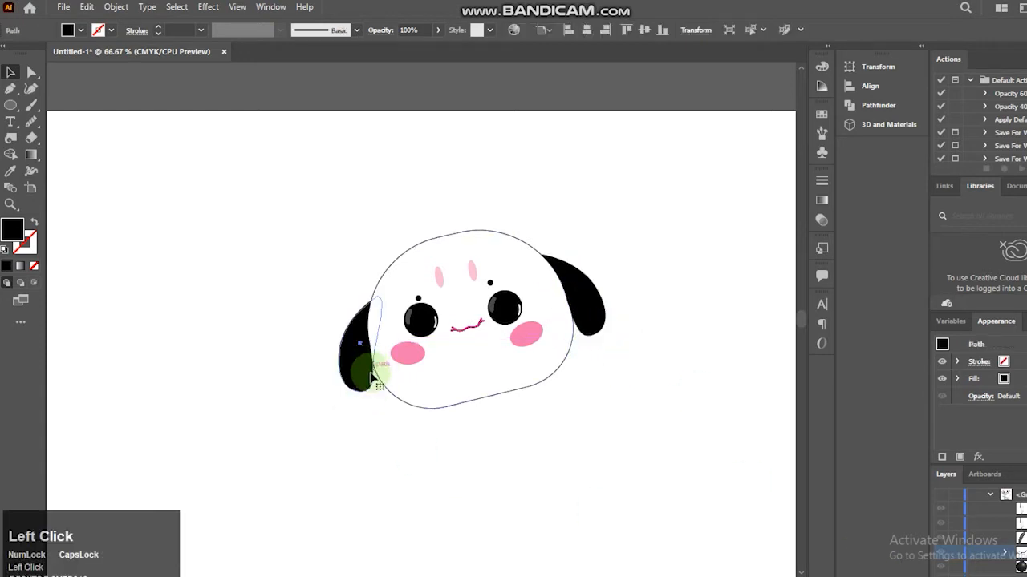
{"action": "left_click_drag", "start_coordinate": [360, 384], "coordinate": [377, 383]}
{"action": "left_click_drag", "start_coordinate": [312, 357], "coordinate": [364, 403]}
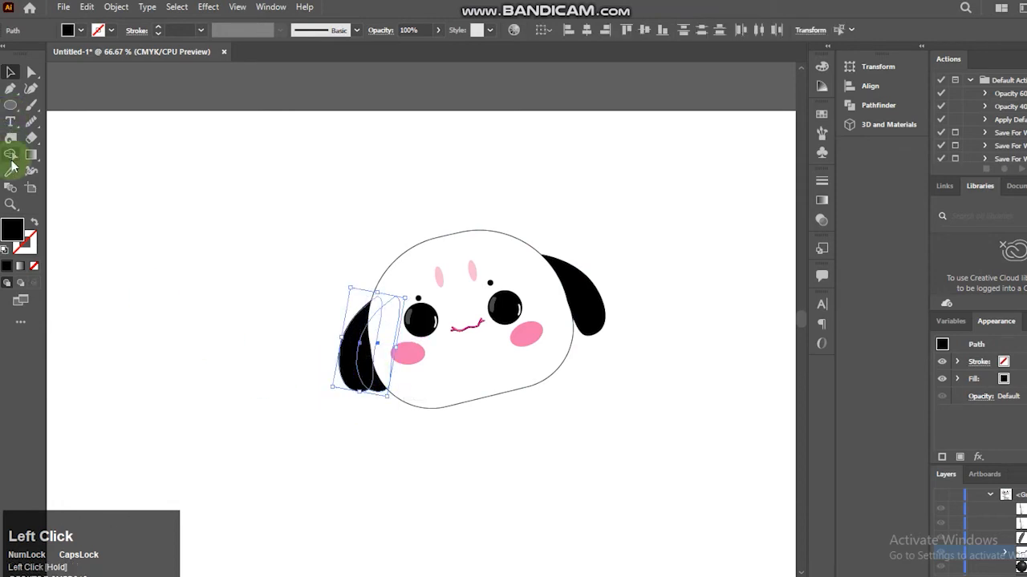
{"action": "left_click", "coordinate": [12, 155]}
{"action": "left_click", "coordinate": [362, 369]}
{"action": "left_click", "coordinate": [11, 73]}
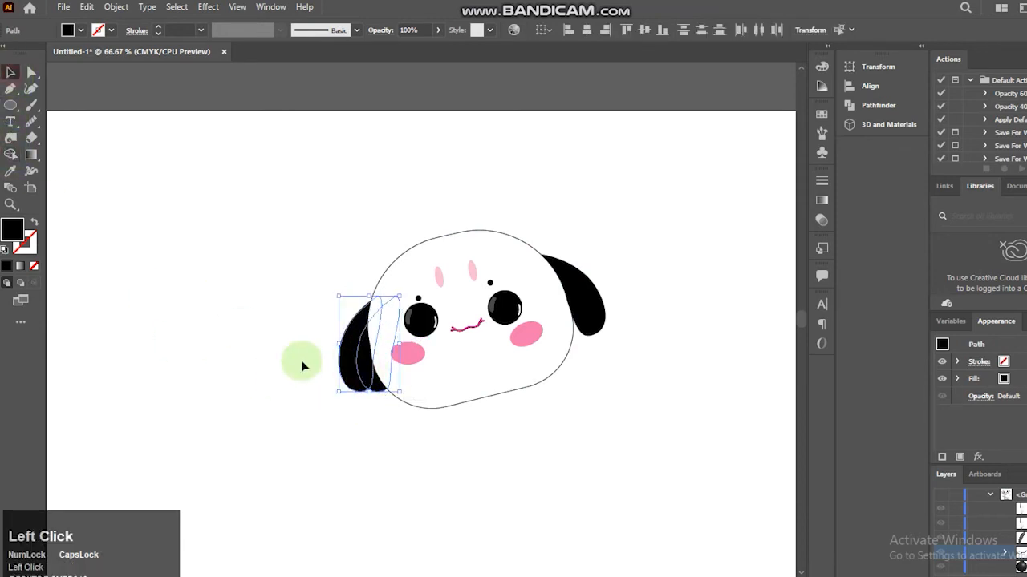
{"action": "left_click", "coordinate": [274, 351]}
{"action": "left_click", "coordinate": [376, 393]}
{"action": "left_click_drag", "start_coordinate": [381, 392], "coordinate": [371, 395]}
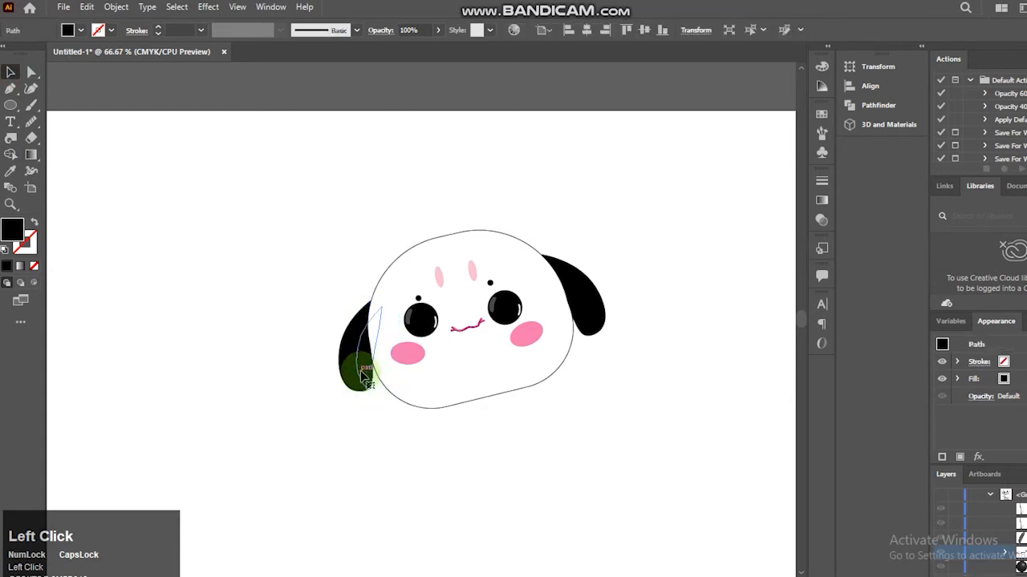
Step: Fill the left inner-ear shape with the pink sampled from the cheek
{"action": "key", "text": "i"}
{"action": "left_click", "coordinate": [401, 363]}
{"action": "key", "text": "v"}
{"action": "left_click", "coordinate": [387, 381]}
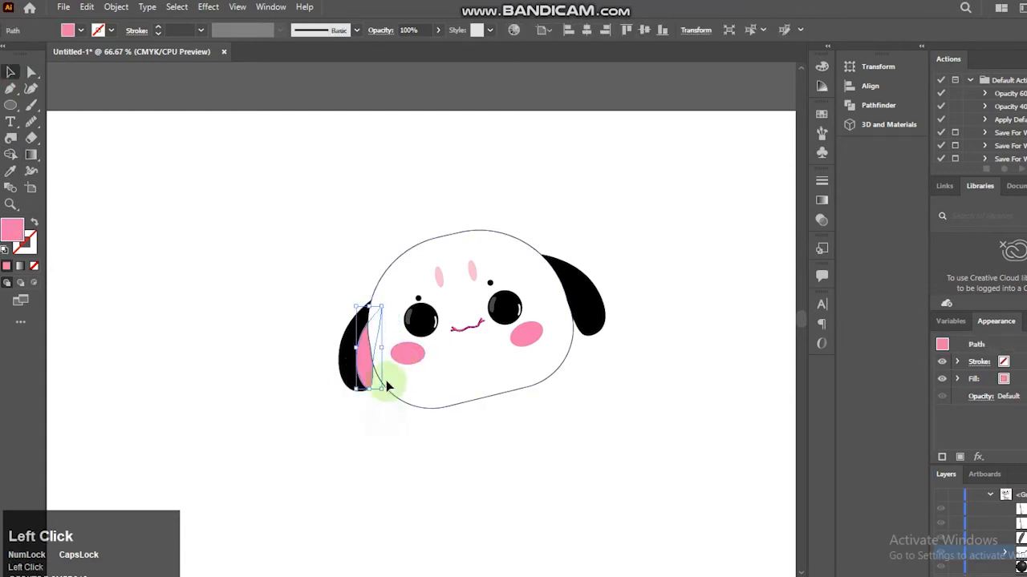
Step: Make a reflected copy of the left ear with its pink inner part, and delete the old plain black right ear
{"action": "left_click", "coordinate": [357, 387]}
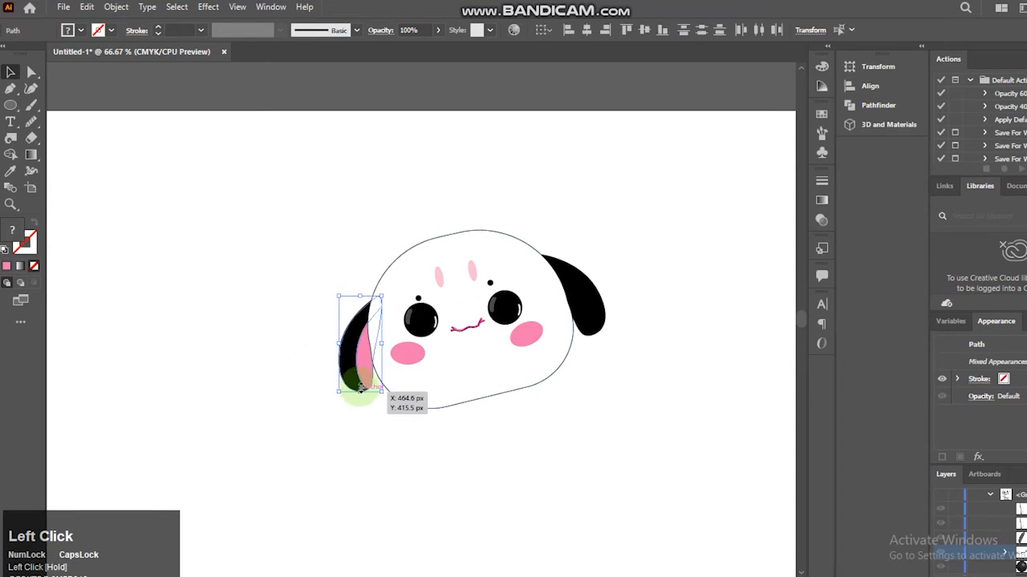
{"action": "right_click", "coordinate": [358, 387]}
{"action": "mouse_move", "coordinate": [377, 296]}
{"action": "left_click", "coordinate": [511, 348]}
{"action": "left_click", "coordinate": [795, 414]}
{"action": "left_click", "coordinate": [371, 392]}
{"action": "left_click", "coordinate": [597, 303]}
{"action": "key", "text": "Delete"}
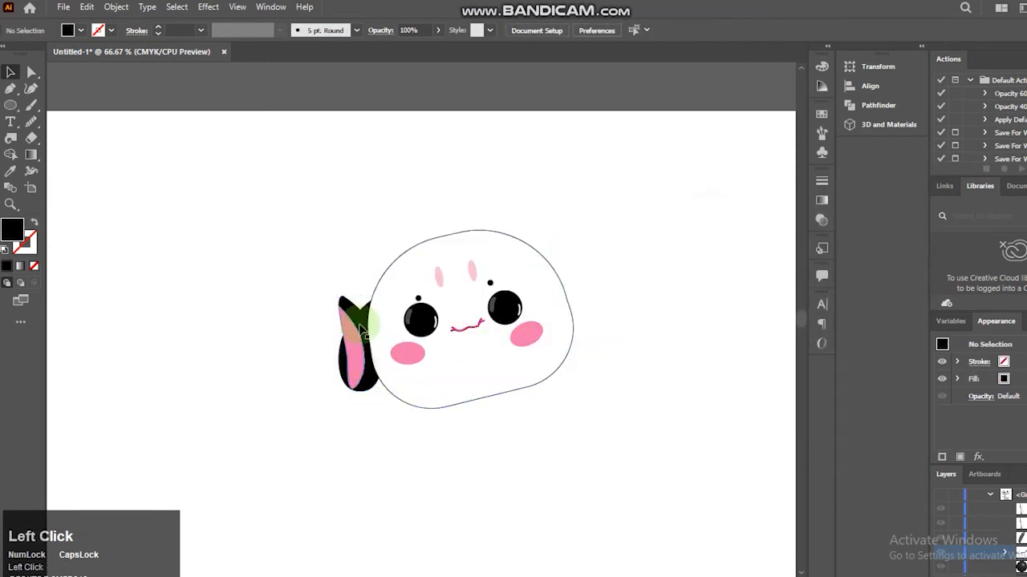
Step: Group the reflected black and pink ear parts and place them on the right side of the head
{"action": "left_click", "coordinate": [361, 329]}
{"action": "left_click", "coordinate": [365, 353], "text": "shift"}
{"action": "key", "text": "ctrl+g"}
{"action": "left_click_drag", "start_coordinate": [372, 369], "coordinate": [624, 343]}
{"action": "left_click", "coordinate": [289, 412]}
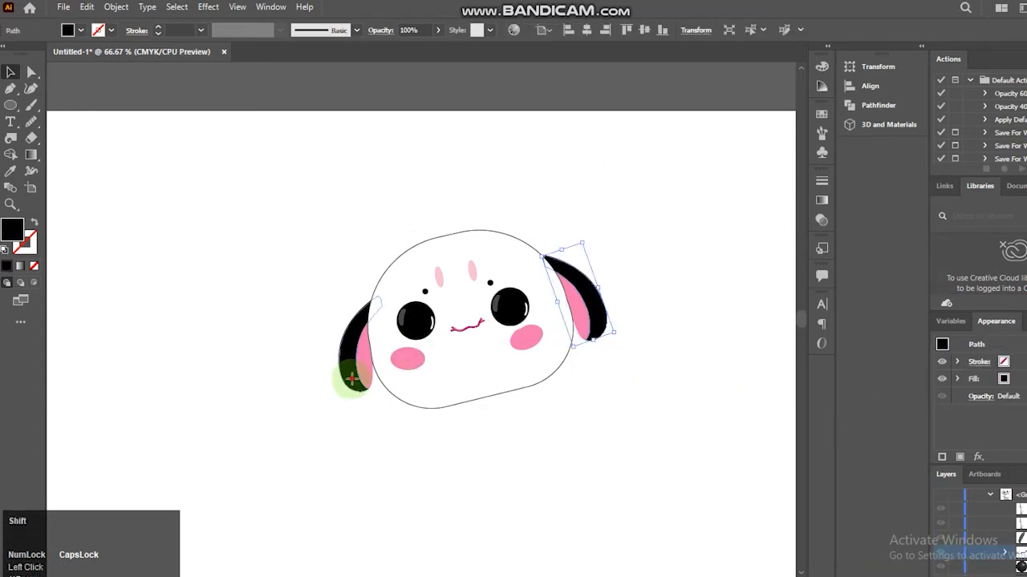
Step: Give both black outer ear shapes a white fill and a 1 pt black outline
{"action": "left_click", "coordinate": [354, 385], "text": "shift"}
{"action": "left_click", "coordinate": [67, 30]}
{"action": "left_click", "coordinate": [25, 54]}
{"action": "left_click", "coordinate": [110, 32]}
{"action": "left_click", "coordinate": [33, 53]}
{"action": "left_click", "coordinate": [190, 241]}
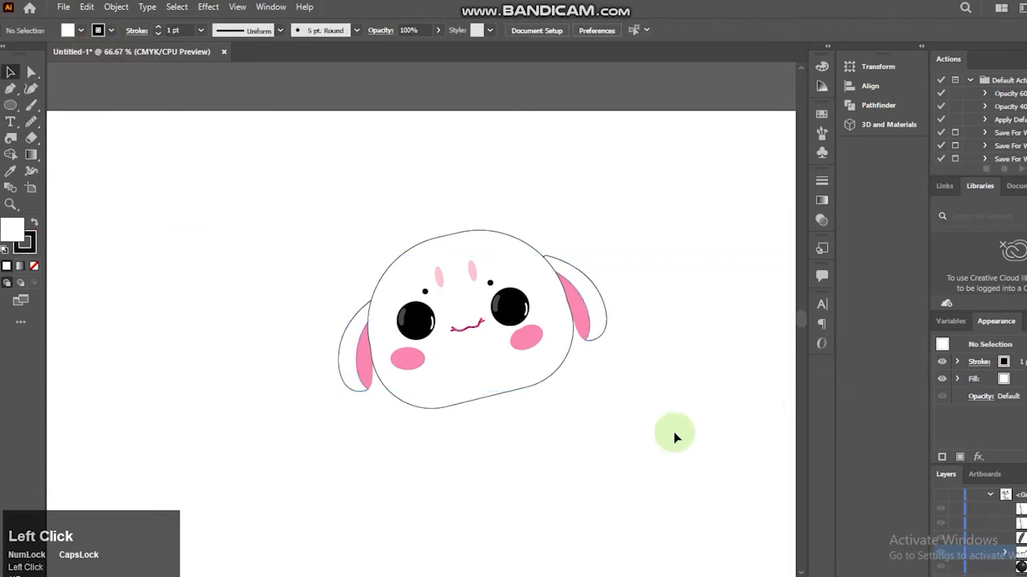
Step: Draw a white square with a 1 pt black outline below the head for the body
{"action": "right_click", "coordinate": [11, 105]}
{"action": "left_click", "coordinate": [72, 108]}
{"action": "left_click_drag", "start_coordinate": [428, 398], "coordinate": [586, 557]}
{"action": "left_click", "coordinate": [801, 572]}
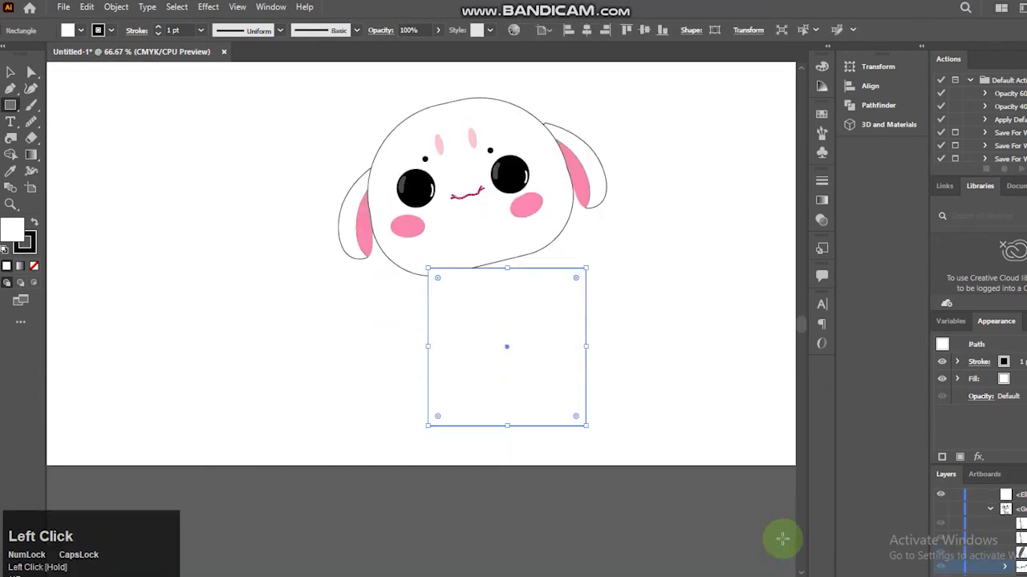
{"action": "left_click", "coordinate": [800, 69]}
Step: Move the whole head with its ears up and to the left, and place the body square just beneath it
{"action": "left_click", "coordinate": [11, 72]}
{"action": "left_click_drag", "start_coordinate": [231, 191], "coordinate": [660, 362]}
{"action": "left_click_drag", "start_coordinate": [458, 264], "coordinate": [418, 183]}
{"action": "left_click_drag", "start_coordinate": [480, 404], "coordinate": [423, 337]}
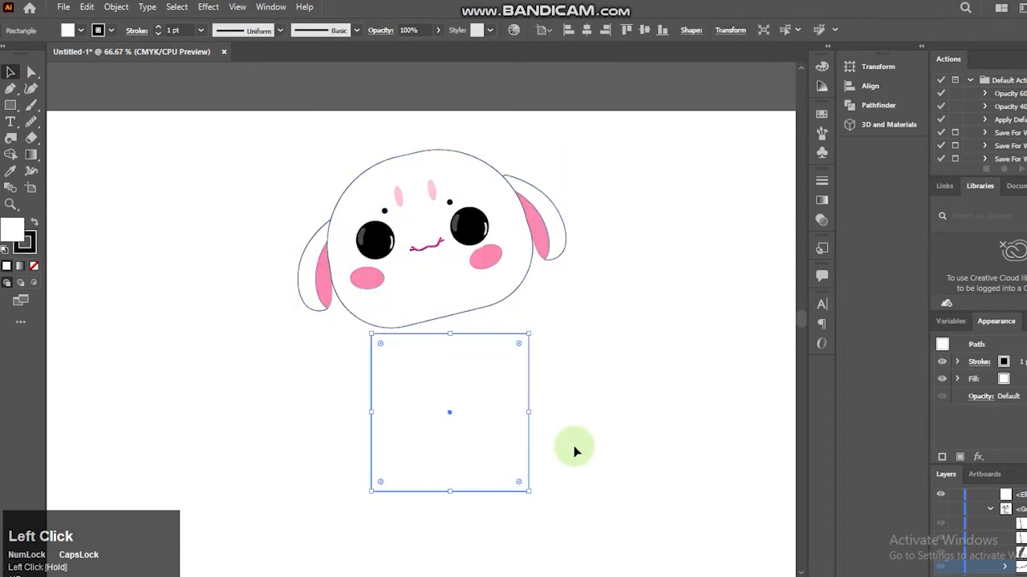
Step: Move both upper corners of the body square inward to form a symmetrical trapezoid
{"action": "left_click", "coordinate": [32, 72]}
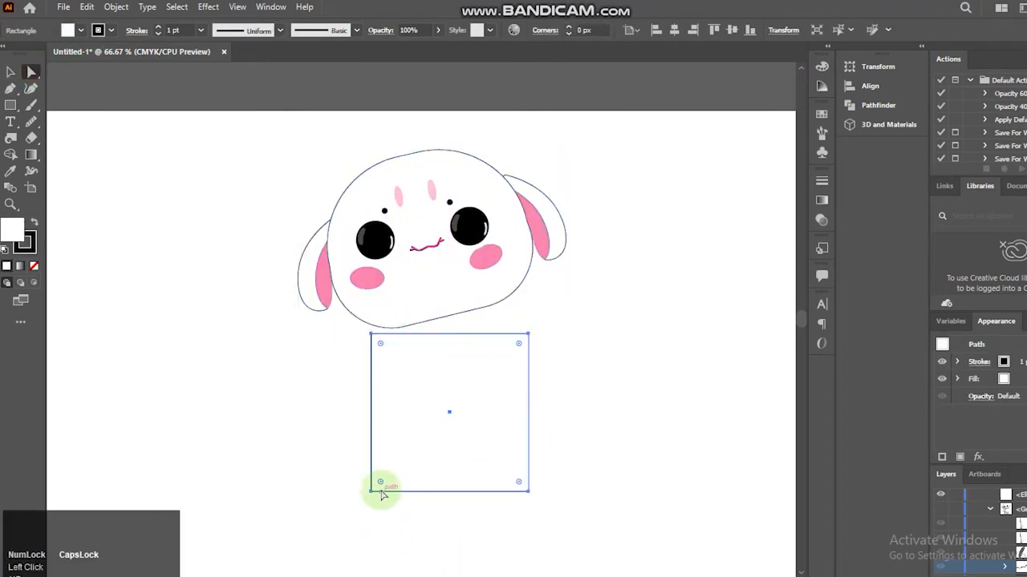
{"action": "left_click_drag", "start_coordinate": [371, 336], "coordinate": [377, 336]}
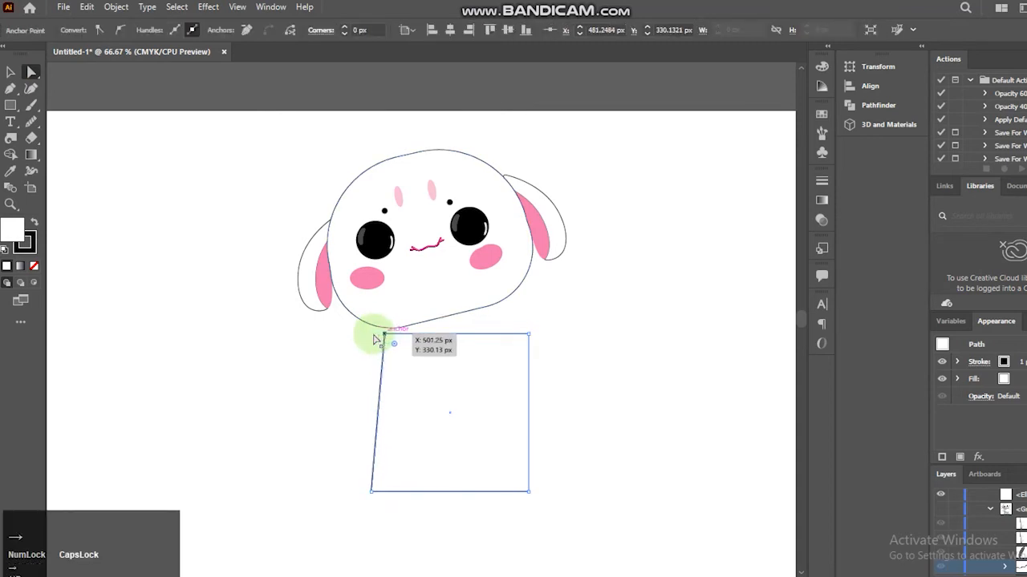
{"action": "left_click_drag", "start_coordinate": [373, 341], "coordinate": [375, 341]}
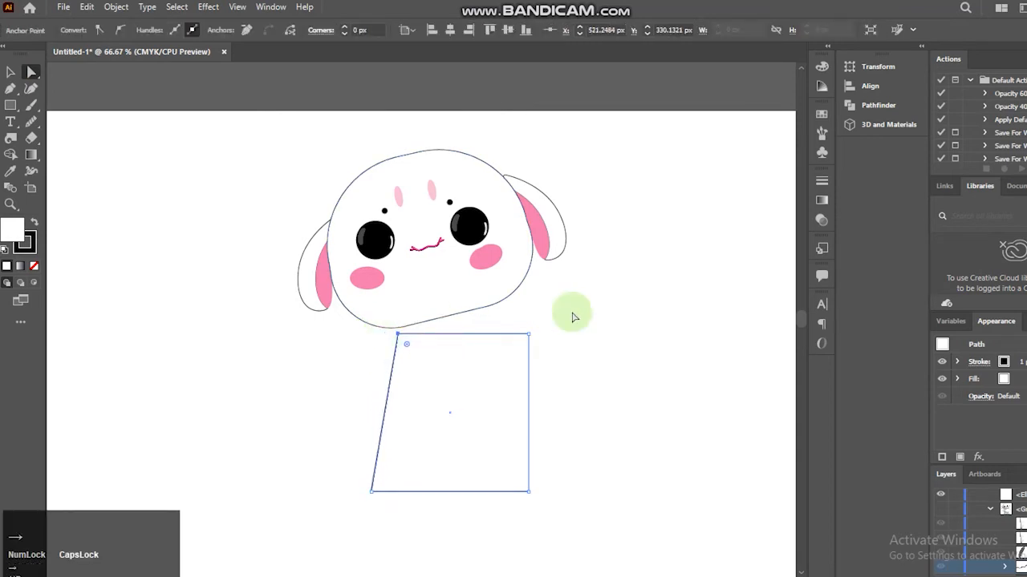
{"action": "left_click", "coordinate": [527, 337]}
{"action": "key", "text": "Left"}
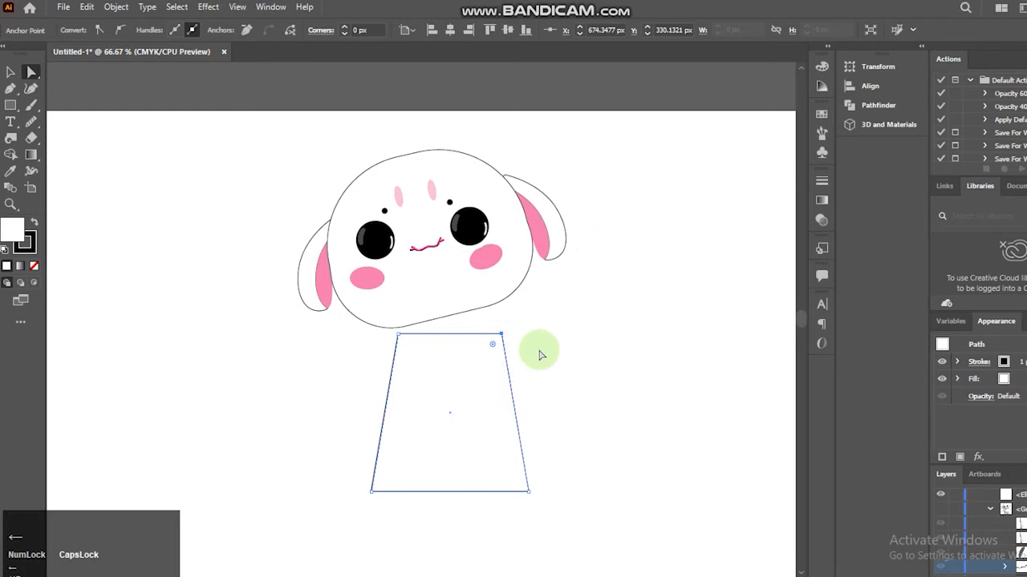
Step: Round both upper corners of the body trapezoid to a radius of about 45 px
{"action": "left_click", "coordinate": [399, 336], "text": "shift"}
{"action": "left_click_drag", "start_coordinate": [406, 346], "coordinate": [428, 372]}
{"action": "left_click", "coordinate": [372, 489]}
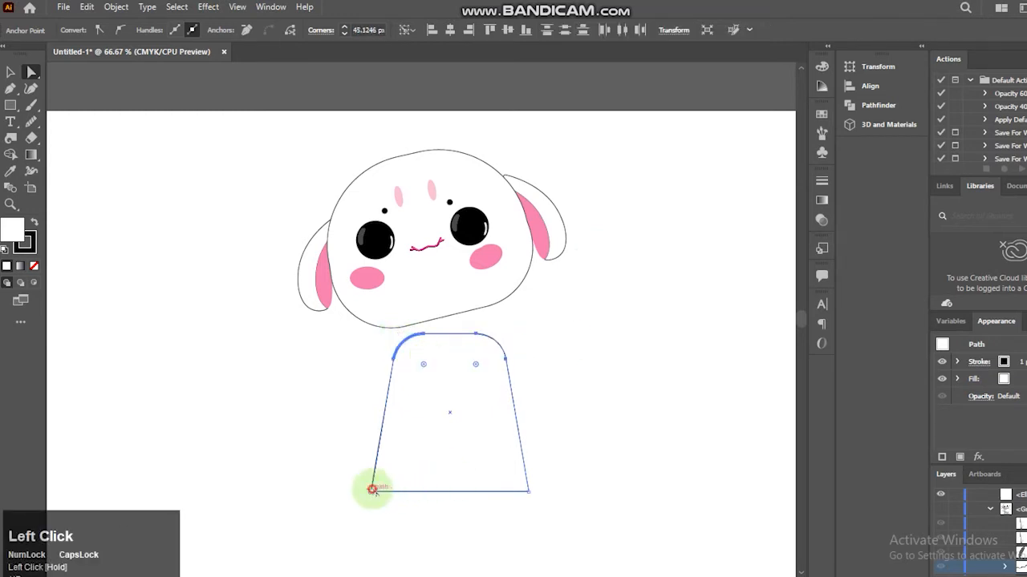
{"action": "left_click", "coordinate": [529, 494], "text": "shift"}
{"action": "left_click", "coordinate": [11, 76]}
{"action": "left_click", "coordinate": [50, 116]}
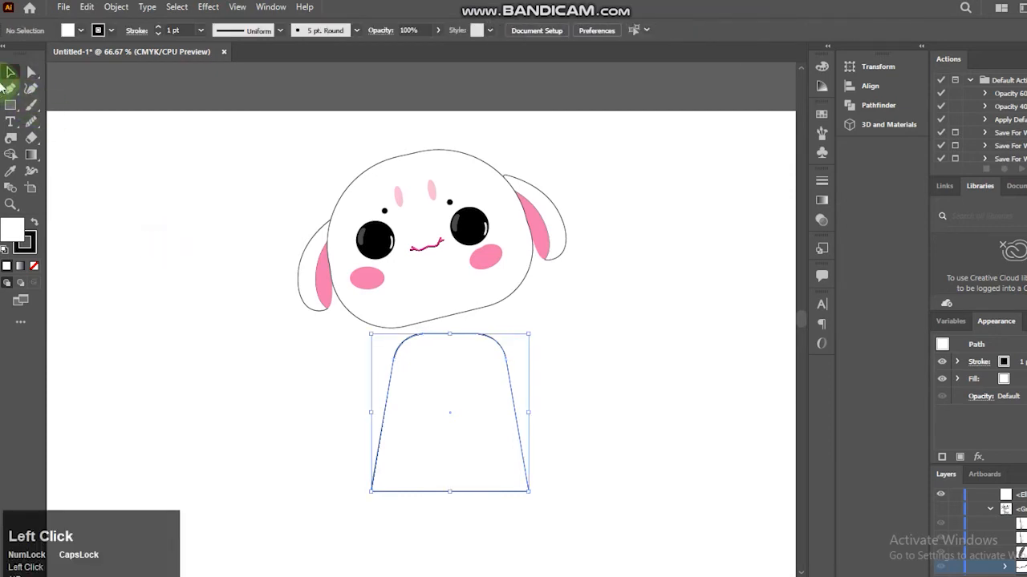
Step: Curve the body's straight bottom edge slightly downward with the Anchor Point tool
{"action": "right_click", "coordinate": [11, 101]}
{"action": "right_click", "coordinate": [11, 90]}
{"action": "left_click", "coordinate": [84, 106]}
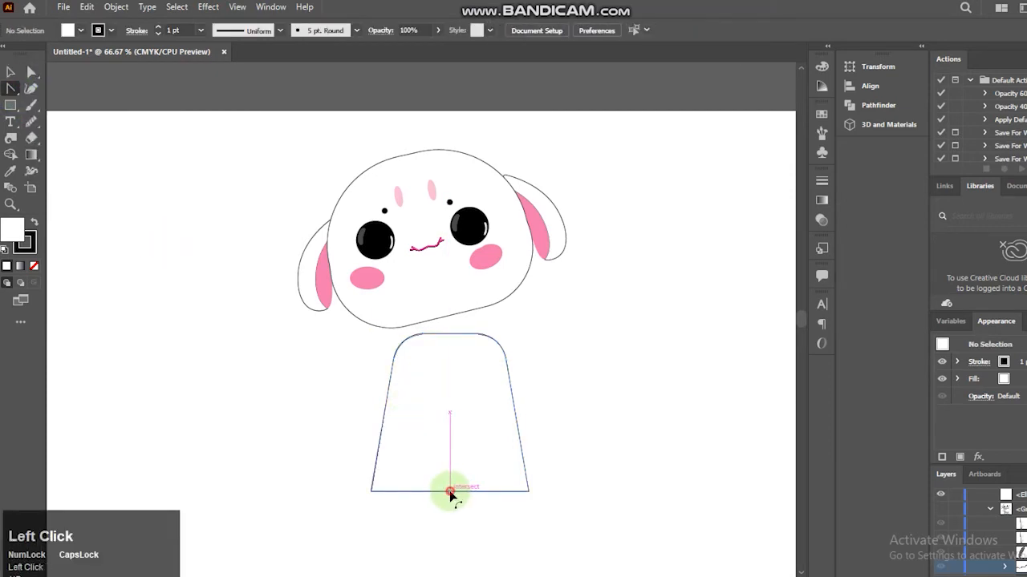
{"action": "left_click_drag", "start_coordinate": [450, 516], "coordinate": [449, 511]}
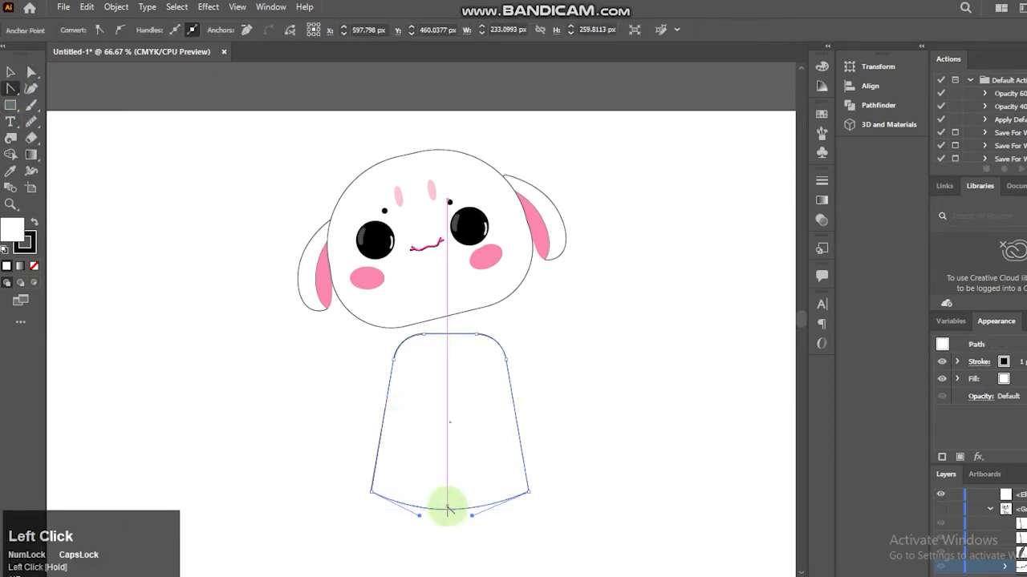
Step: Round both lower corners of the body so the sides flow smoothly into the curved bottom
{"action": "left_click", "coordinate": [372, 490]}
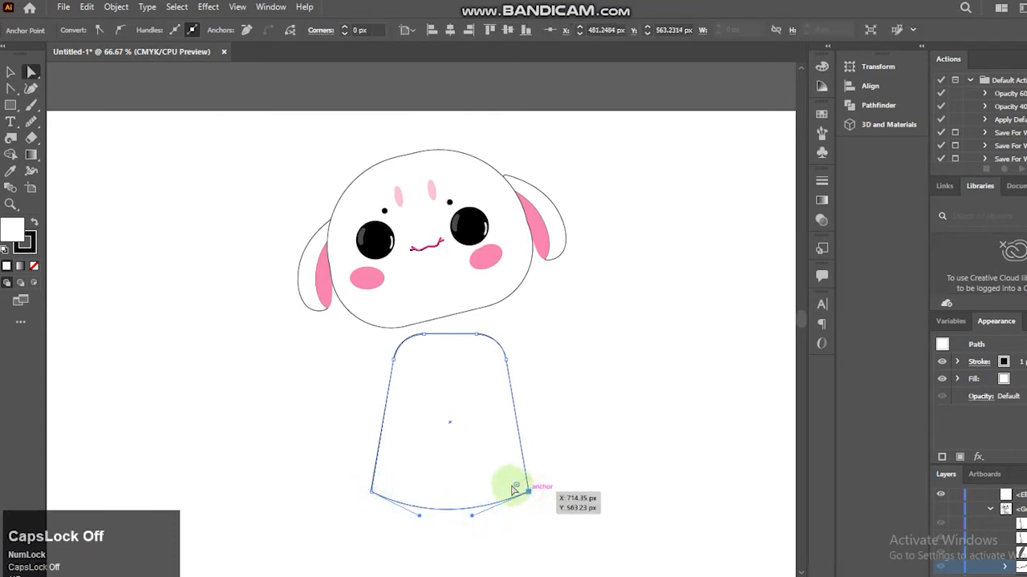
{"action": "key", "text": "Caps_Lock"}
{"action": "left_click", "coordinate": [369, 488]}
{"action": "key", "text": "Caps_Lock"}
{"action": "left_click", "coordinate": [525, 488]}
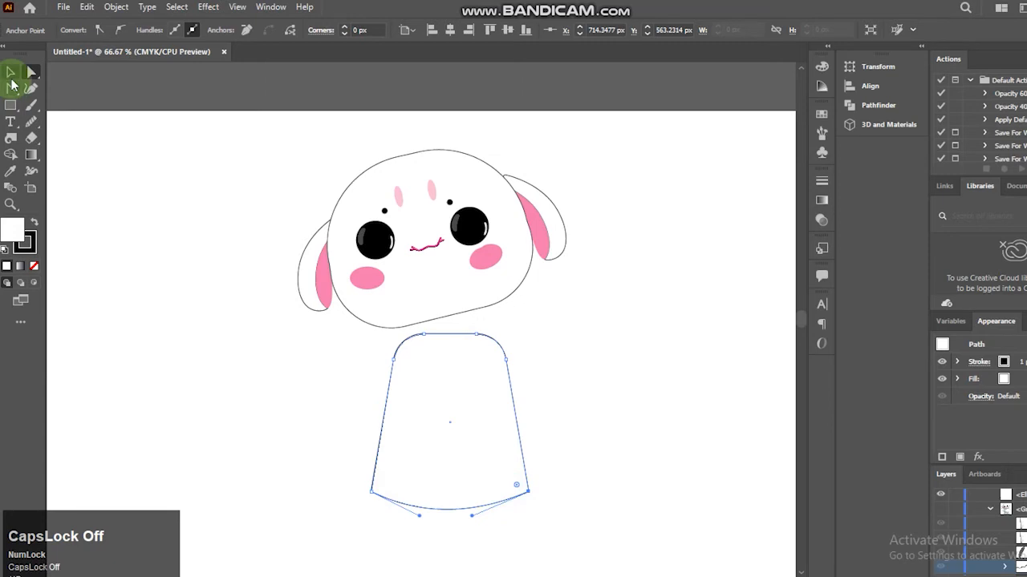
{"action": "left_click", "coordinate": [11, 78]}
{"action": "left_click", "coordinate": [101, 194]}
{"action": "left_click", "coordinate": [26, 79]}
{"action": "left_click", "coordinate": [372, 491]}
{"action": "key", "text": "Caps_Lock"}
{"action": "left_click", "coordinate": [528, 492], "text": "shift"}
{"action": "left_click_drag", "start_coordinate": [518, 485], "coordinate": [487, 446]}
{"action": "left_click", "coordinate": [14, 77]}
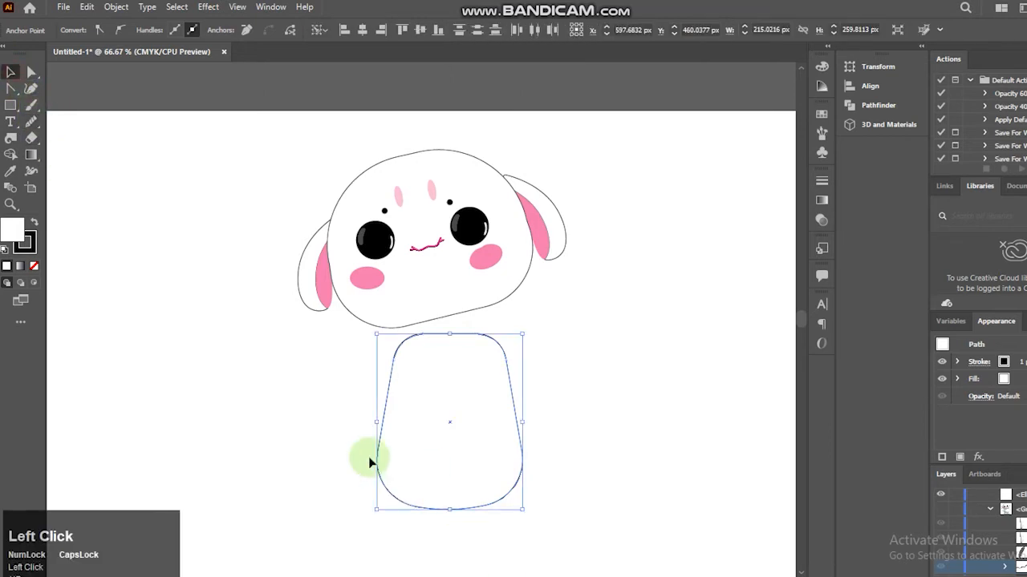
Step: Widen the body on both sides and stretch it slightly downward
{"action": "left_click_drag", "start_coordinate": [575, 523], "coordinate": [575, 521]}
{"action": "left_click_drag", "start_coordinate": [522, 422], "coordinate": [372, 422]}
{"action": "left_click_drag", "start_coordinate": [453, 509], "coordinate": [454, 519]}
{"action": "left_click_drag", "start_coordinate": [539, 425], "coordinate": [546, 426]}
{"action": "left_click_drag", "start_coordinate": [371, 429], "coordinate": [359, 428]}
Step: Bulge the middle of the body's bottom edge further down with the Anchor Point tool
{"action": "left_click", "coordinate": [10, 89]}
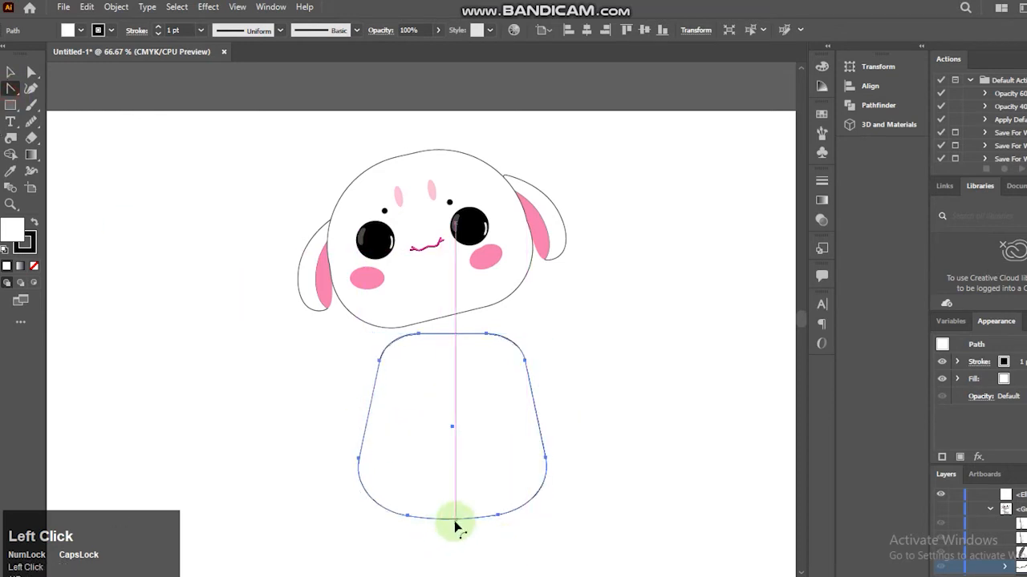
{"action": "left_click_drag", "start_coordinate": [452, 520], "coordinate": [452, 526]}
{"action": "left_click", "coordinate": [8, 76]}
{"action": "left_click", "coordinate": [165, 278]}
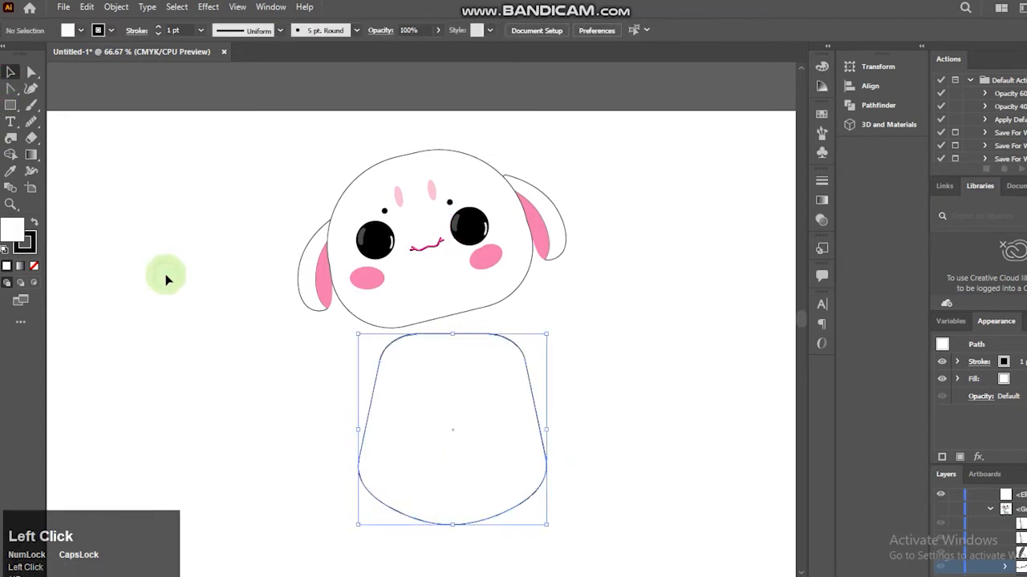
{"action": "left_click", "coordinate": [358, 482]}
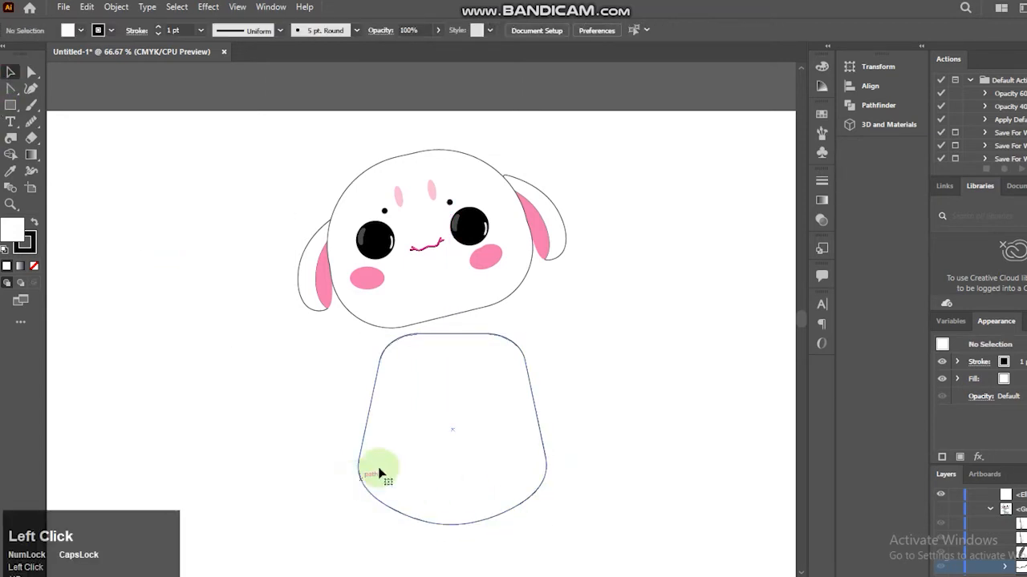
{"action": "left_click", "coordinate": [379, 473]}
{"action": "left_click", "coordinate": [32, 72]}
{"action": "left_click", "coordinate": [360, 460]}
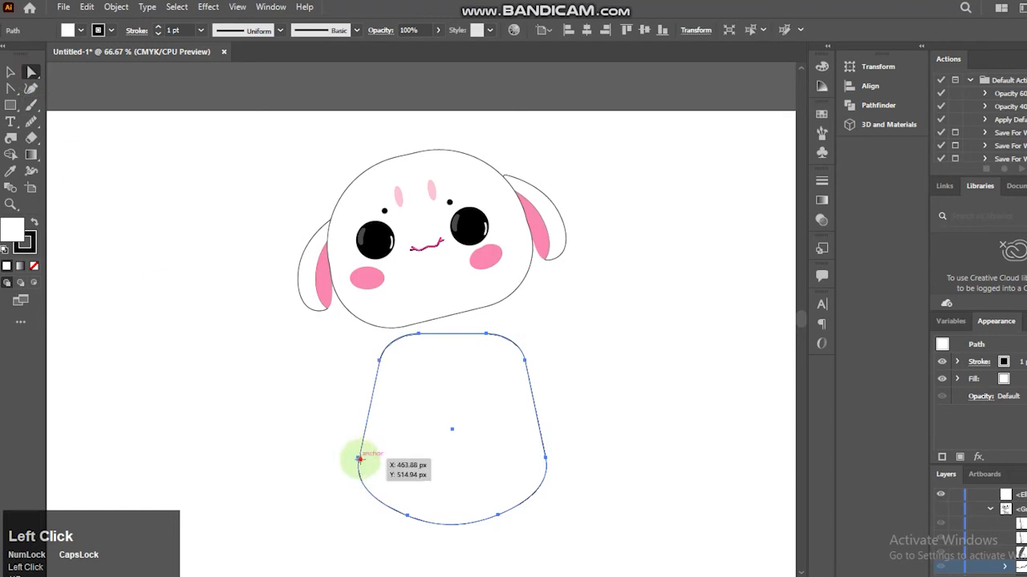
{"action": "left_click", "coordinate": [407, 517]}
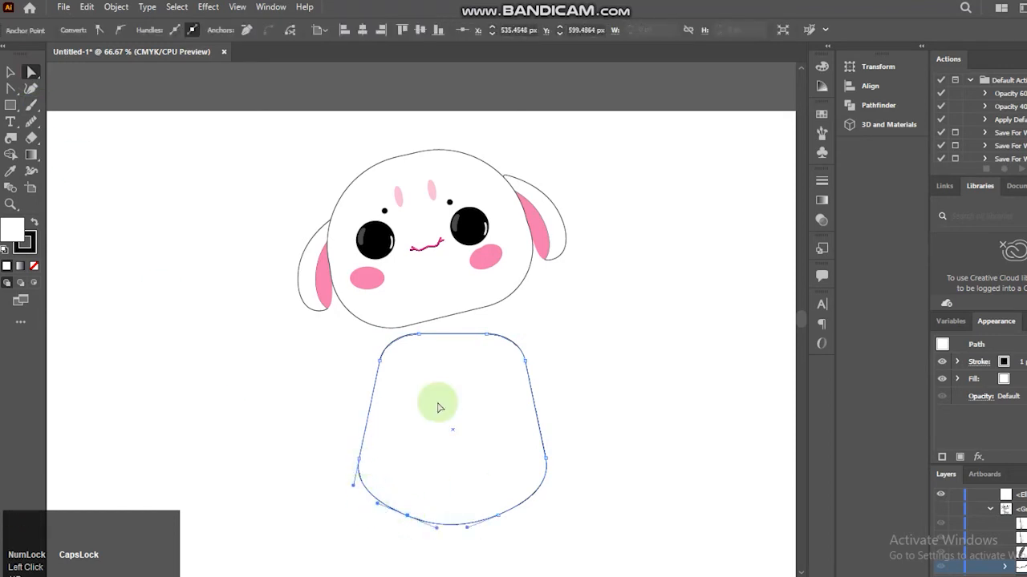
{"action": "left_click", "coordinate": [10, 75]}
{"action": "left_click", "coordinate": [586, 474]}
Step: Move the body up to overlap the chin, arrange it behind the head, and nudge it slightly down
{"action": "left_click_drag", "start_coordinate": [495, 332], "coordinate": [497, 308]}
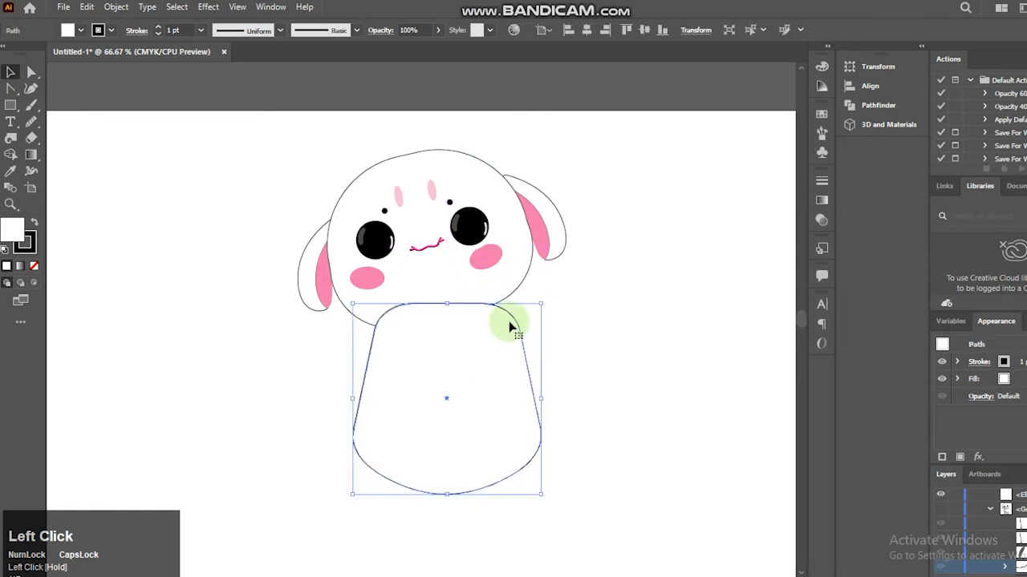
{"action": "left_click", "coordinate": [595, 333]}
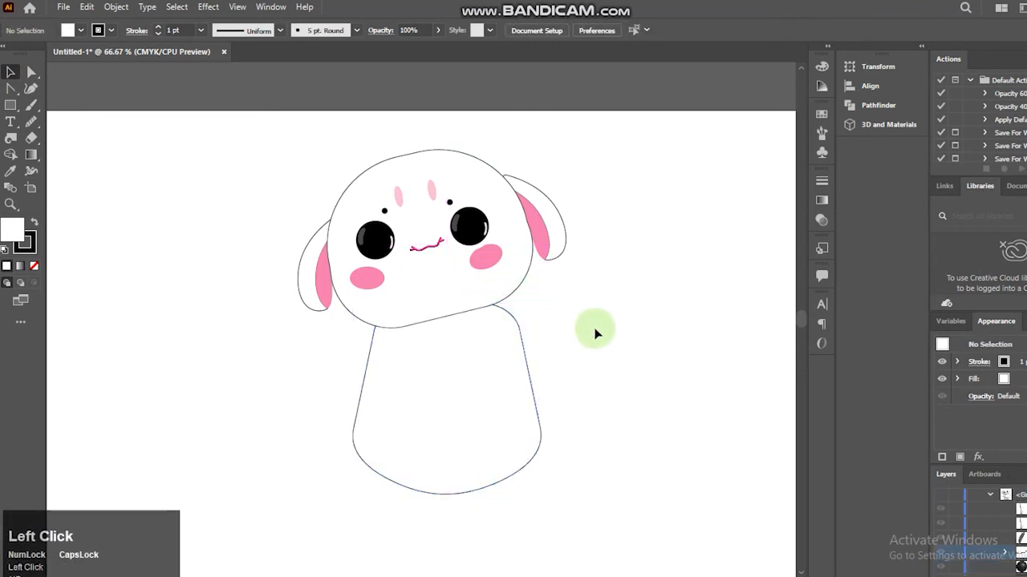
{"action": "left_click", "coordinate": [542, 433]}
{"action": "key", "text": "Down"}
{"action": "key", "text": "Down"}
{"action": "key", "text": "Down"}
{"action": "key", "text": "Down"}
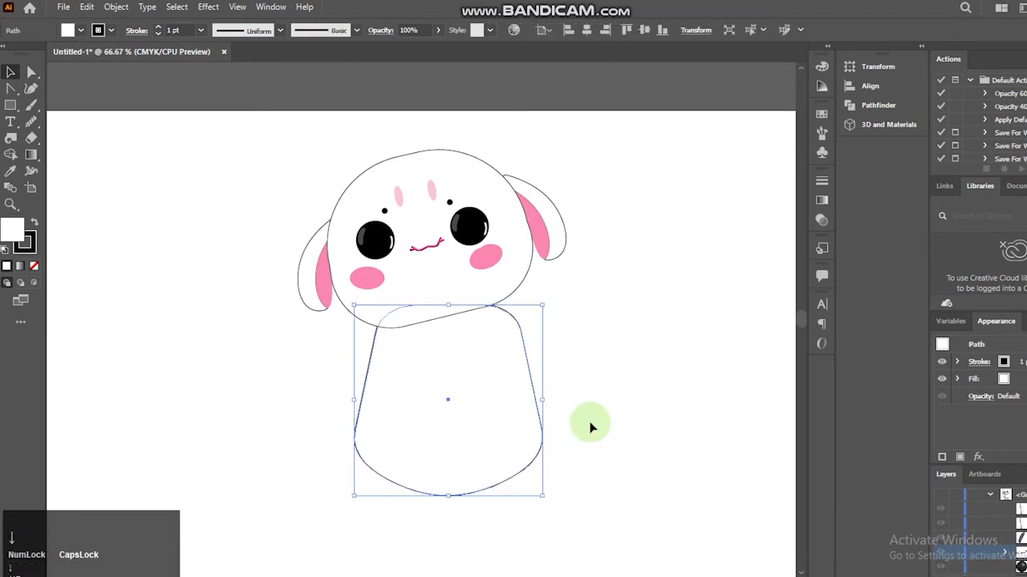
Step: Draw a tilted pill-shaped white arm and place it at the body's upper left, behind the head and body
{"action": "left_click", "coordinate": [11, 105]}
{"action": "left_click_drag", "start_coordinate": [166, 316], "coordinate": [229, 411]}
{"action": "left_click_drag", "start_coordinate": [218, 328], "coordinate": [351, 354]}
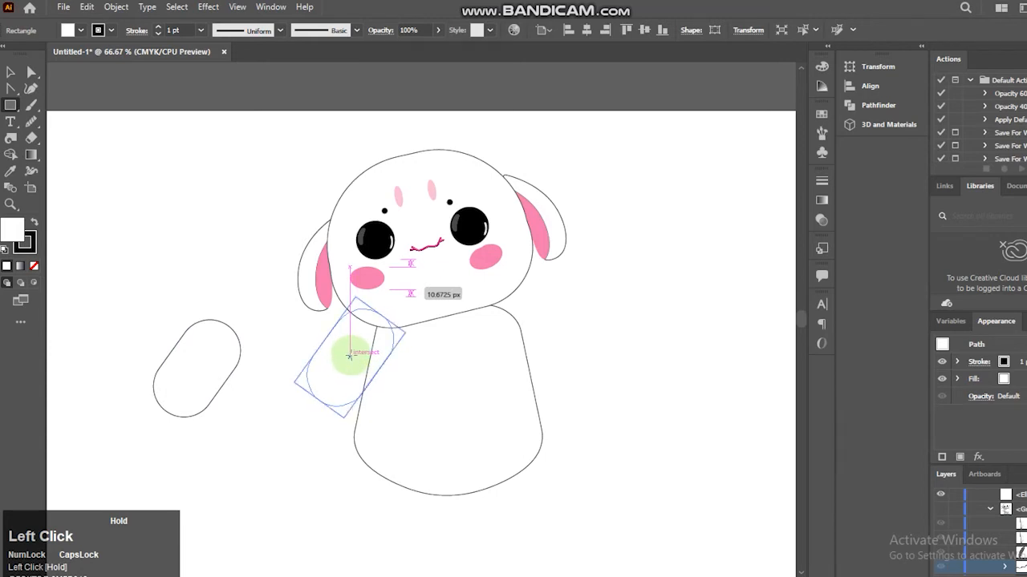
{"action": "key", "text": "ctrl+shift+bracketright"}
{"action": "left_click", "coordinate": [11, 71]}
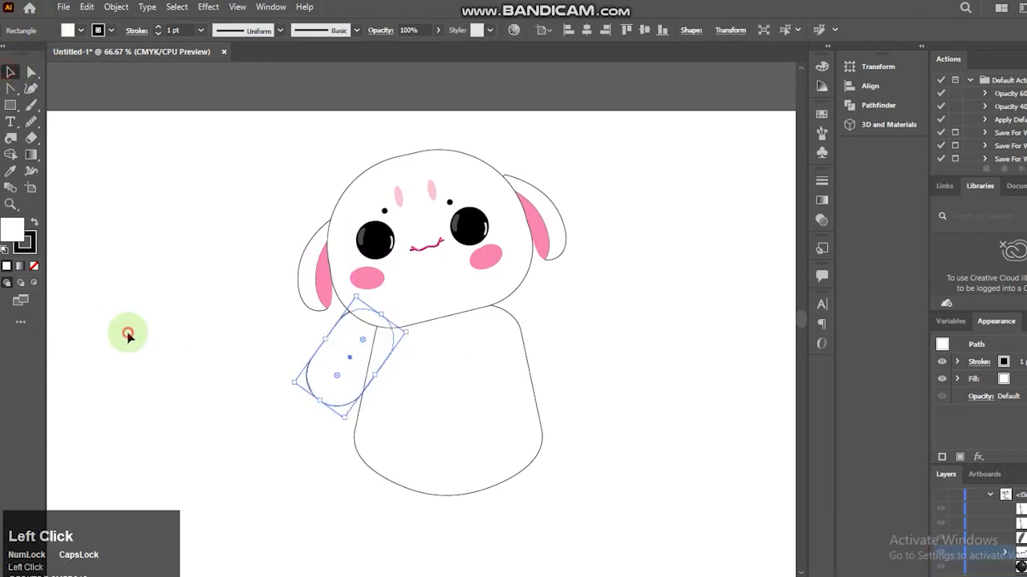
{"action": "left_click", "coordinate": [127, 333]}
Step: Nudge the left arm toward the body and rotate it slightly clockwise to about 132.5°
{"action": "left_click", "coordinate": [338, 378]}
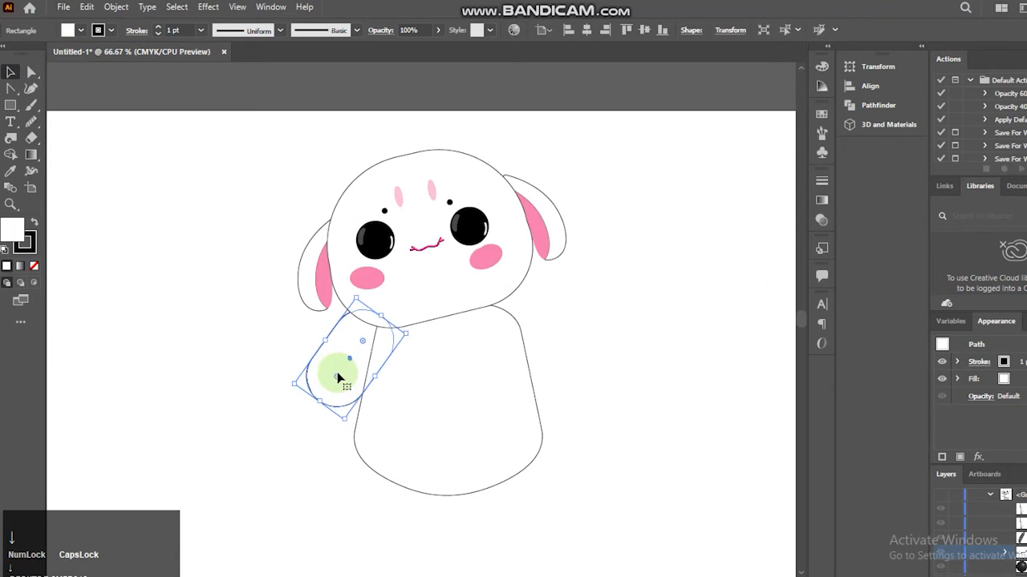
{"action": "key", "text": "Right"}
{"action": "key", "text": "Right"}
{"action": "key", "text": "Right"}
{"action": "key", "text": "Right"}
{"action": "key", "text": "Right"}
{"action": "key", "text": "Right"}
{"action": "key", "text": "Right"}
{"action": "key", "text": "Right"}
{"action": "key", "text": "Right"}
{"action": "key", "text": "Right"}
{"action": "key", "text": "Right"}
{"action": "key", "text": "Right"}
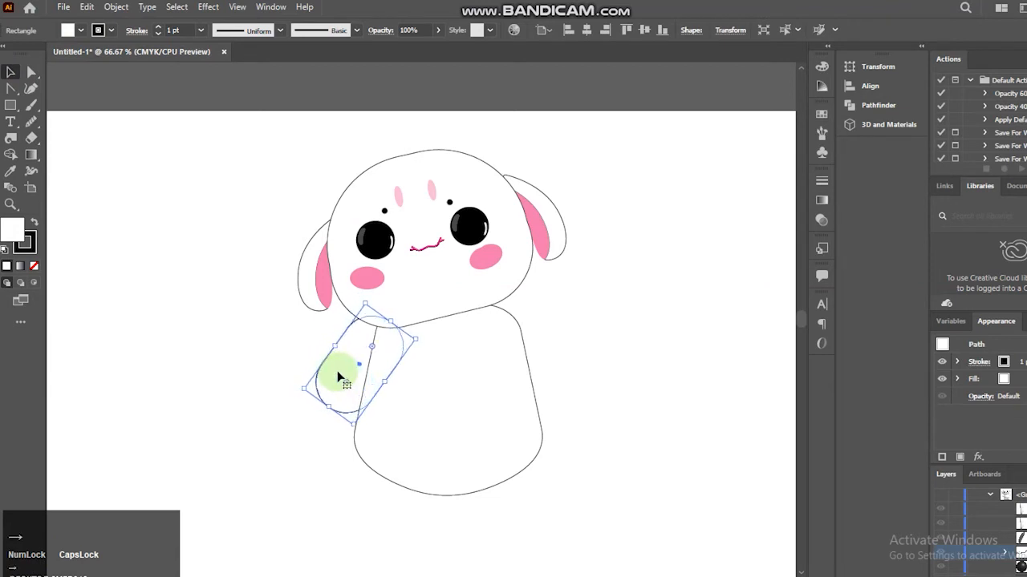
{"action": "left_click_drag", "start_coordinate": [422, 337], "coordinate": [422, 351]}
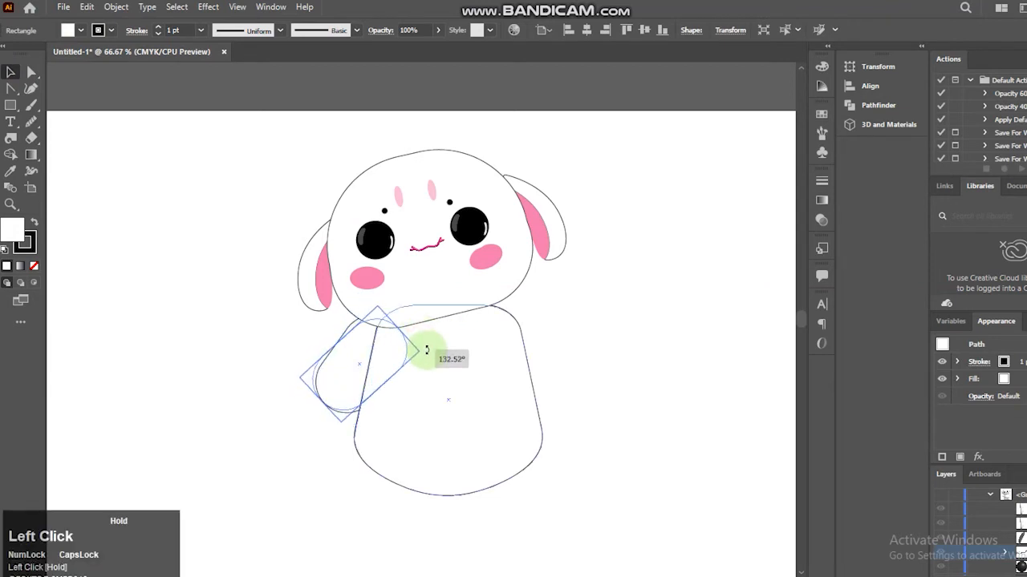
{"action": "left_click", "coordinate": [268, 390]}
Step: Duplicate the arm and place the copy raised at the body's upper right, behind the head and body
{"action": "left_click", "coordinate": [339, 374]}
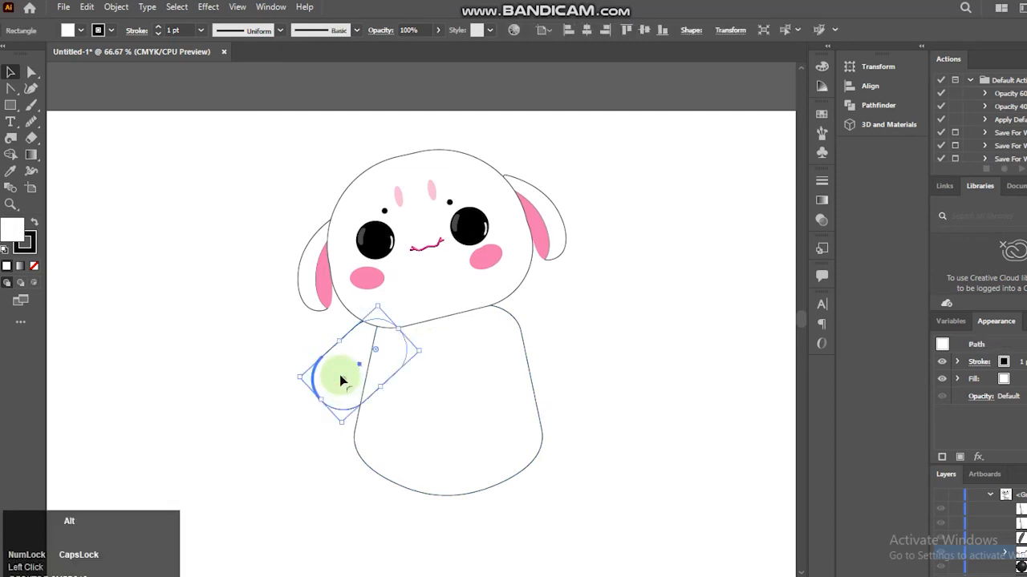
{"action": "left_click_drag", "start_coordinate": [348, 369], "coordinate": [591, 309]}
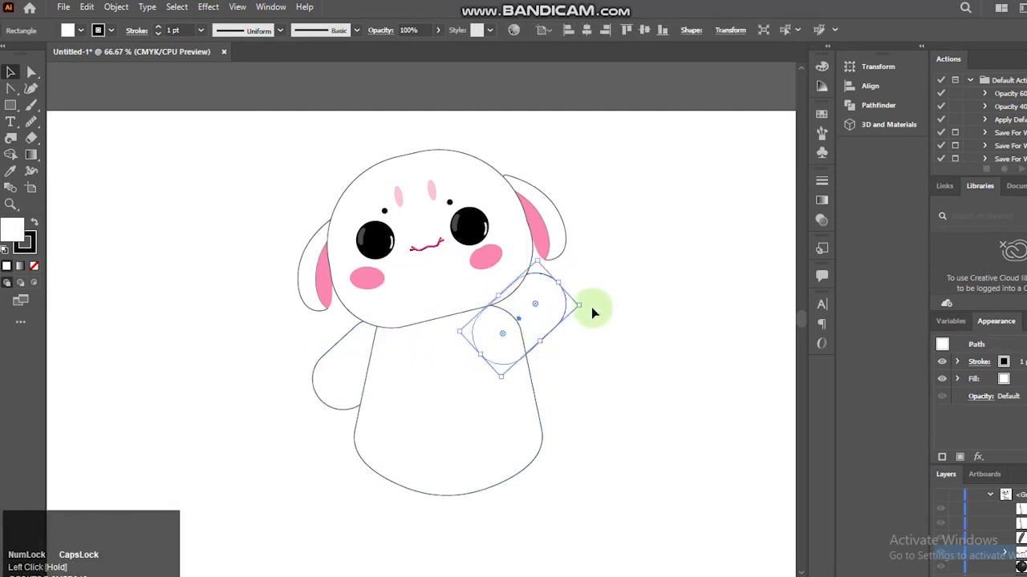
{"action": "key", "text": "Right"}
{"action": "key", "text": "Right"}
{"action": "key", "text": "Right"}
{"action": "key", "text": "Right"}
{"action": "key", "text": "Right"}
{"action": "key", "text": "Right"}
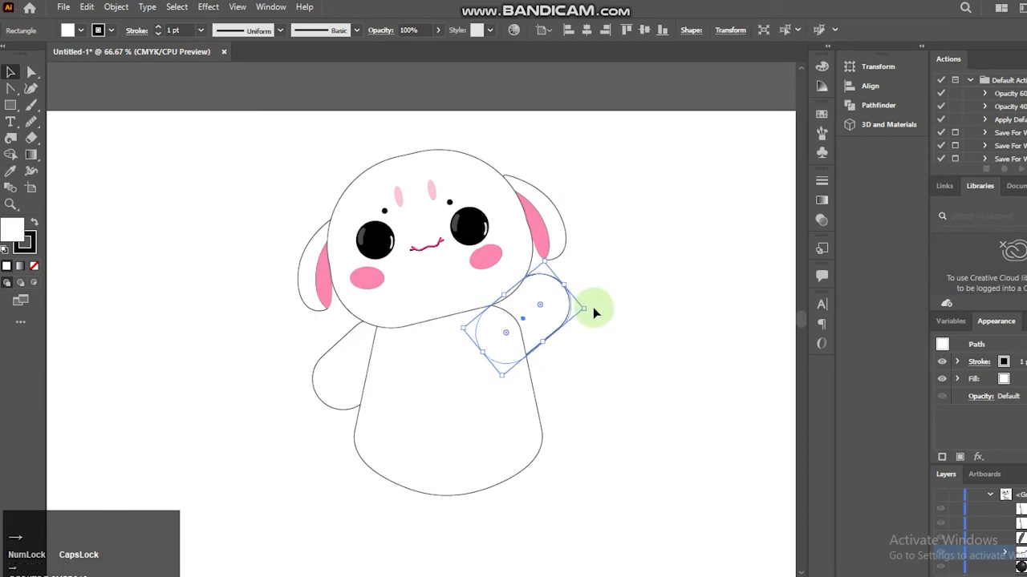
{"action": "key", "text": "Right"}
{"action": "key", "text": "Right"}
{"action": "key", "text": "Right"}
{"action": "key", "text": "Right"}
{"action": "left_click", "coordinate": [666, 349]}
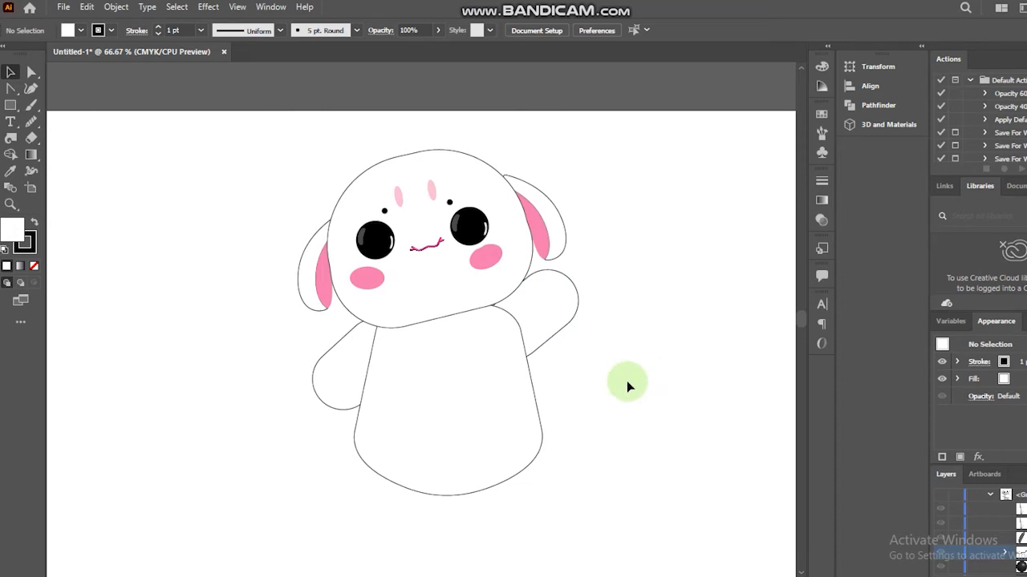
Step: Draw a tall white rectangle for a leg beside the body and bulge its bottom and side edges slightly outward
{"action": "left_click", "coordinate": [10, 107]}
{"action": "left_click_drag", "start_coordinate": [241, 357], "coordinate": [275, 472]}
{"action": "left_click", "coordinate": [12, 91]}
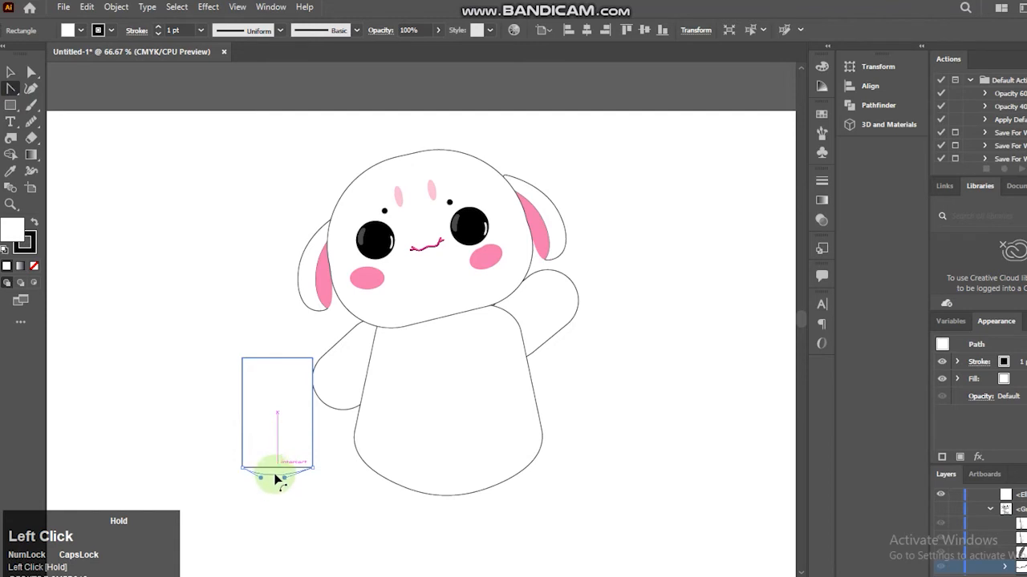
{"action": "left_click_drag", "start_coordinate": [276, 474], "coordinate": [276, 475]}
{"action": "left_click_drag", "start_coordinate": [242, 419], "coordinate": [236, 418]}
Step: Place the leg under the body's lower left, send it behind the body, and nudge it flush with the body's left edge
{"action": "left_click_drag", "start_coordinate": [319, 417], "coordinate": [390, 474]}
{"action": "key", "text": "ctrl+shift+bracketleft"}
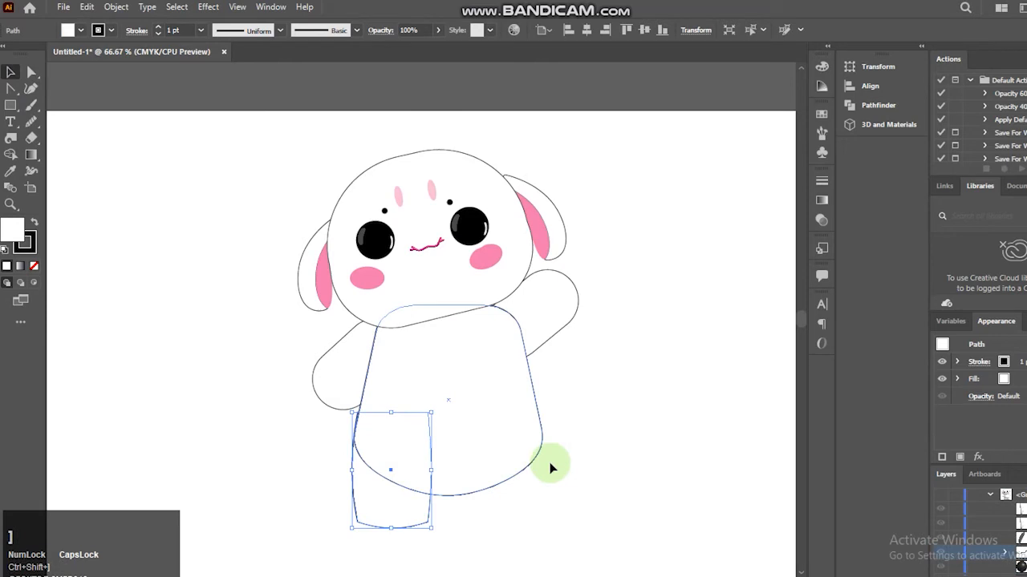
{"action": "left_click", "coordinate": [596, 447]}
{"action": "left_click", "coordinate": [427, 520]}
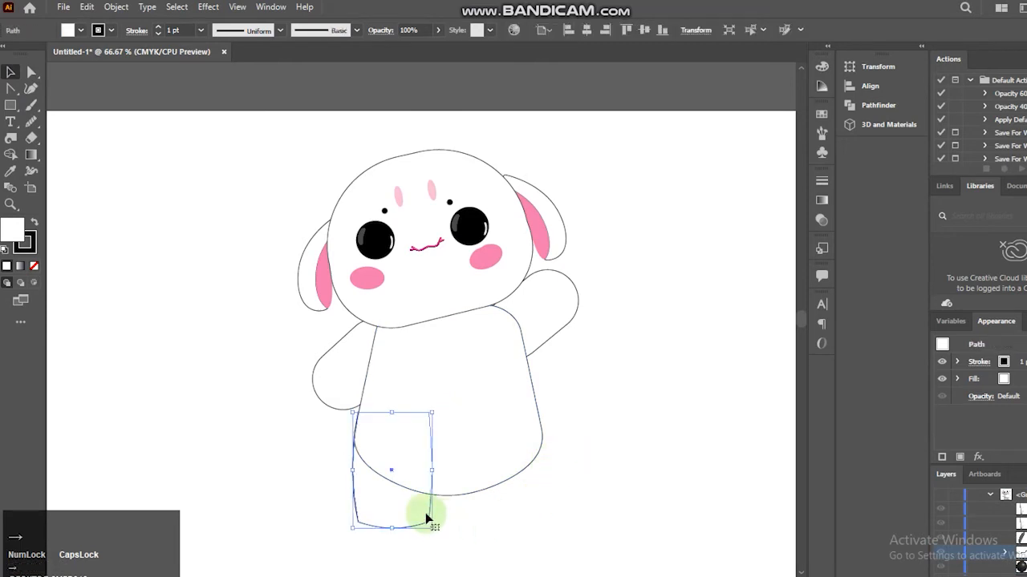
{"action": "left_click", "coordinate": [529, 519]}
{"action": "left_click", "coordinate": [391, 527]}
{"action": "left_click", "coordinate": [619, 512]}
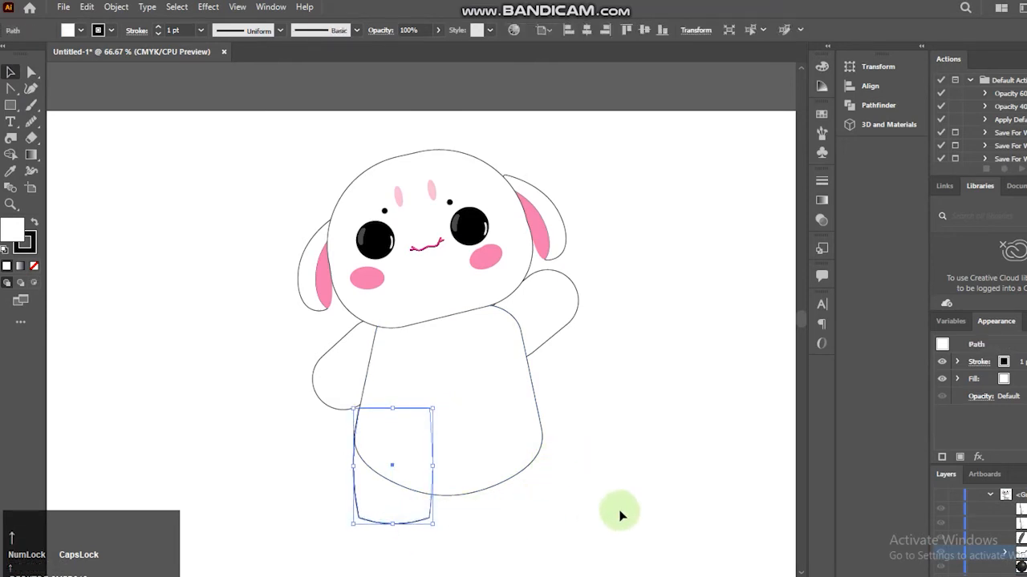
{"action": "left_click", "coordinate": [427, 519]}
Step: Create a copy of the leg reflected across the vertical axis
{"action": "right_click", "coordinate": [476, 510]}
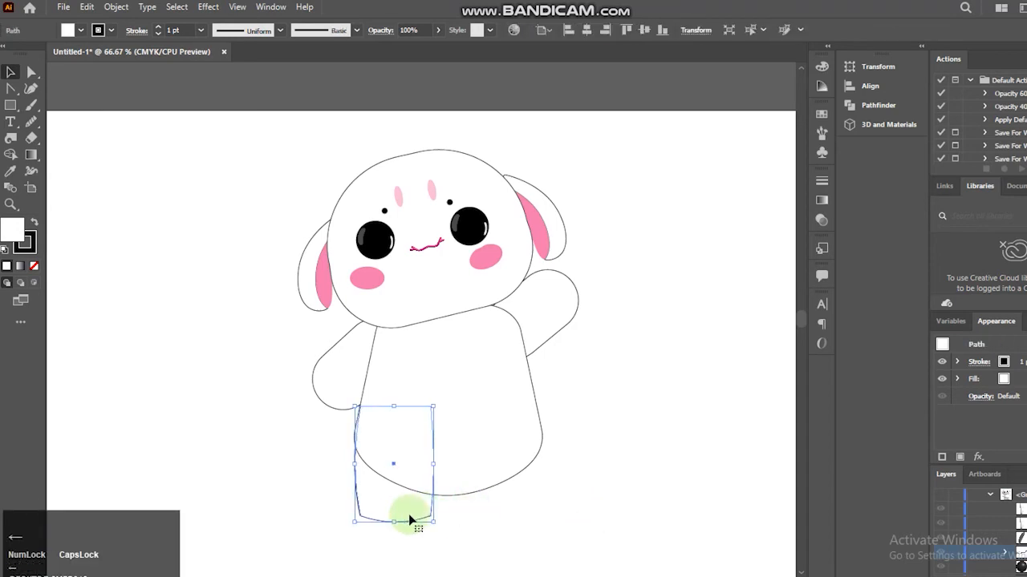
{"action": "mouse_move", "coordinate": [533, 430]}
{"action": "left_click", "coordinate": [620, 479]}
{"action": "left_click", "coordinate": [737, 415]}
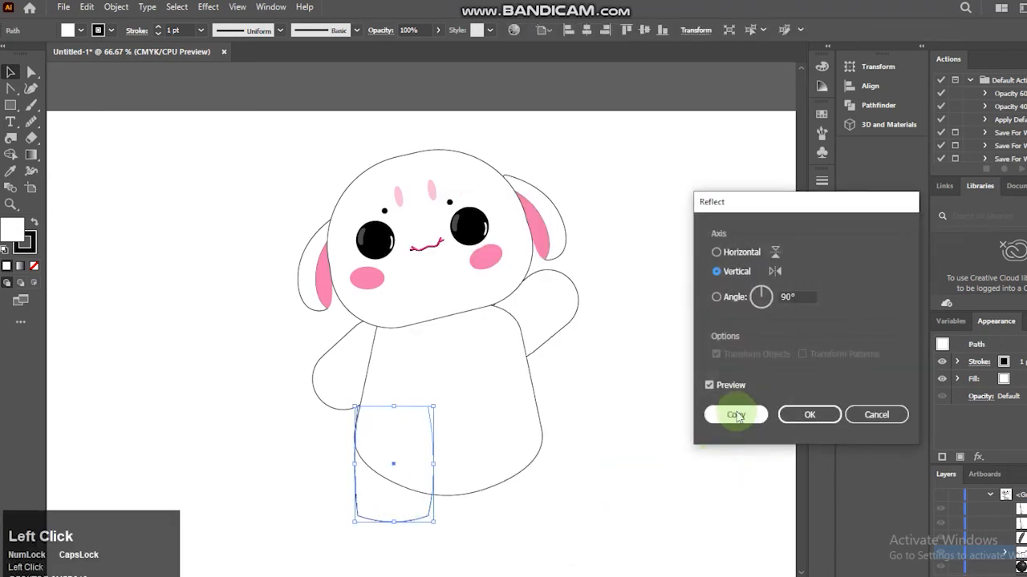
{"action": "left_click_drag", "start_coordinate": [390, 474], "coordinate": [499, 464]}
{"action": "key", "text": "ctrl+z"}
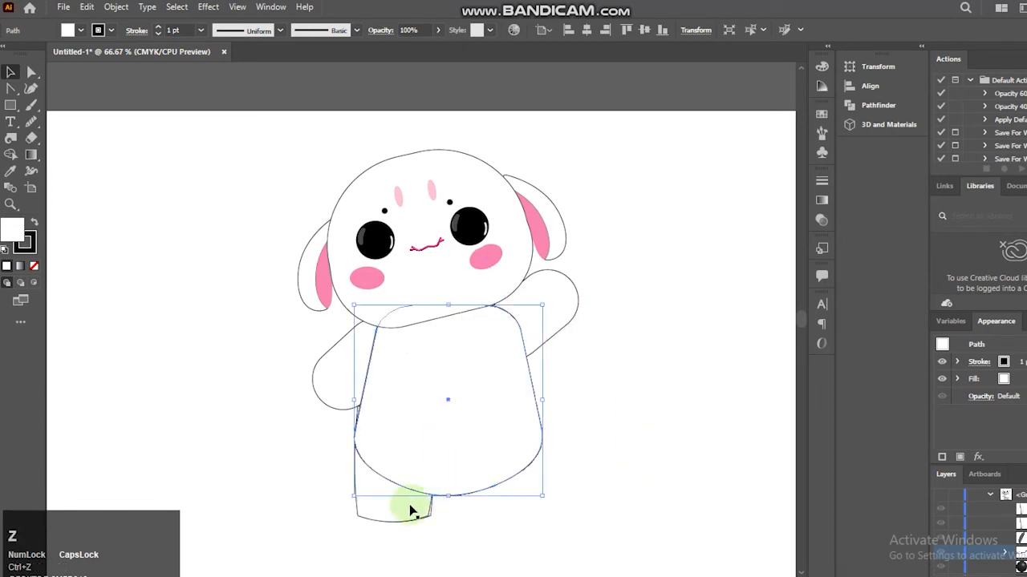
{"action": "left_click", "coordinate": [408, 517]}
{"action": "left_click_drag", "start_coordinate": [393, 461], "coordinate": [499, 462]}
{"action": "key", "text": "ctrl+z"}
Step: Move the reflected leg copy across to the body's lower right
{"action": "left_click", "coordinate": [409, 516]}
{"action": "left_click_drag", "start_coordinate": [409, 514], "coordinate": [520, 520]}
{"action": "left_click", "coordinate": [572, 500]}
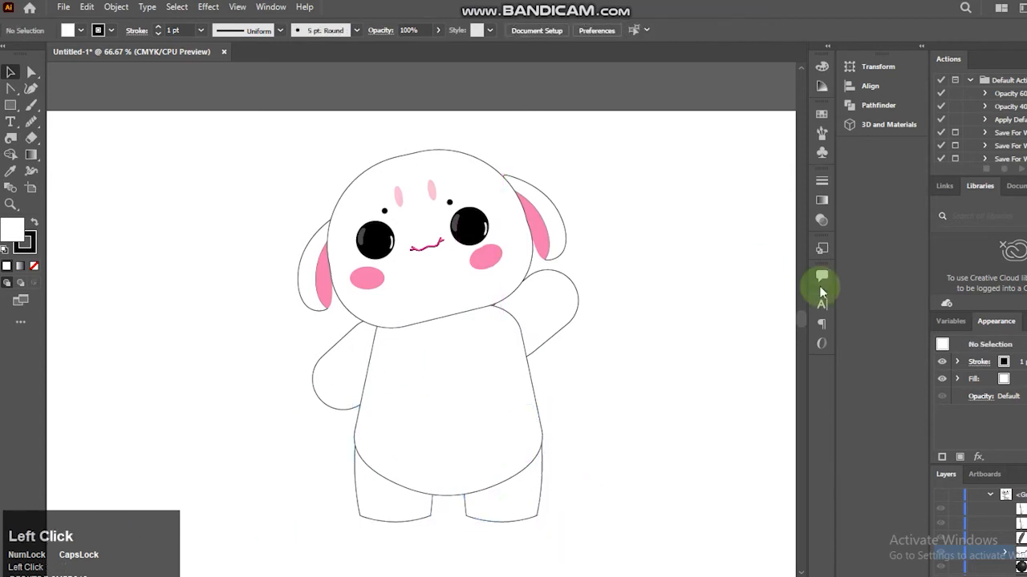
Step: Select the head, body, arms and legs together and remove their black outlines
{"action": "left_click", "coordinate": [553, 339]}
{"action": "left_click_drag", "start_coordinate": [291, 372], "coordinate": [568, 509]}
{"action": "left_click_drag", "start_coordinate": [268, 365], "coordinate": [620, 515]}
{"action": "left_click_drag", "start_coordinate": [622, 317], "coordinate": [331, 531]}
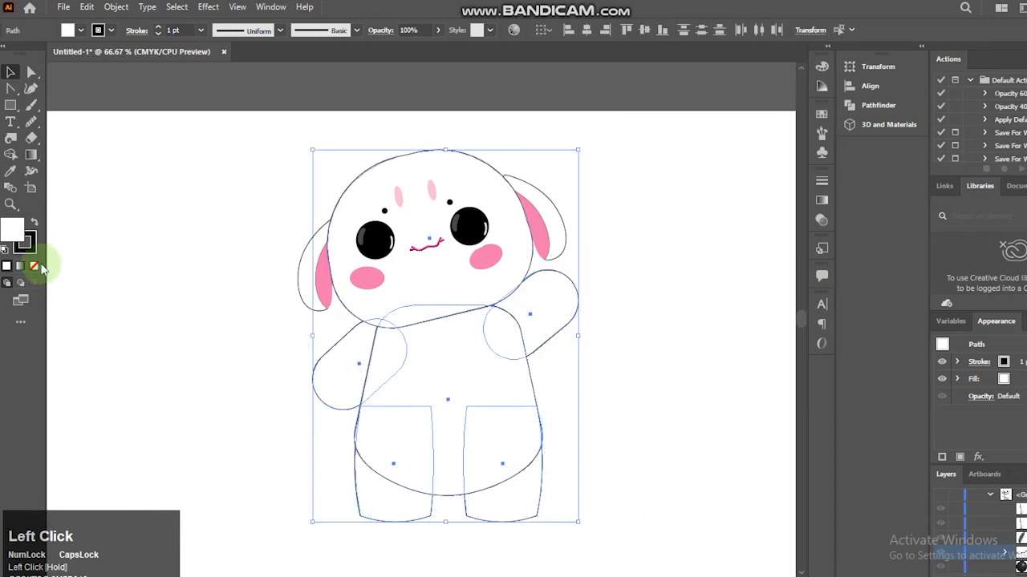
{"action": "left_click", "coordinate": [31, 248]}
{"action": "left_click", "coordinate": [34, 267]}
{"action": "left_click", "coordinate": [216, 335]}
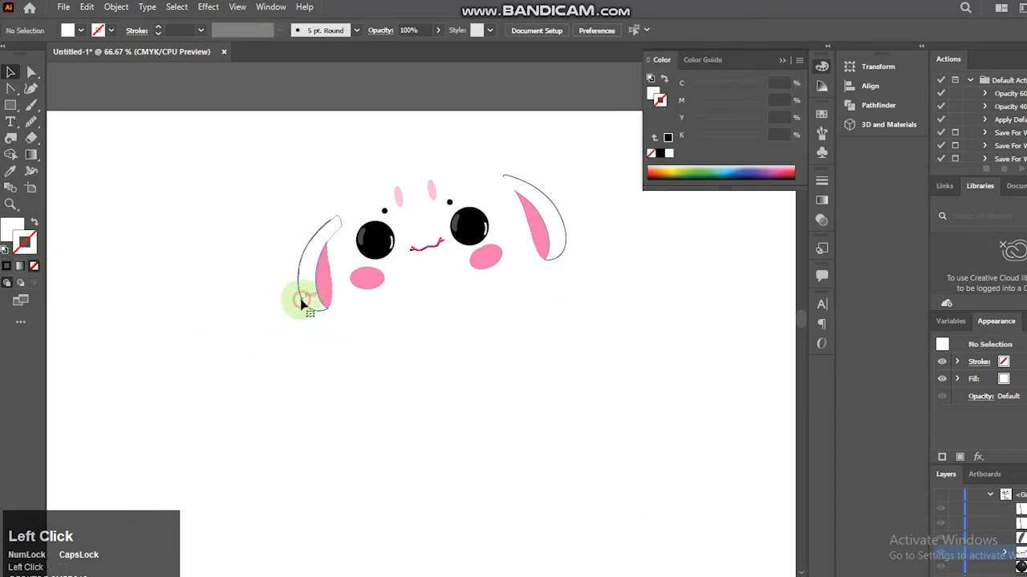
Step: Remove the black outlines from both outer ear shapes
{"action": "left_click", "coordinate": [300, 298]}
{"action": "left_click", "coordinate": [552, 205]}
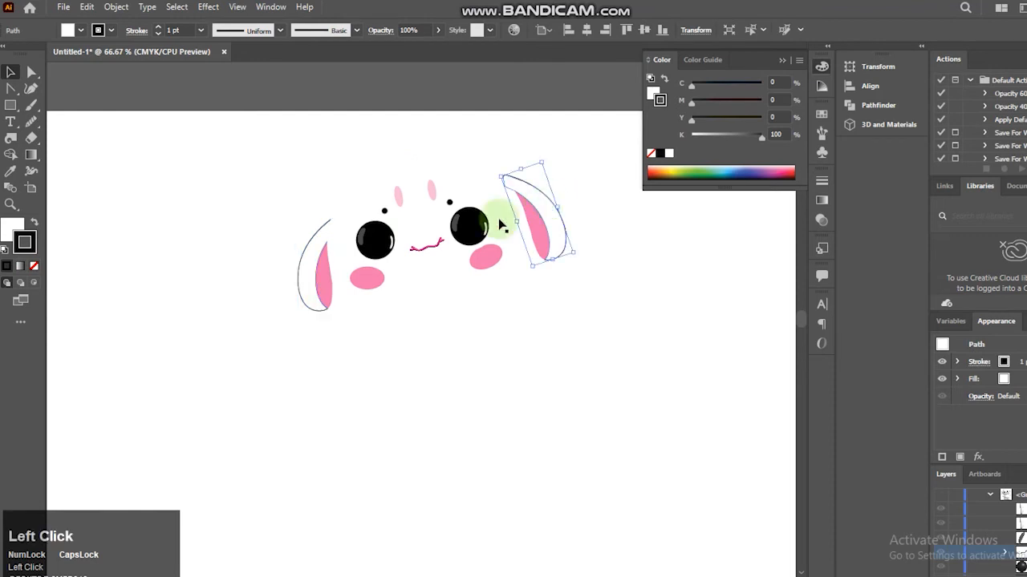
{"action": "left_click", "coordinate": [34, 267]}
{"action": "left_click", "coordinate": [315, 275]}
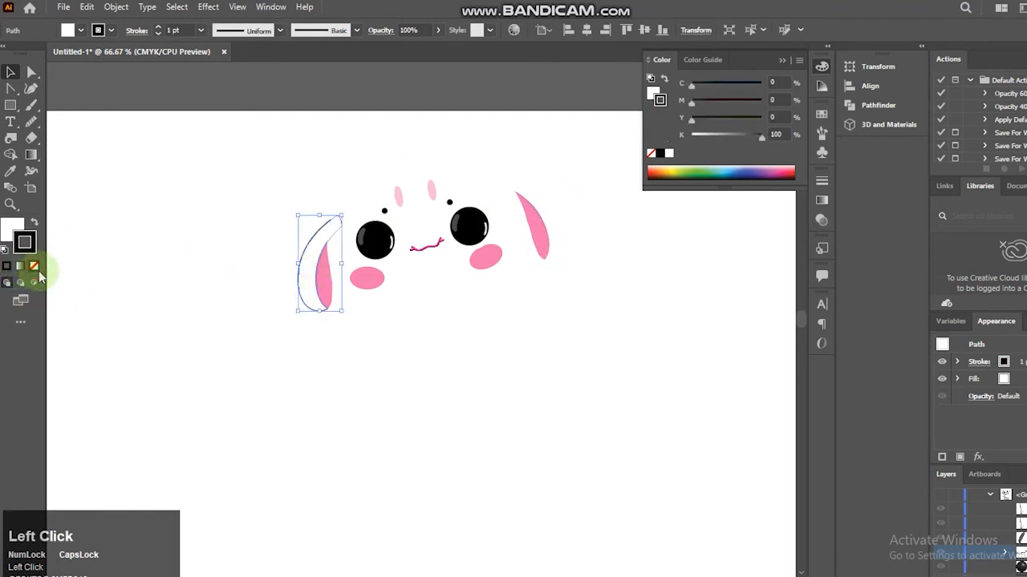
{"action": "left_click", "coordinate": [33, 268]}
{"action": "left_click", "coordinate": [100, 327]}
{"action": "left_click_drag", "start_coordinate": [286, 138], "coordinate": [574, 503]}
{"action": "left_click", "coordinate": [542, 346]}
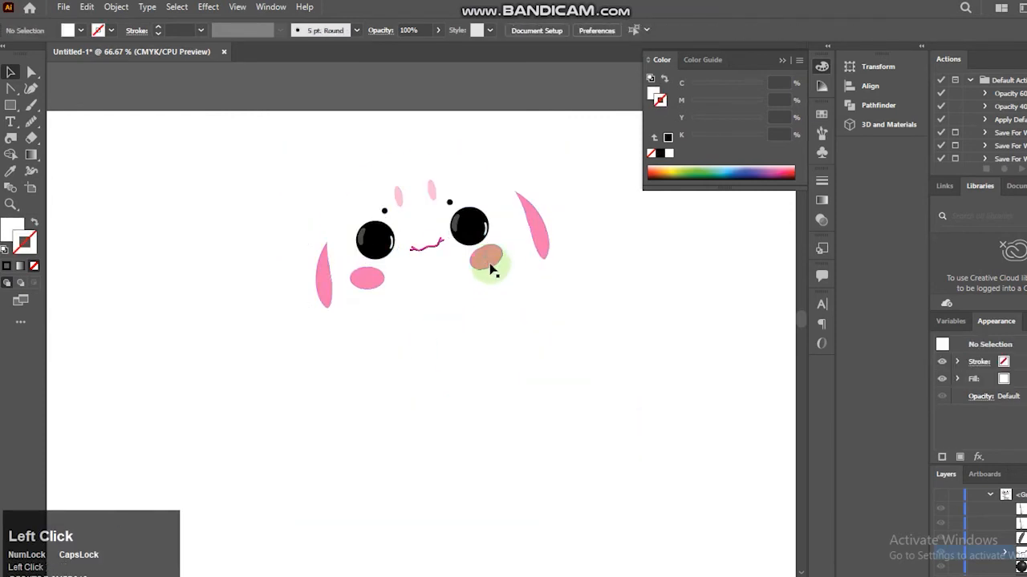
Step: Shorten the body and both legs together by squashing them vertically from their lower edge
{"action": "left_click", "coordinate": [491, 269]}
{"action": "left_click_drag", "start_coordinate": [219, 143], "coordinate": [672, 553]}
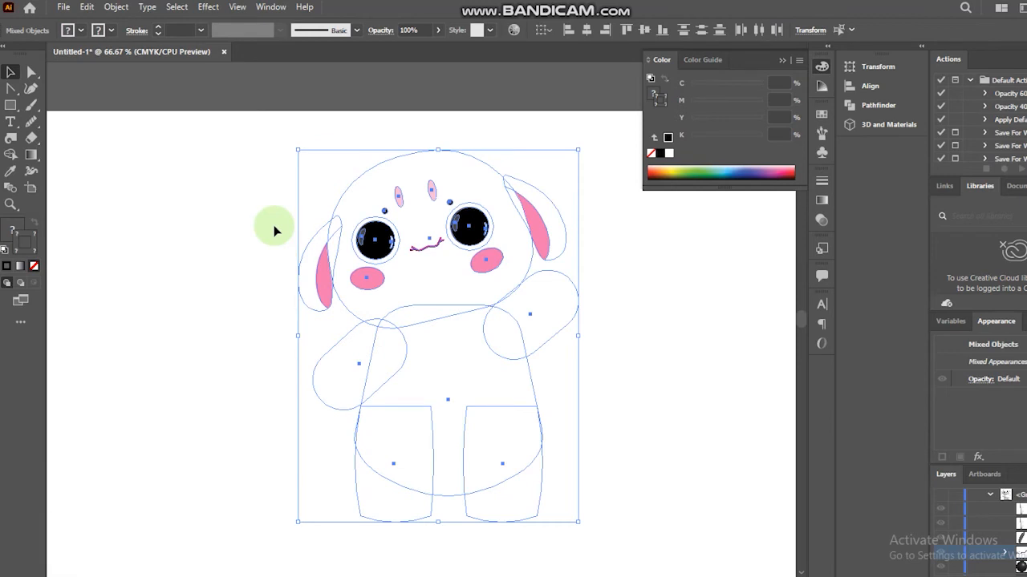
{"action": "left_click", "coordinate": [648, 438]}
{"action": "left_click_drag", "start_coordinate": [654, 404], "coordinate": [381, 504]}
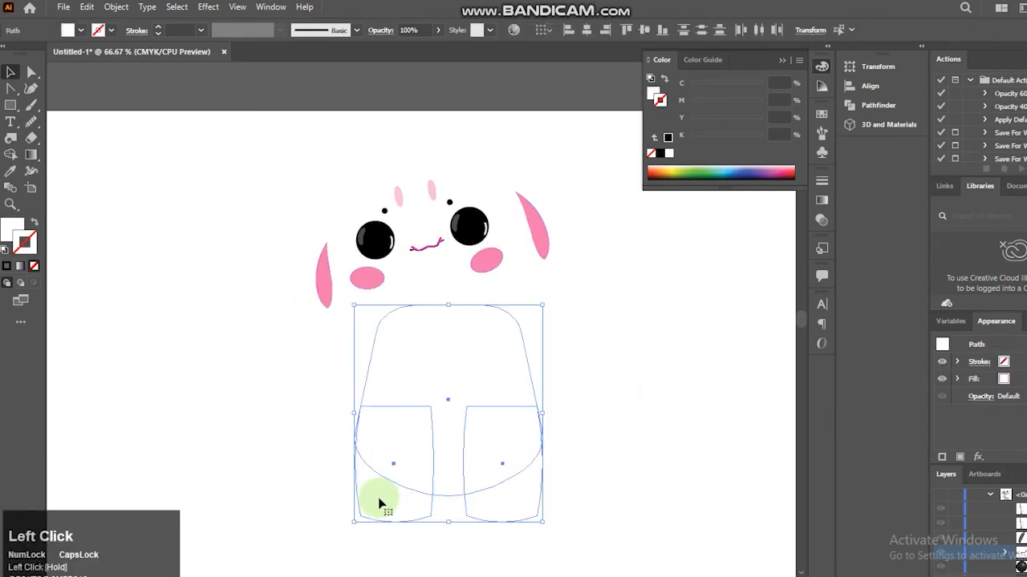
{"action": "left_click_drag", "start_coordinate": [448, 522], "coordinate": [451, 481]}
{"action": "left_click", "coordinate": [591, 423]}
Step: Apply the Inflate 3D effect to the head, body, arms and legs
{"action": "left_click_drag", "start_coordinate": [199, 139], "coordinate": [585, 510]}
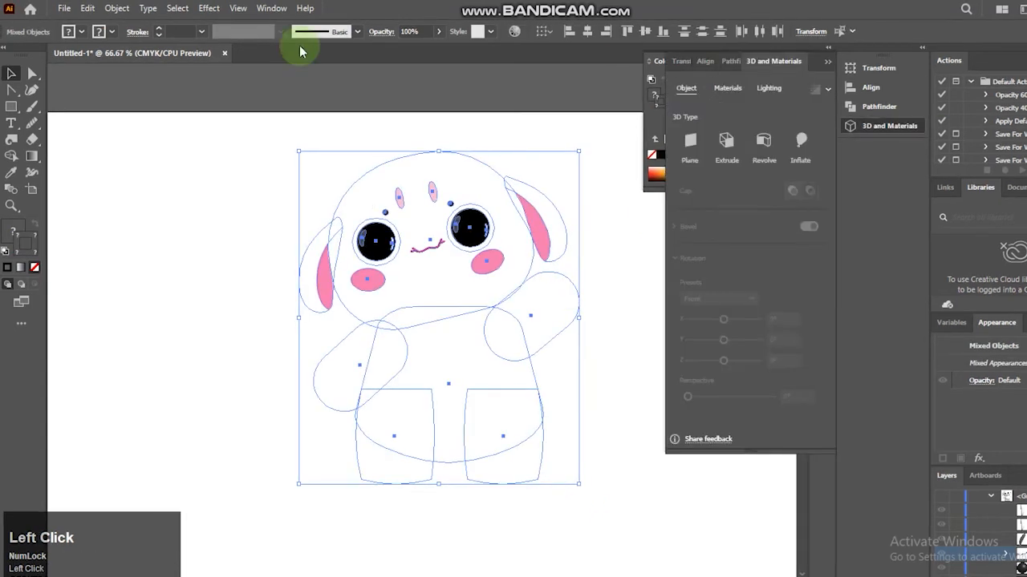
{"action": "left_click", "coordinate": [800, 143]}
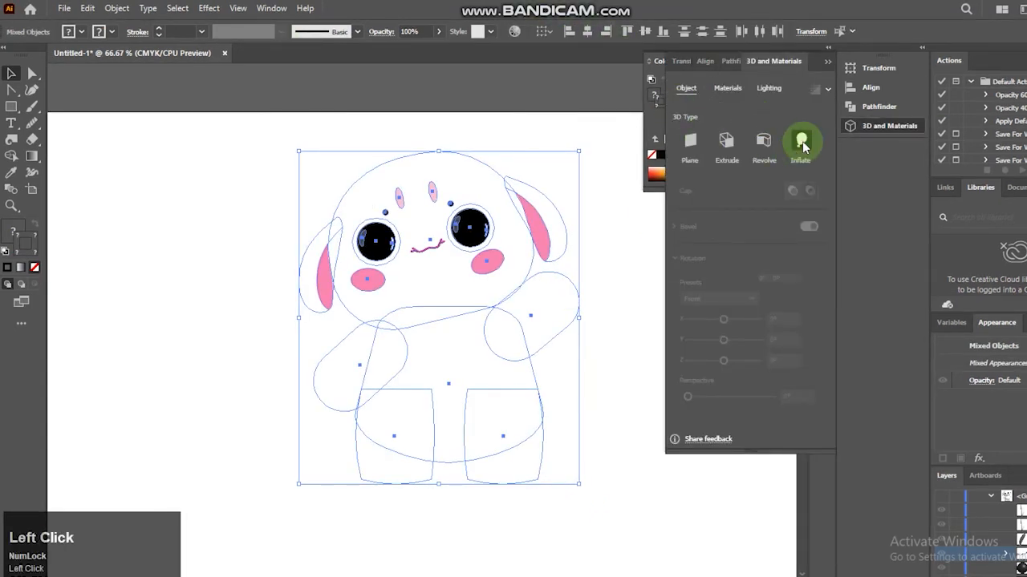
{"action": "left_click", "coordinate": [957, 420]}
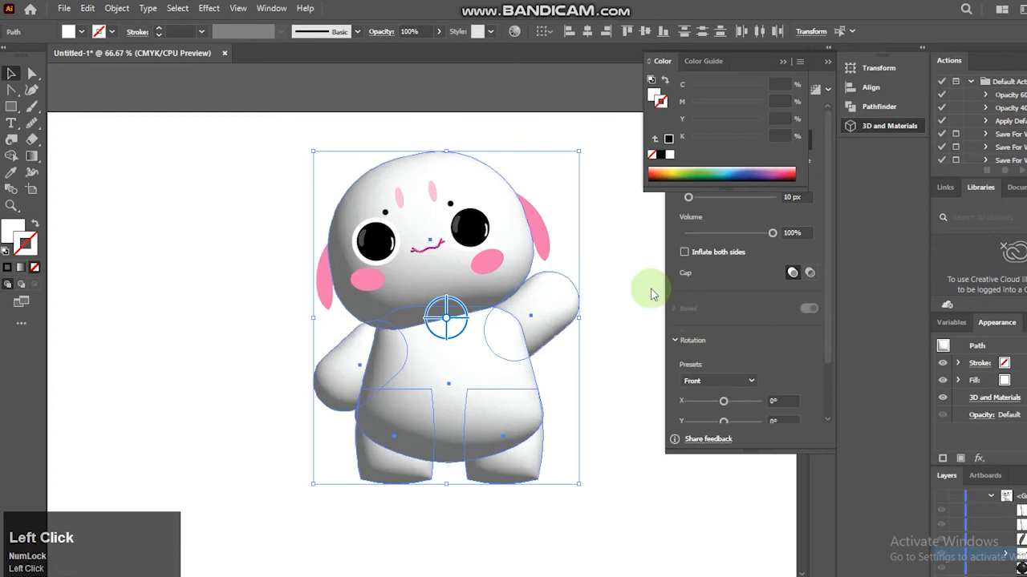
{"action": "left_click", "coordinate": [623, 280]}
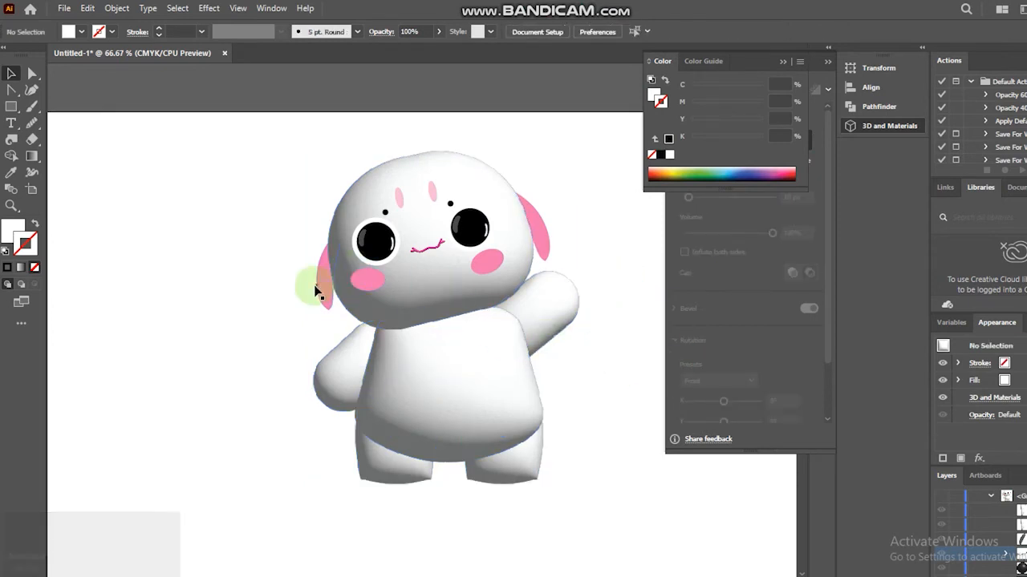
Step: Apply the Inflate 3D effect to the outer shape and pink inner shape of the ear on the head's right side
{"action": "left_click_drag", "start_coordinate": [289, 279], "coordinate": [313, 298]}
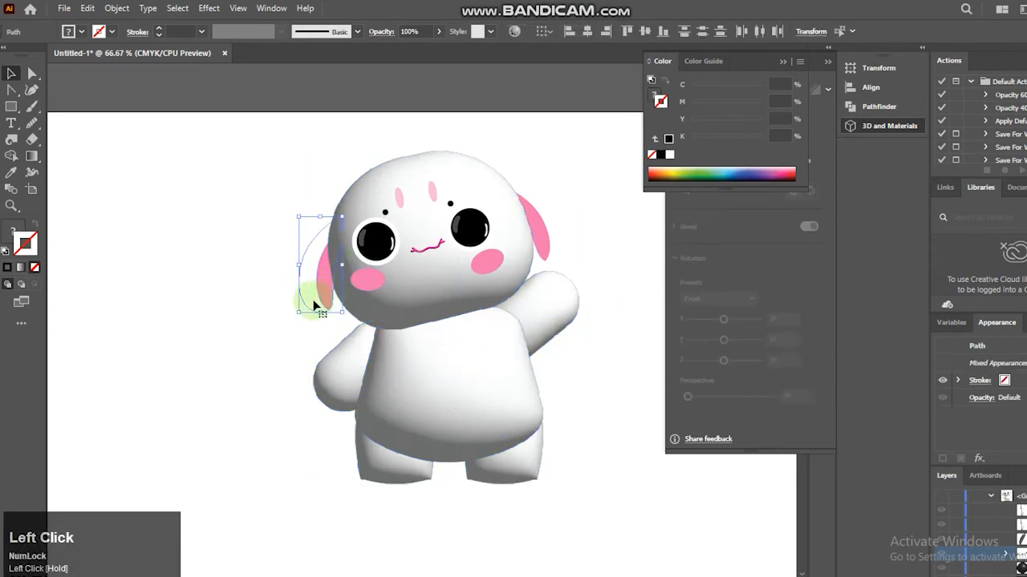
{"action": "key", "text": "Caps_Lock"}
{"action": "left_click", "coordinate": [584, 211]}
{"action": "left_click", "coordinate": [317, 263]}
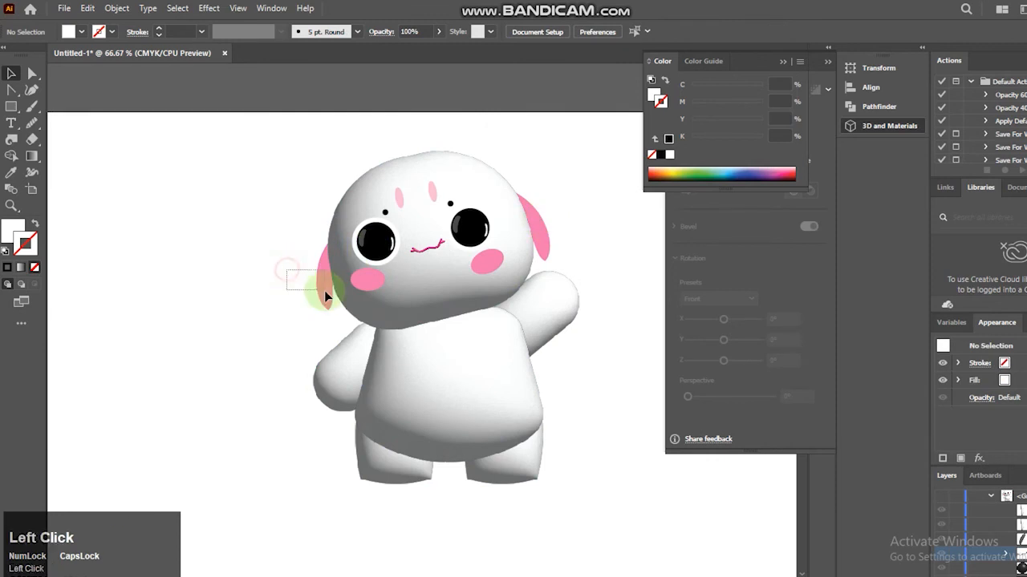
{"action": "left_click", "coordinate": [555, 227]}
{"action": "key", "text": "Caps_Lock"}
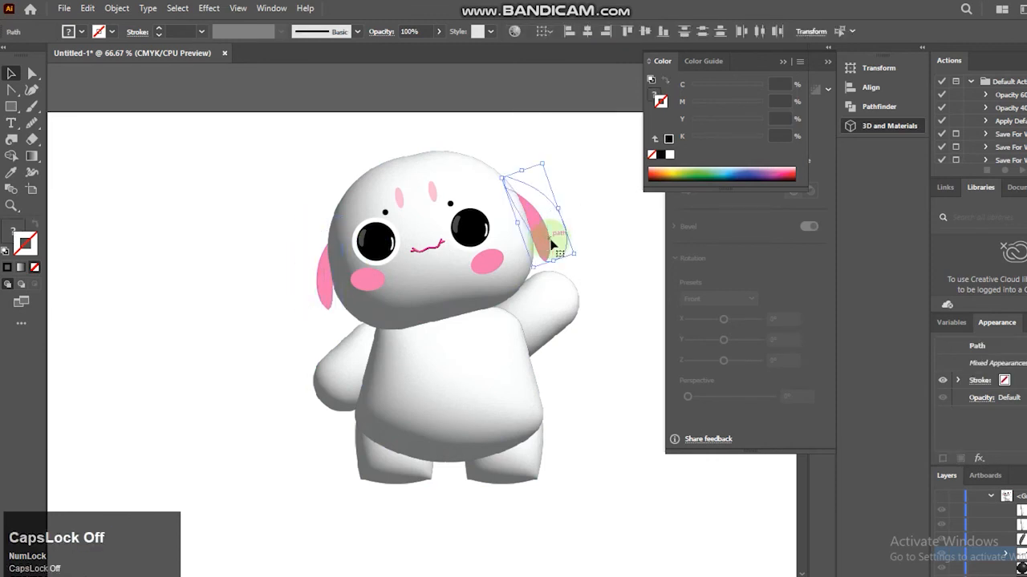
{"action": "left_click", "coordinate": [882, 132]}
{"action": "left_click", "coordinate": [802, 145]}
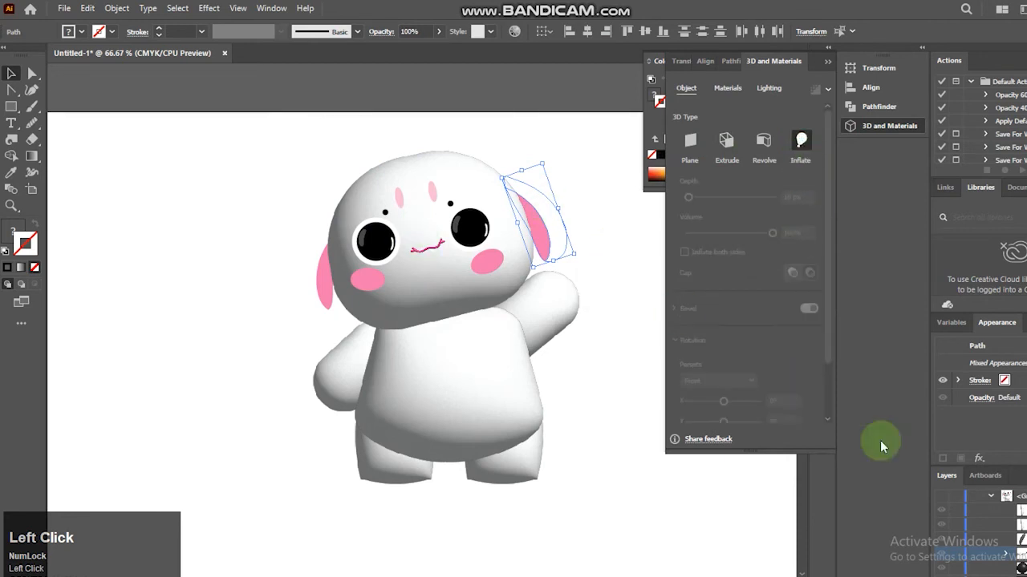
{"action": "left_click", "coordinate": [422, 279]}
Step: Inflate the outer and pink inner shapes of the ear on the head's left side in 3D
{"action": "left_click_drag", "start_coordinate": [284, 272], "coordinate": [411, 318]}
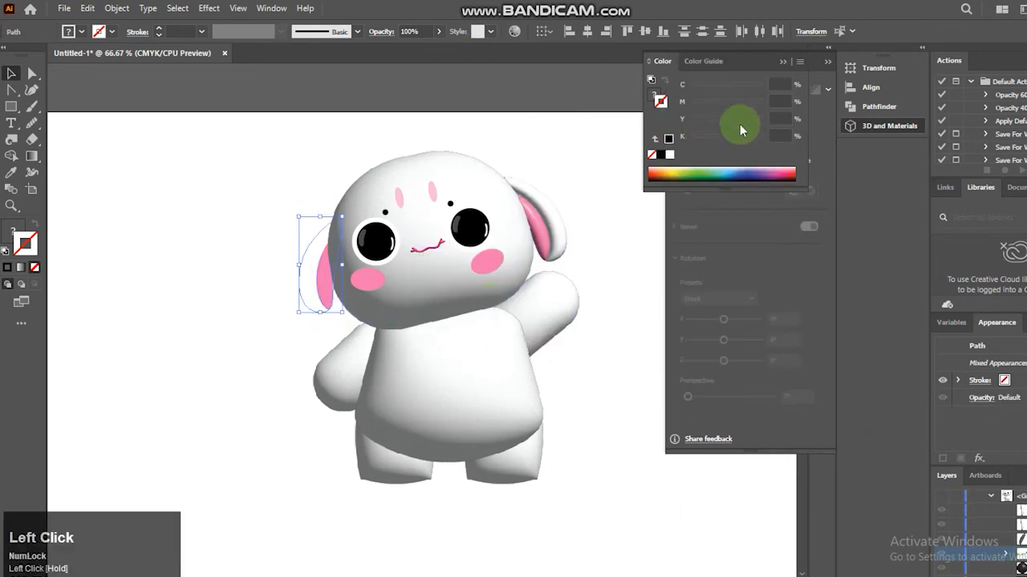
{"action": "left_click", "coordinate": [817, 214]}
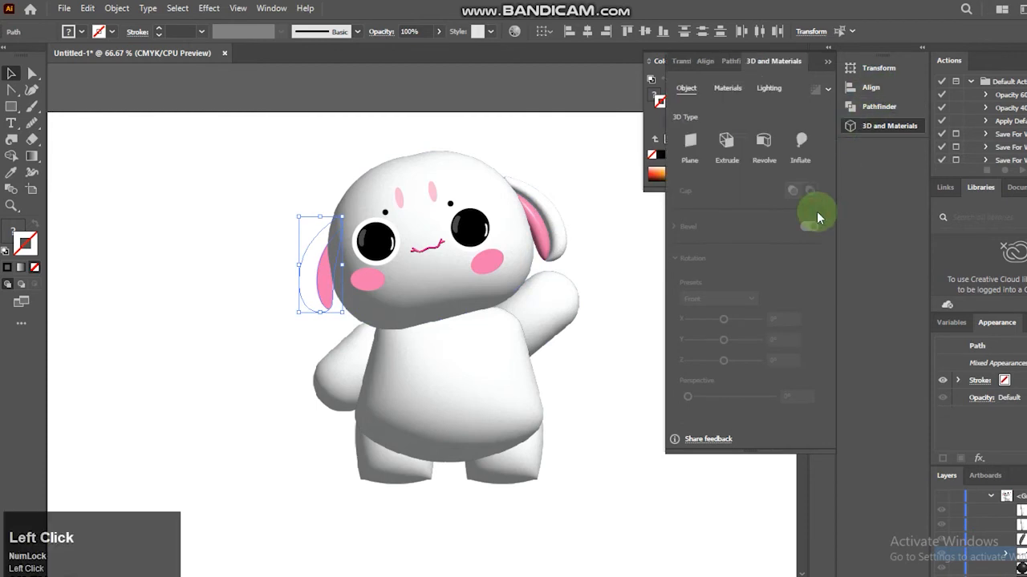
{"action": "left_click", "coordinate": [802, 146]}
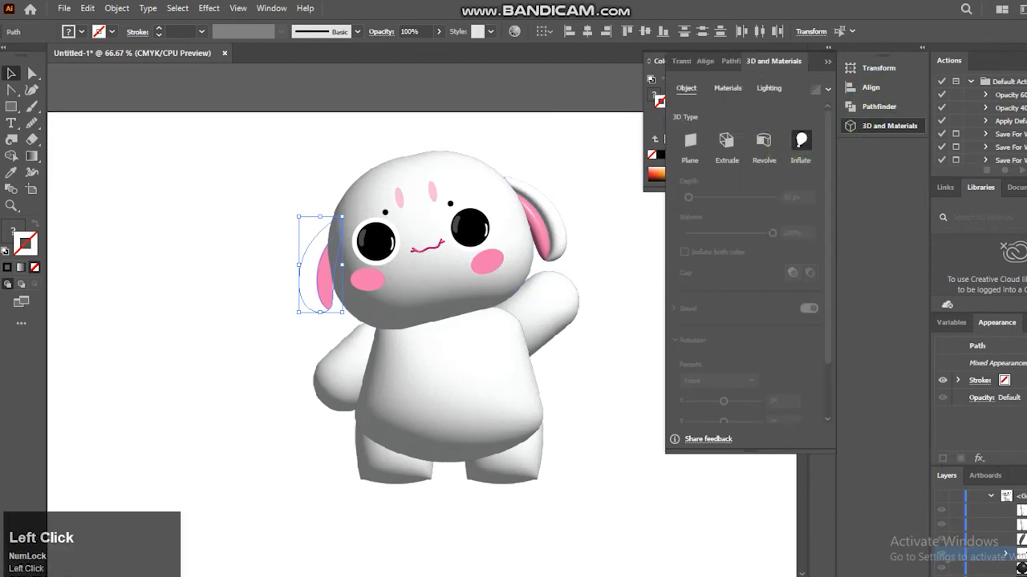
{"action": "left_click", "coordinate": [620, 464]}
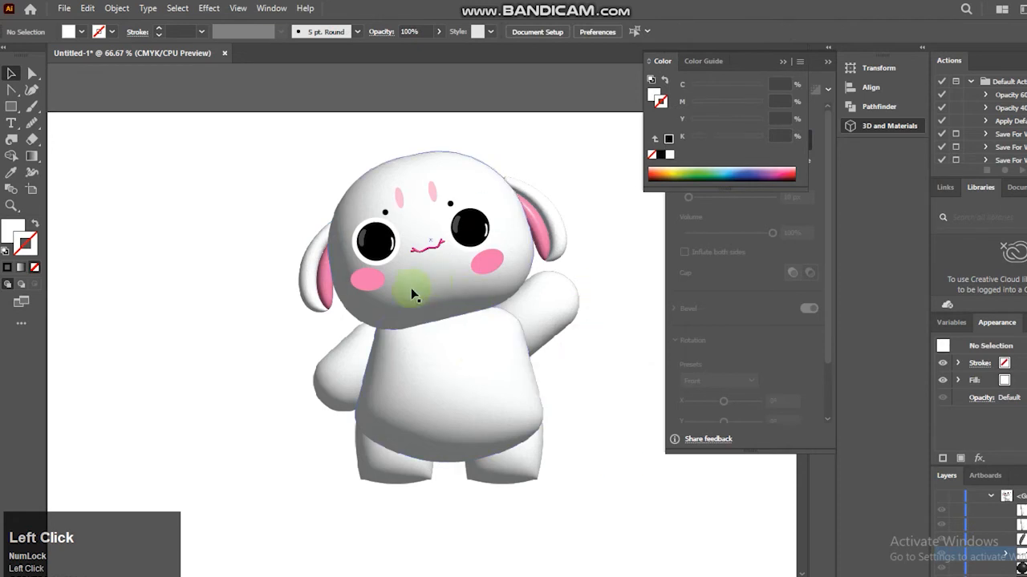
Step: Select both eyes with their white rings, black circles and highlights, and apply the Inflate 3D effect to them
{"action": "left_click", "coordinate": [11, 207]}
{"action": "left_click_drag", "start_coordinate": [292, 152], "coordinate": [567, 372]}
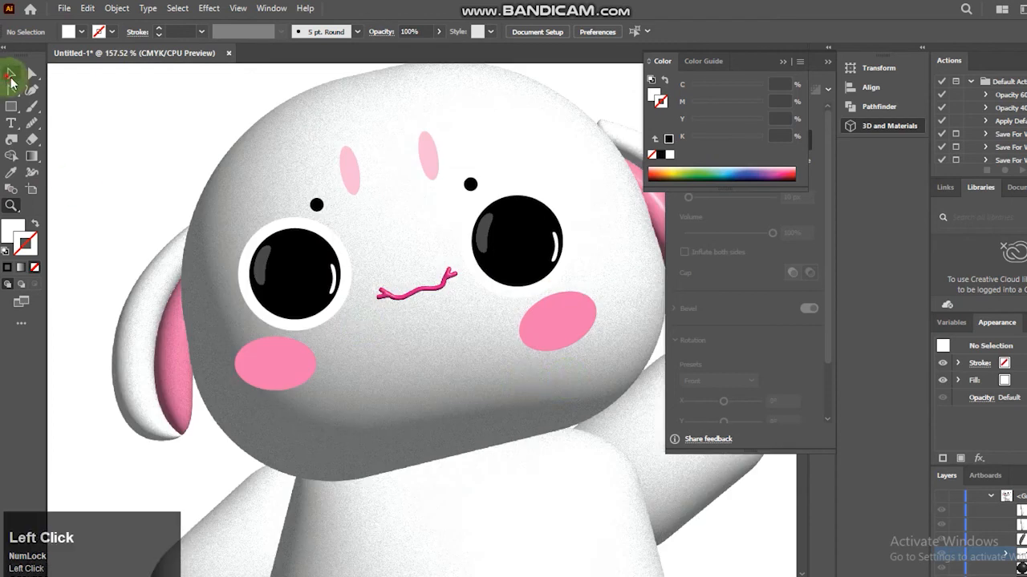
{"action": "left_click", "coordinate": [11, 78]}
{"action": "left_click", "coordinate": [265, 265]}
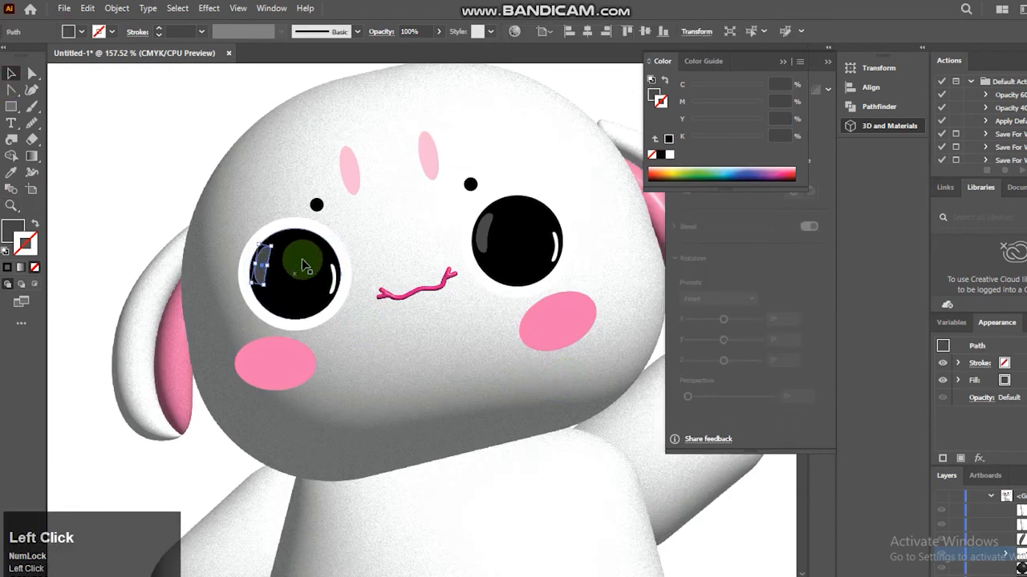
{"action": "left_click", "coordinate": [305, 268], "text": "shift"}
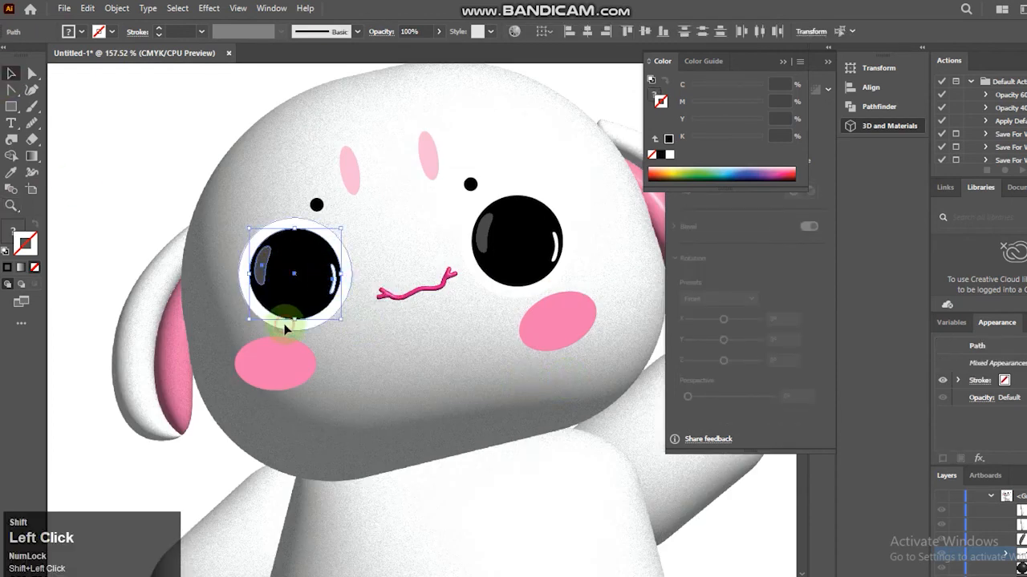
{"action": "left_click", "coordinate": [480, 239], "text": "shift"}
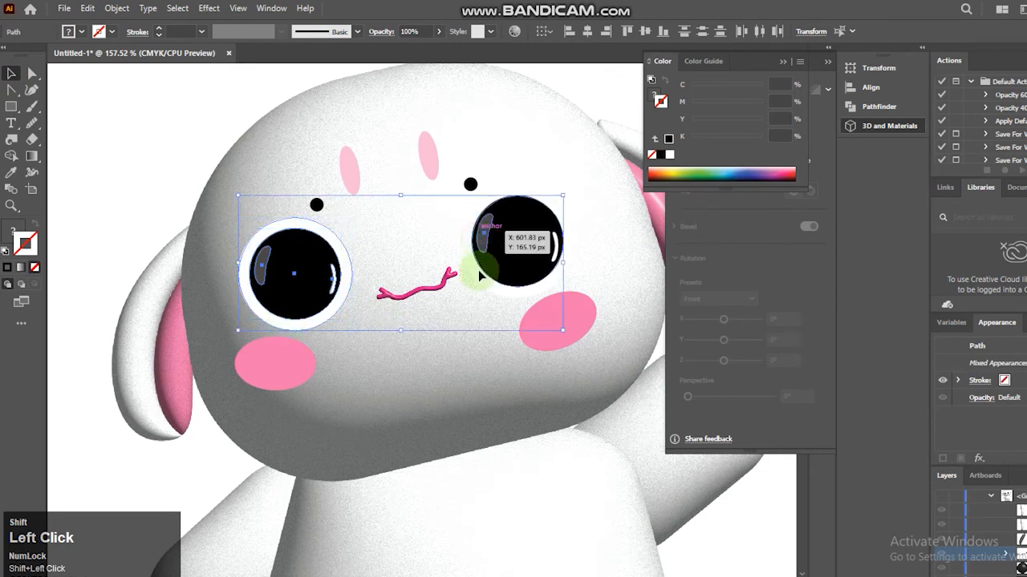
{"action": "left_click", "coordinate": [479, 272], "text": "shift"}
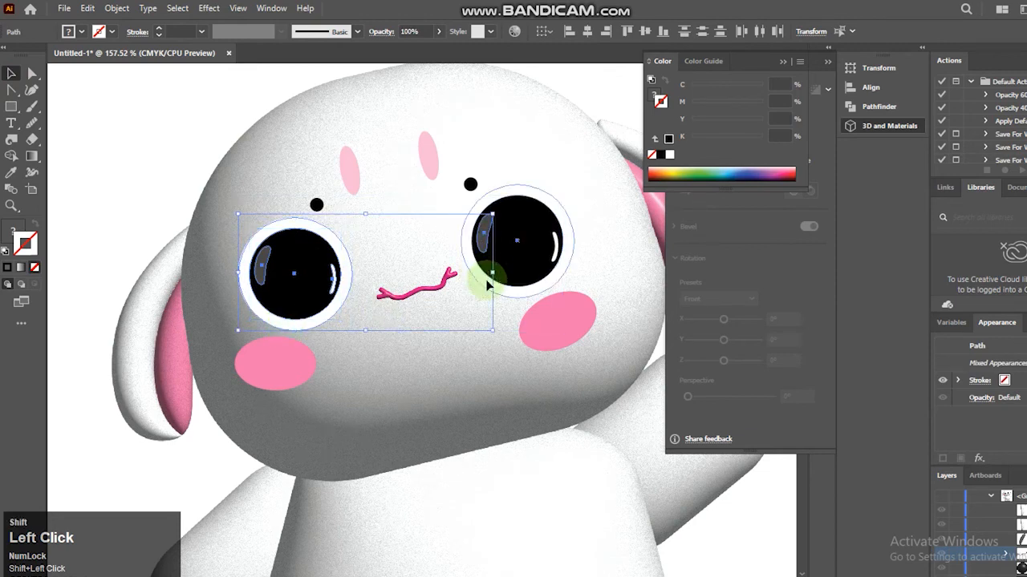
{"action": "left_click", "coordinate": [499, 266], "text": "shift"}
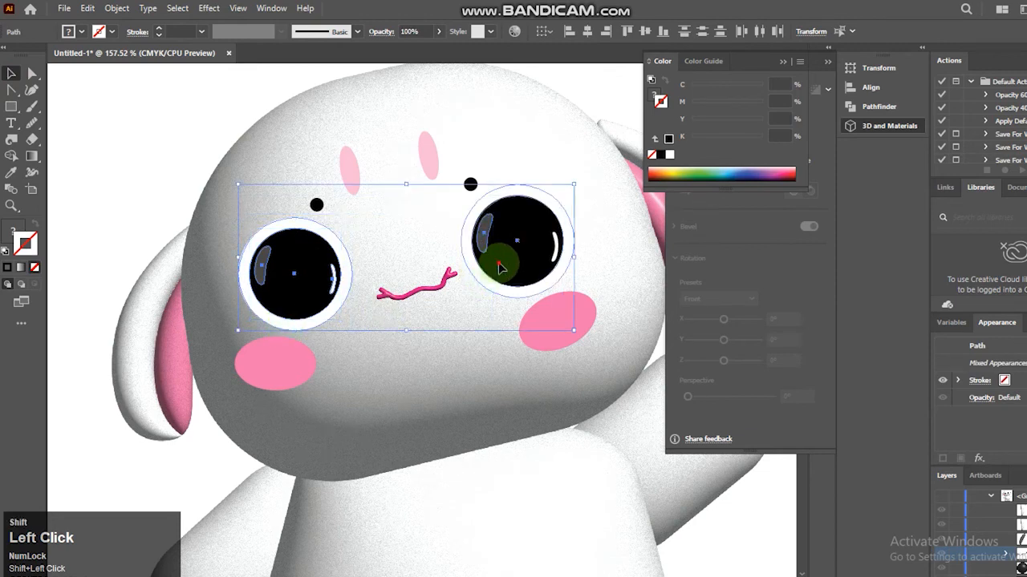
{"action": "left_click", "coordinate": [557, 247], "text": "shift"}
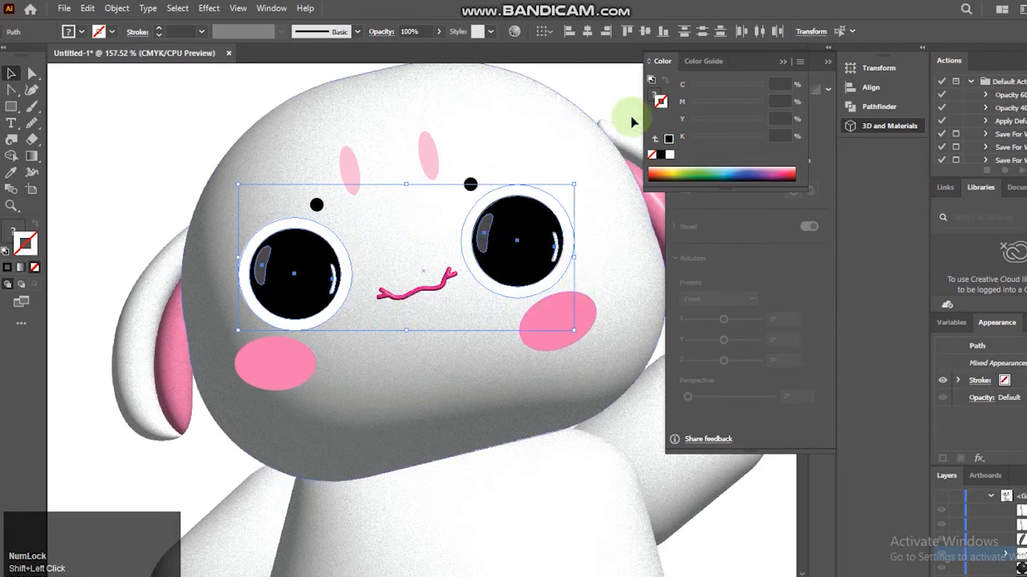
{"action": "left_click", "coordinate": [822, 186]}
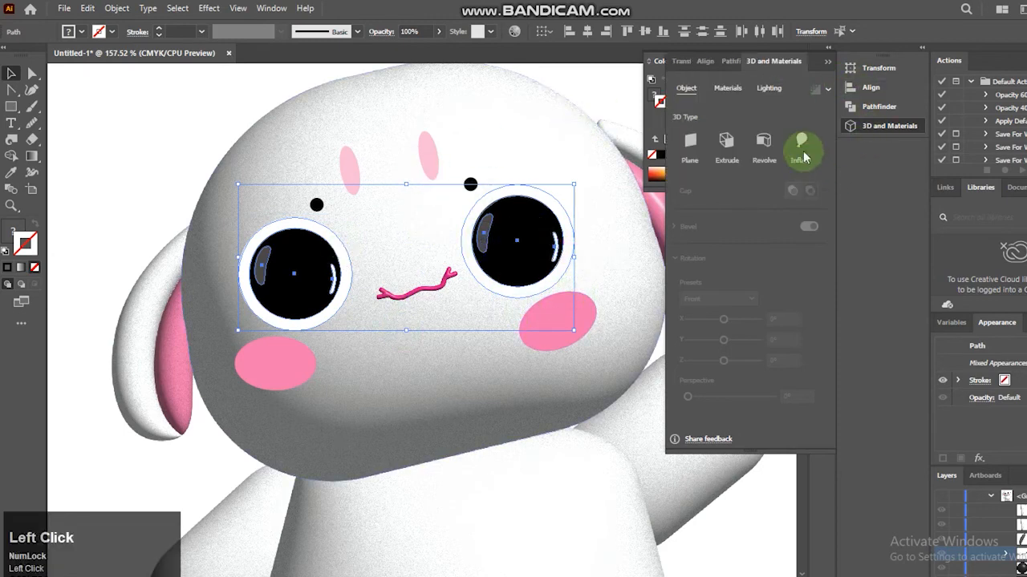
{"action": "left_click", "coordinate": [802, 146]}
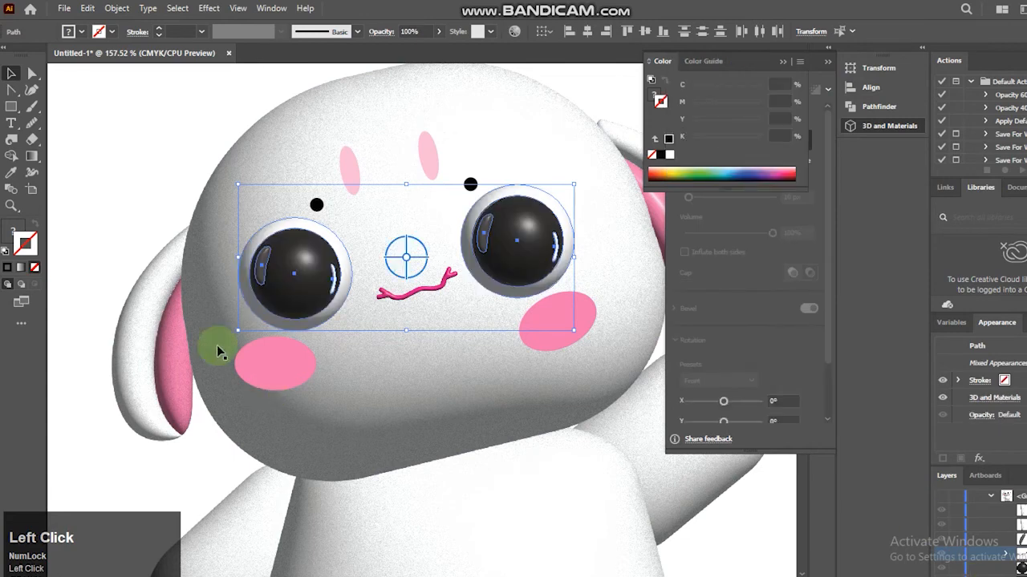
{"action": "left_click", "coordinate": [161, 150]}
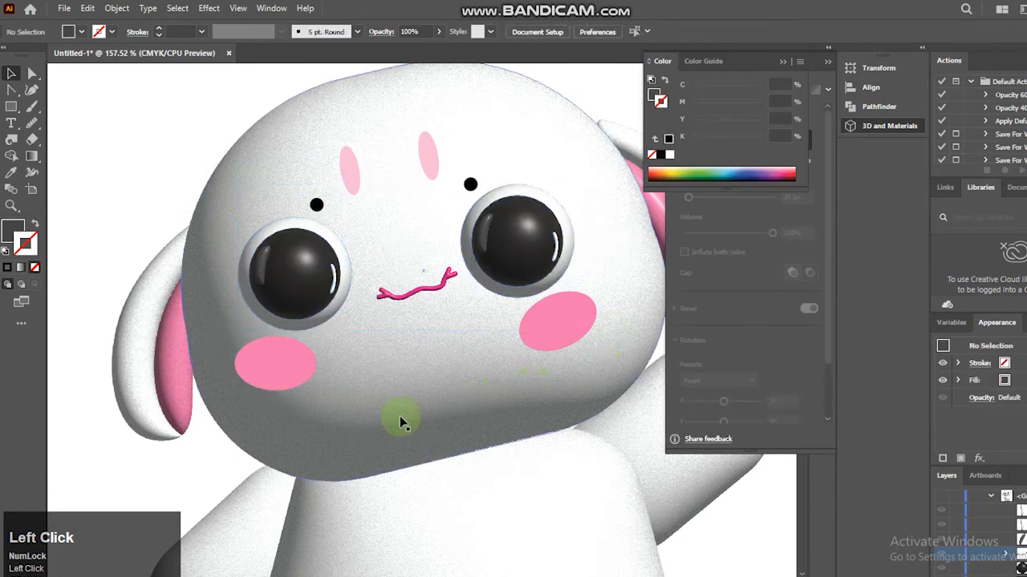
Step: Select both pink cheeks, the two black brow dots and the two pink forehead ovals, and inflate them in 3D
{"action": "left_click", "coordinate": [281, 360]}
{"action": "left_click", "coordinate": [560, 331]}
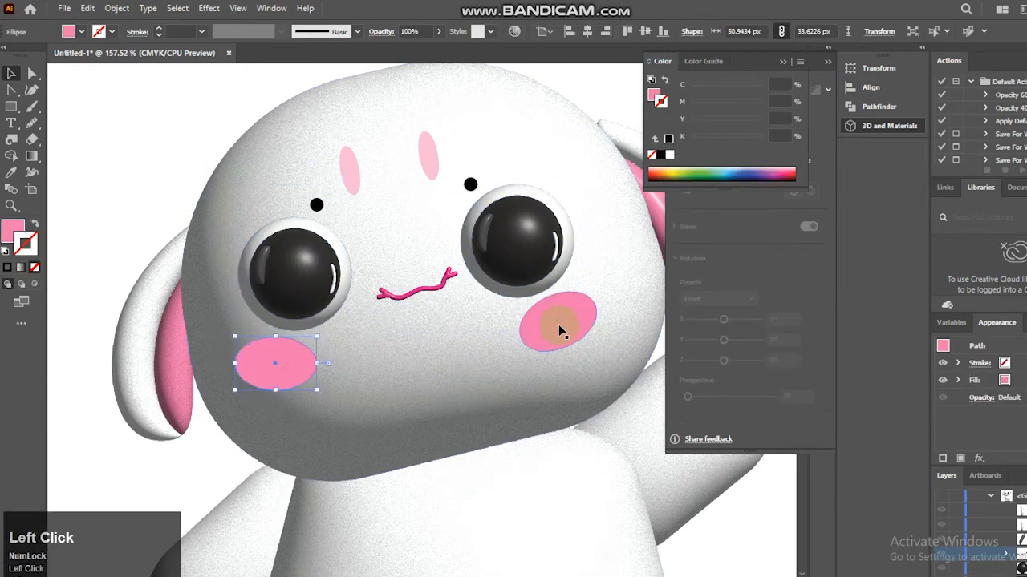
{"action": "left_click", "coordinate": [472, 187]}
{"action": "left_click", "coordinate": [317, 205]}
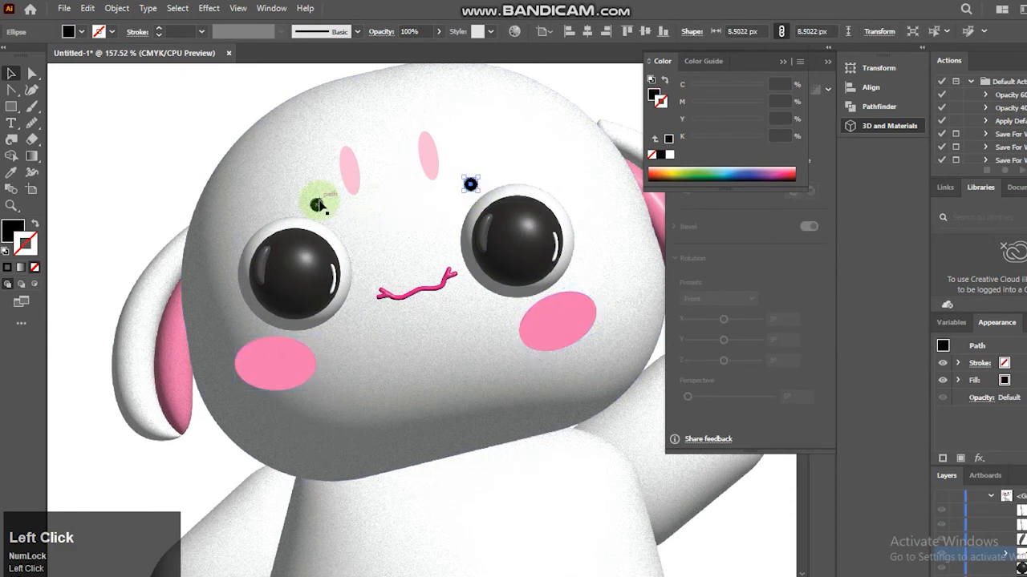
{"action": "left_click", "coordinate": [356, 178], "text": "shift"}
{"action": "left_click", "coordinate": [294, 316], "text": "shift"}
{"action": "left_click", "coordinate": [284, 376], "text": "shift"}
{"action": "left_click", "coordinate": [548, 328], "text": "shift"}
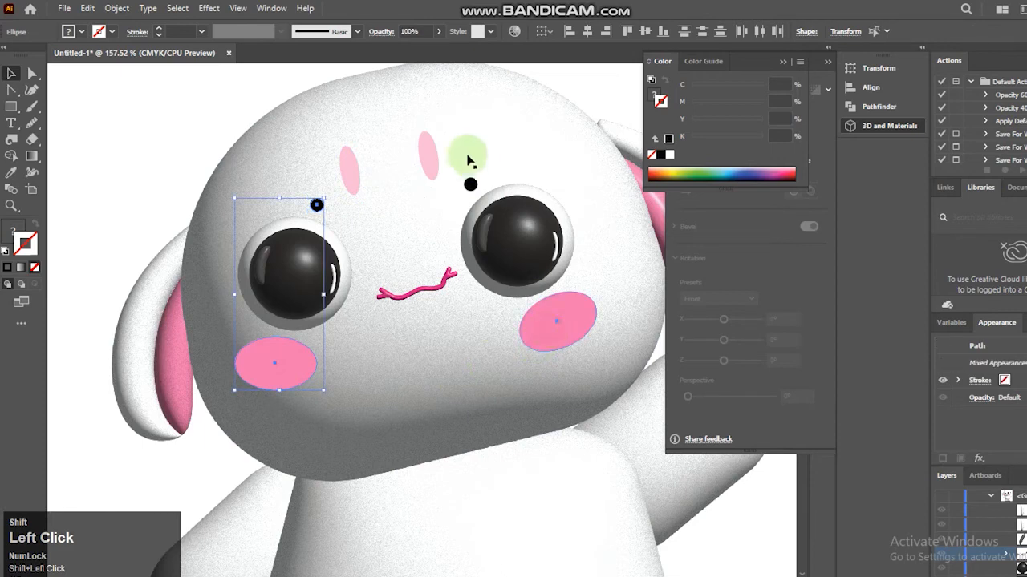
{"action": "left_click", "coordinate": [472, 186], "text": "shift"}
{"action": "left_click", "coordinate": [359, 187], "text": "shift"}
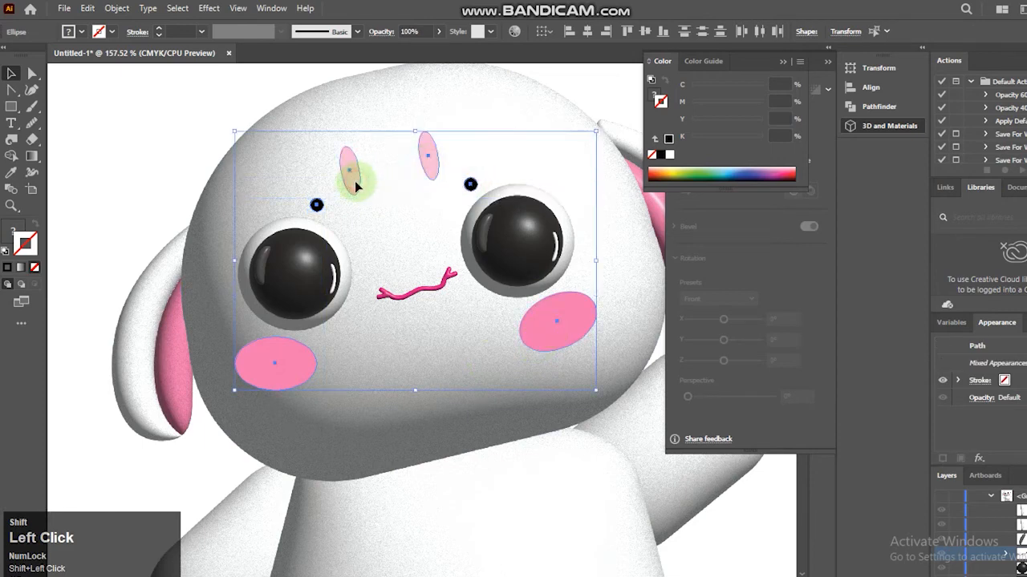
{"action": "left_click", "coordinate": [806, 255]}
{"action": "left_click", "coordinate": [795, 153]}
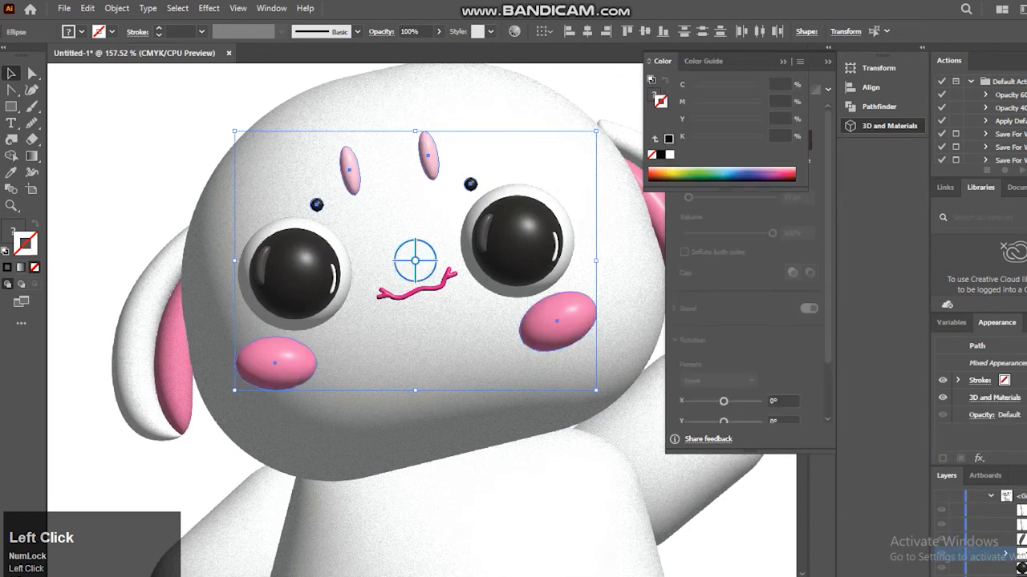
{"action": "left_click", "coordinate": [159, 160]}
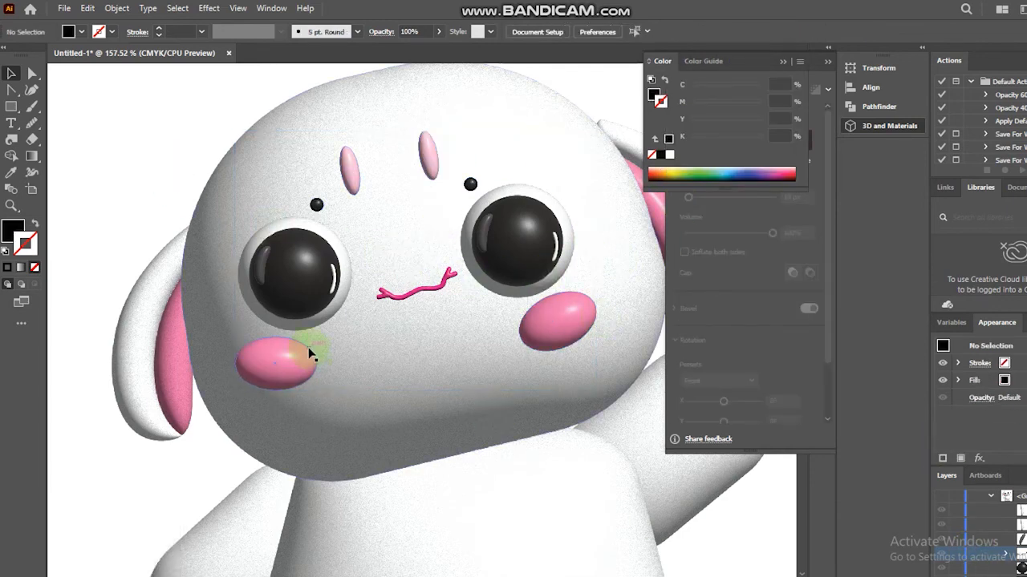
Step: Select the head, body, both legs and the lowered arm together, and show their 3D lighting settings
{"action": "key", "text": "ctrl+minus"}
{"action": "key", "text": "ctrl+minus"}
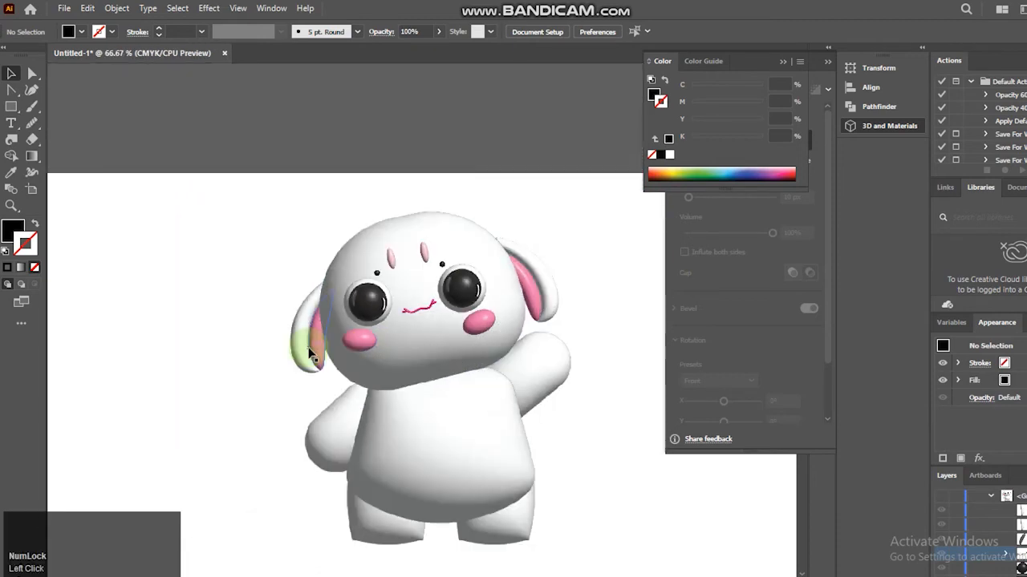
{"action": "left_click", "coordinate": [282, 239]}
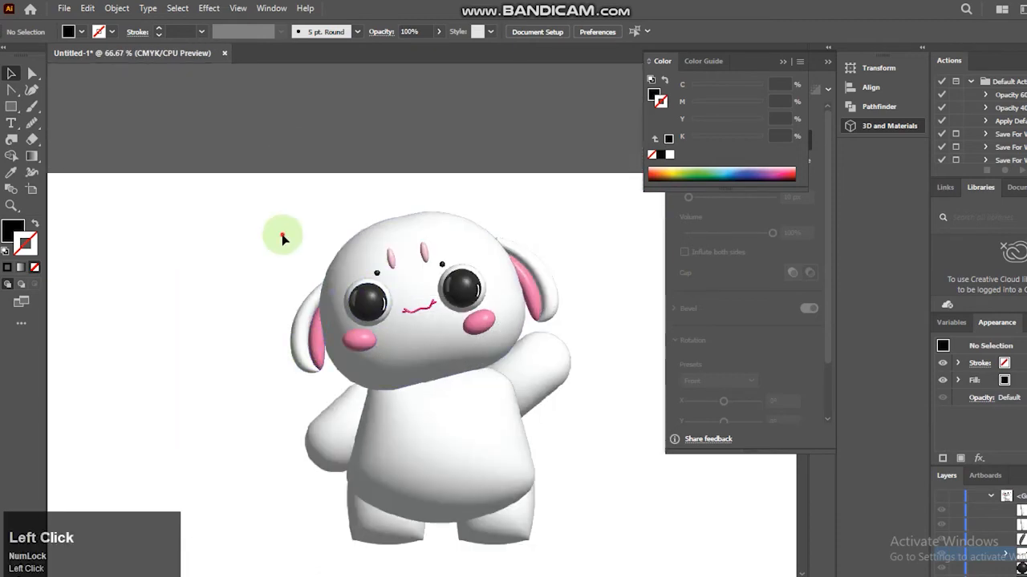
{"action": "left_click", "coordinate": [432, 377]}
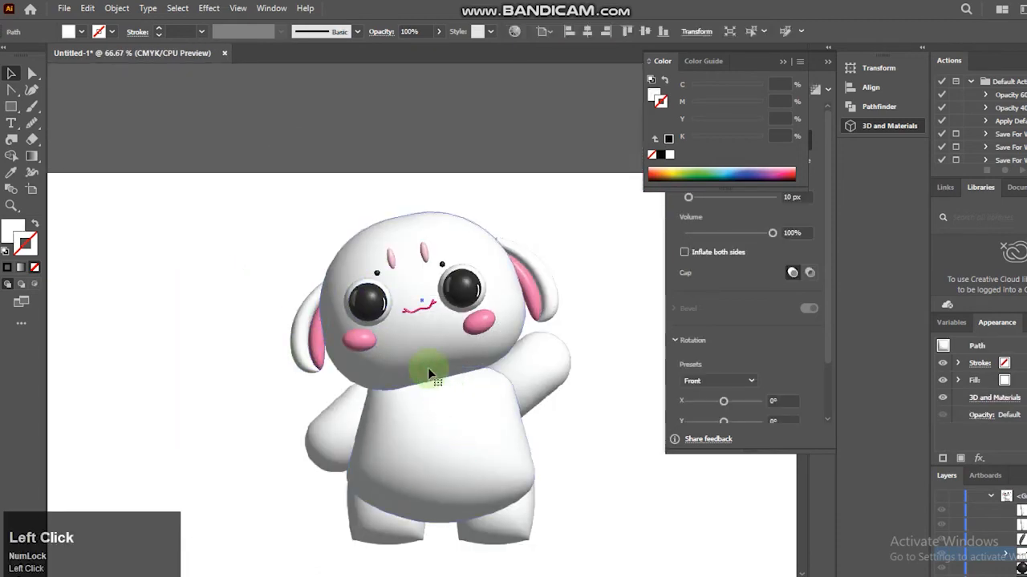
{"action": "left_click", "coordinate": [429, 444], "text": "shift"}
{"action": "left_click", "coordinate": [407, 539], "text": "shift"}
{"action": "left_click", "coordinate": [458, 545], "text": "shift"}
{"action": "left_click", "coordinate": [540, 373], "text": "shift"}
{"action": "left_click", "coordinate": [313, 434], "text": "shift"}
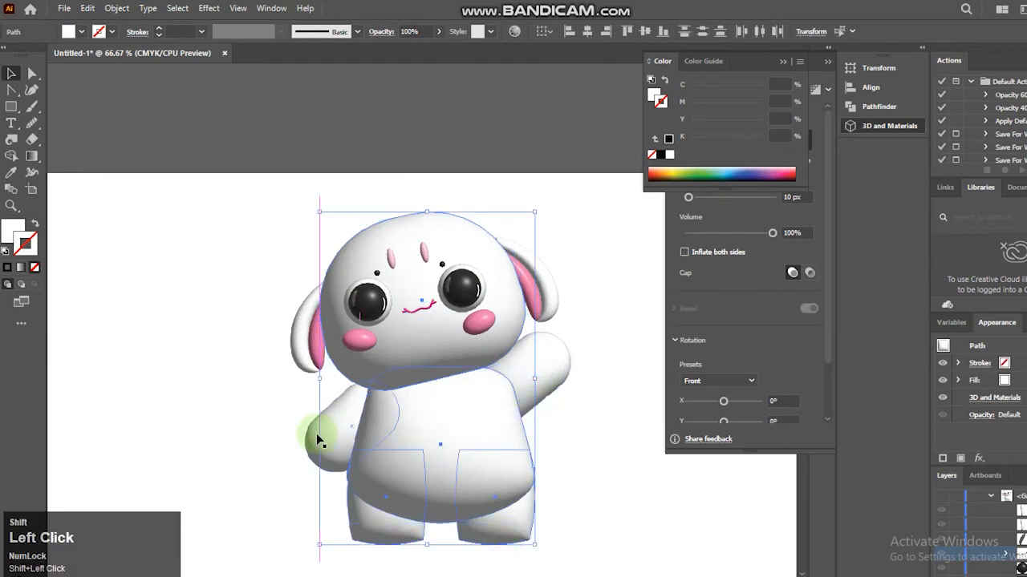
{"action": "left_click", "coordinate": [797, 74]}
{"action": "left_click", "coordinate": [779, 93]}
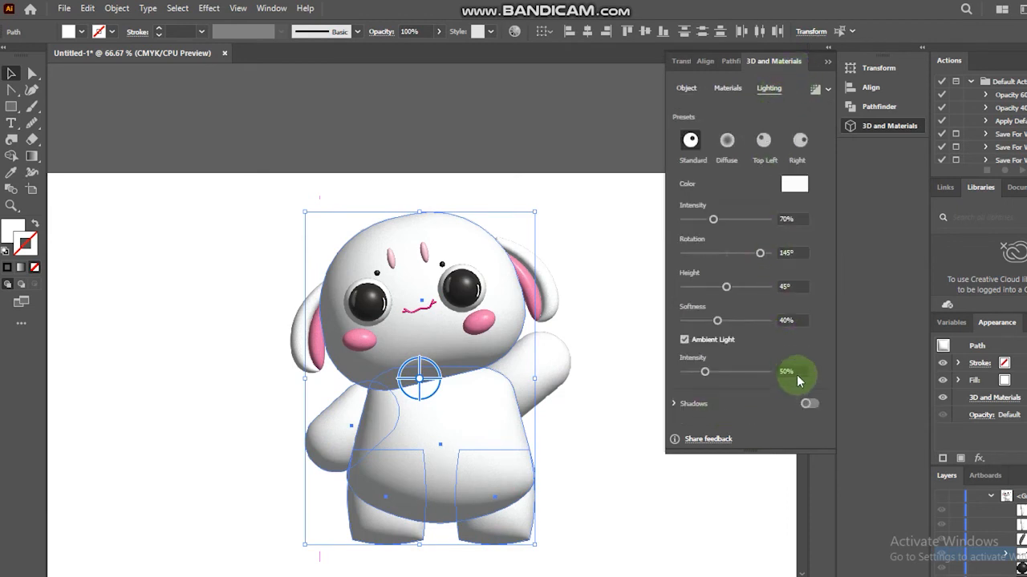
Step: Set the ambient light intensity of the selected head, body, legs and arm to 80%
{"action": "left_click", "coordinate": [774, 371]}
{"action": "type", "text": "8"}
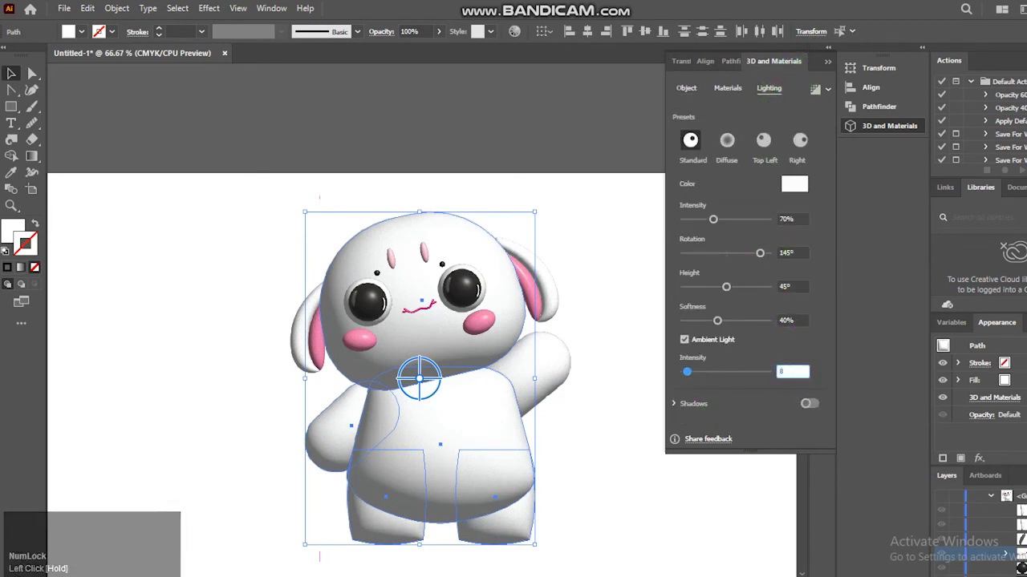
{"action": "left_click", "coordinate": [770, 373]}
{"action": "type", "text": "6"}
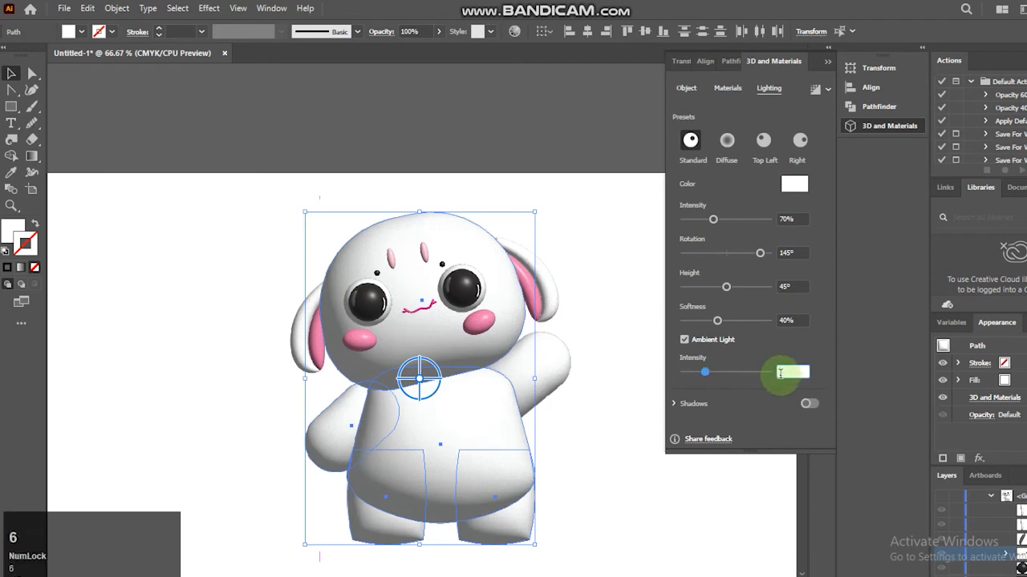
{"action": "type", "text": "80"}
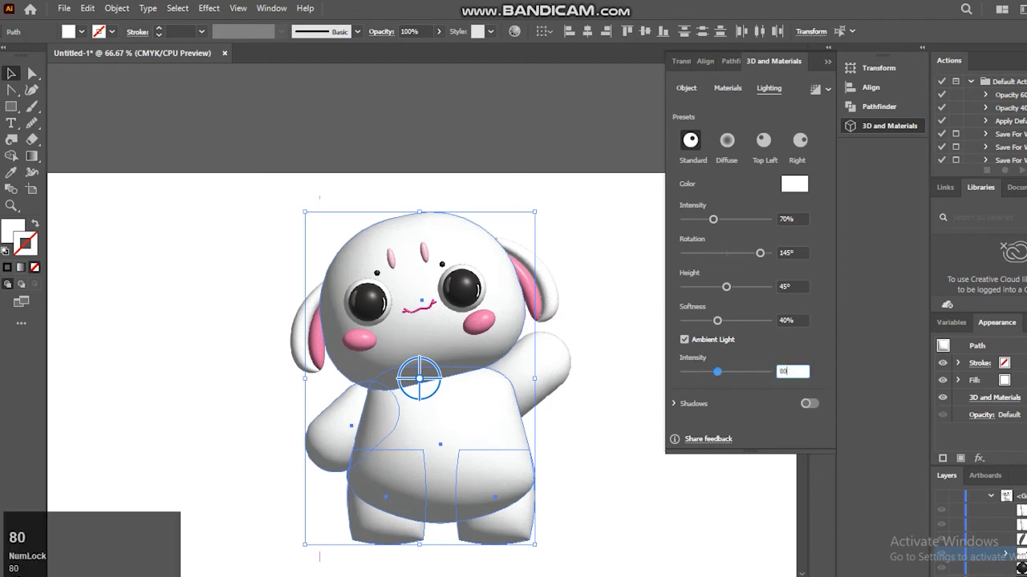
{"action": "key", "text": "Return"}
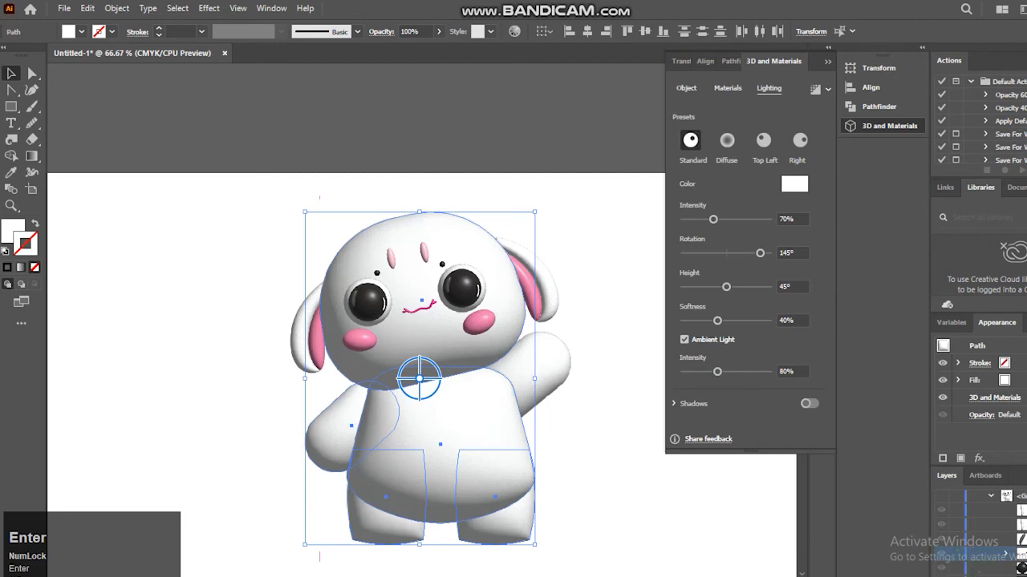
{"action": "left_click", "coordinate": [810, 403]}
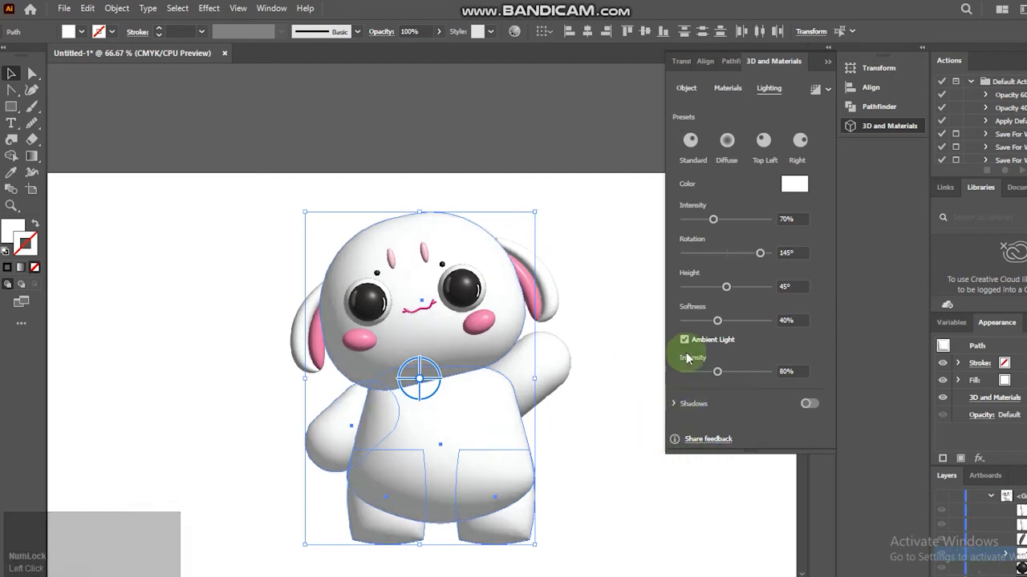
Step: Set the main light intensity of the selected head and body parts to 85%
{"action": "left_click", "coordinate": [790, 219]}
{"action": "type", "text": "8"}
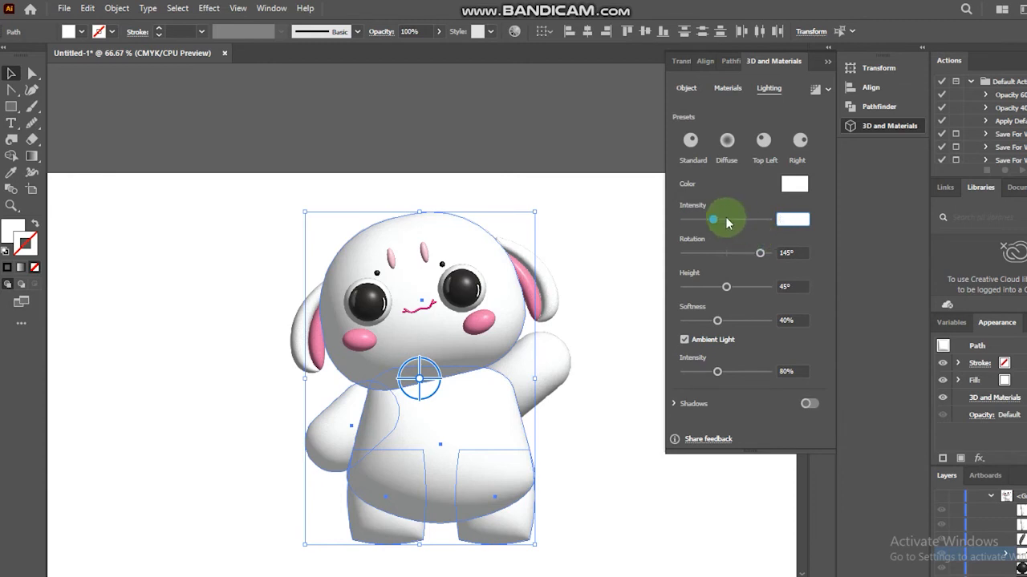
{"action": "left_click_drag", "start_coordinate": [718, 230], "coordinate": [716, 232]}
{"action": "type", "text": "8"}
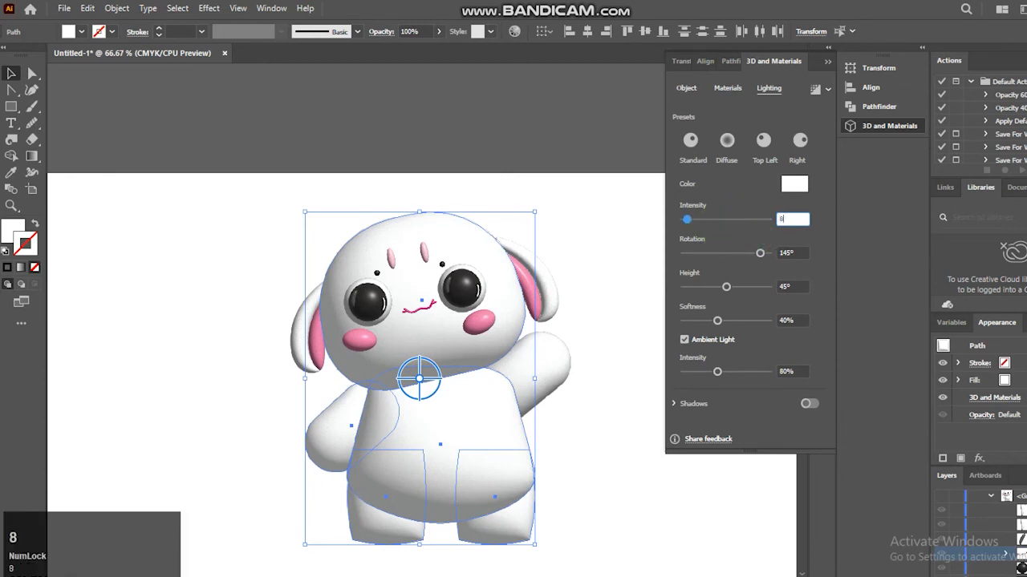
{"action": "type", "text": "5"}
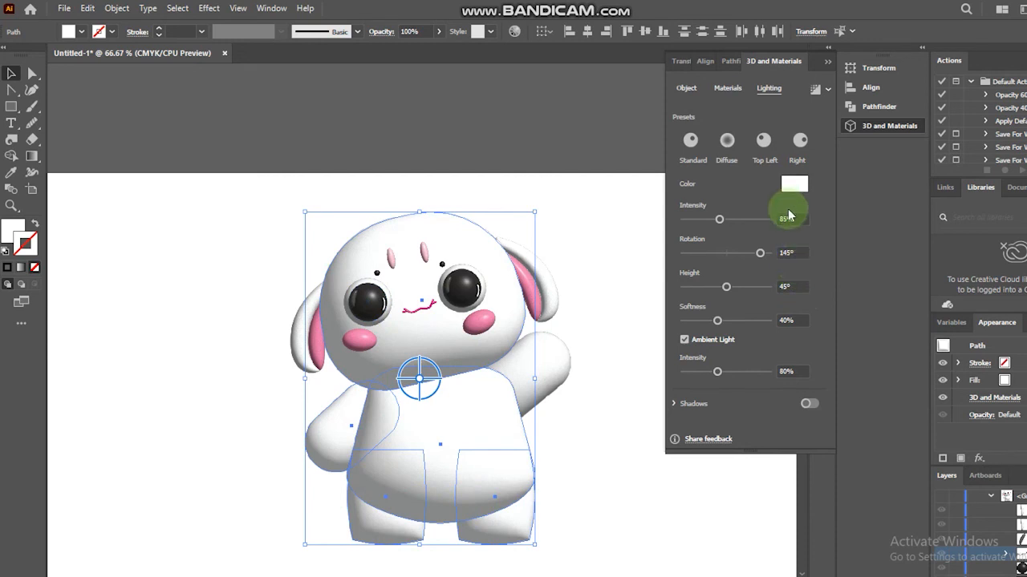
Step: Set the light softness of the selected head and body parts to 80% and deselect them
{"action": "left_click", "coordinate": [788, 320]}
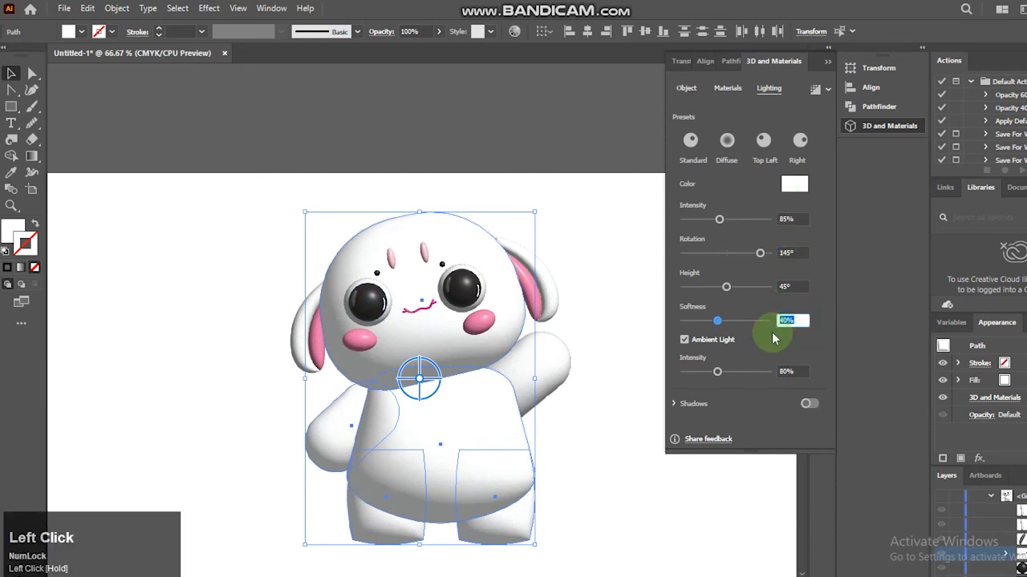
{"action": "type", "text": "8"}
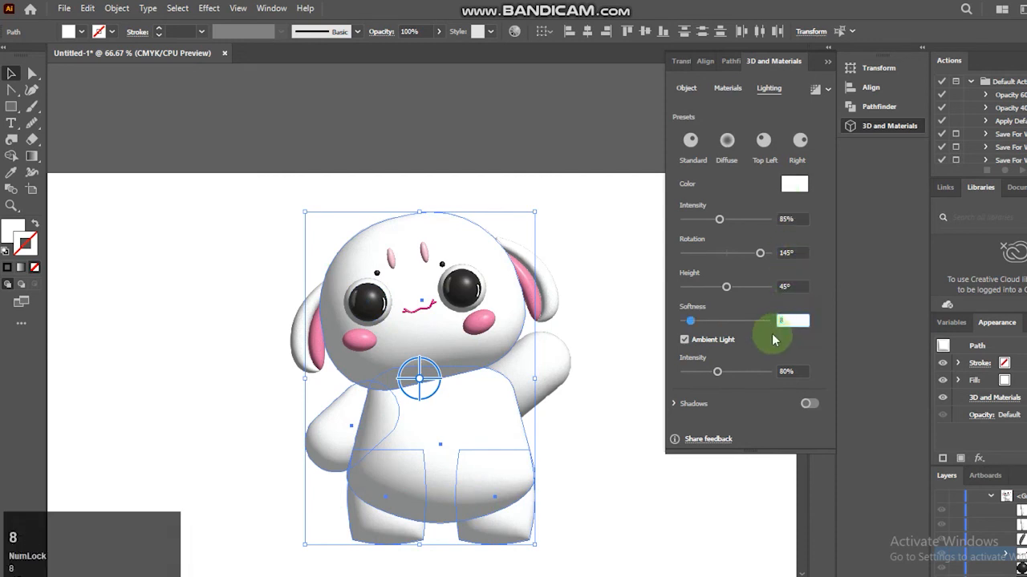
{"action": "type", "text": "-"}
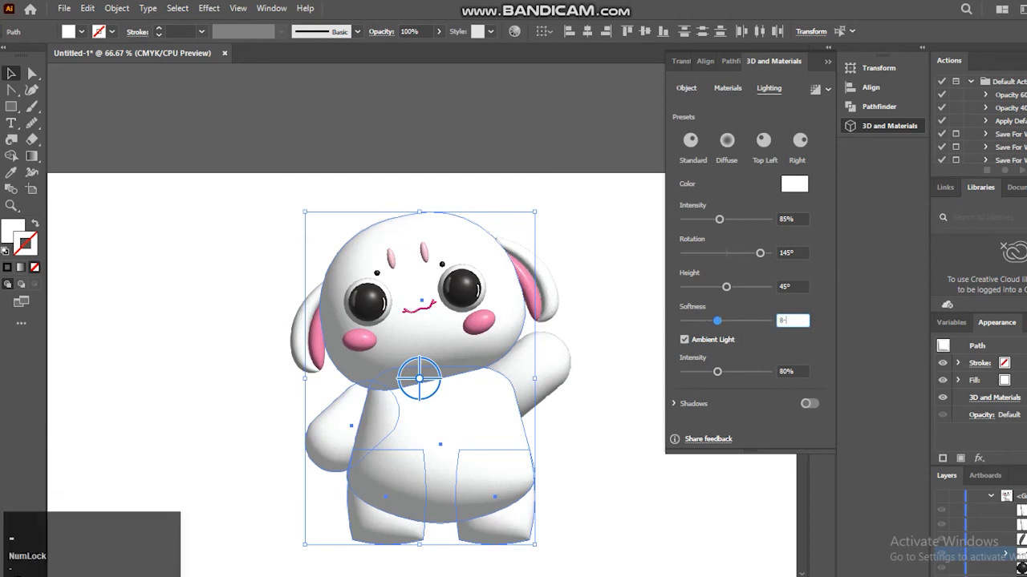
{"action": "left_click", "coordinate": [770, 336]}
{"action": "type", "text": "0"}
{"action": "key", "text": "Return"}
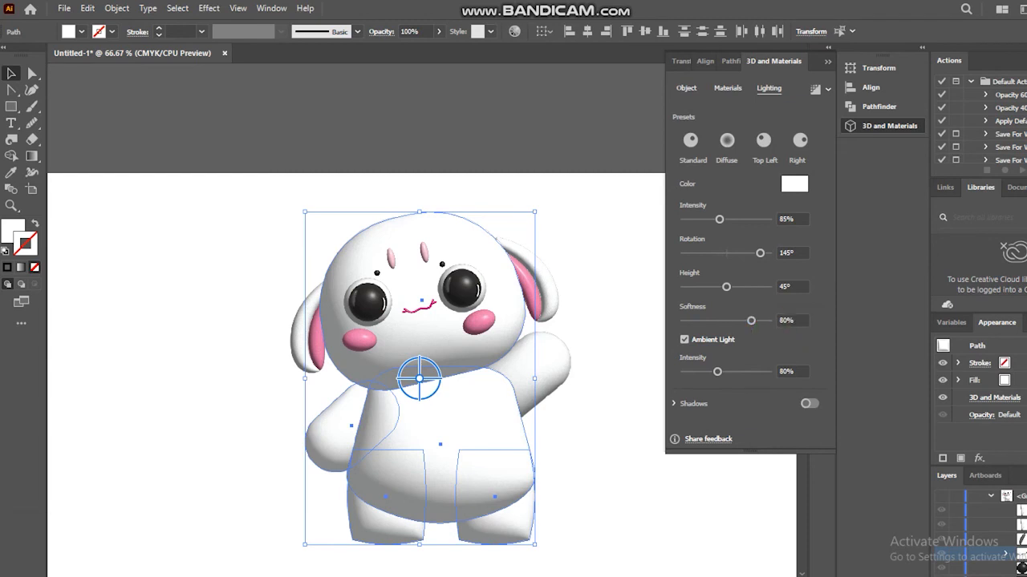
{"action": "left_click", "coordinate": [594, 470]}
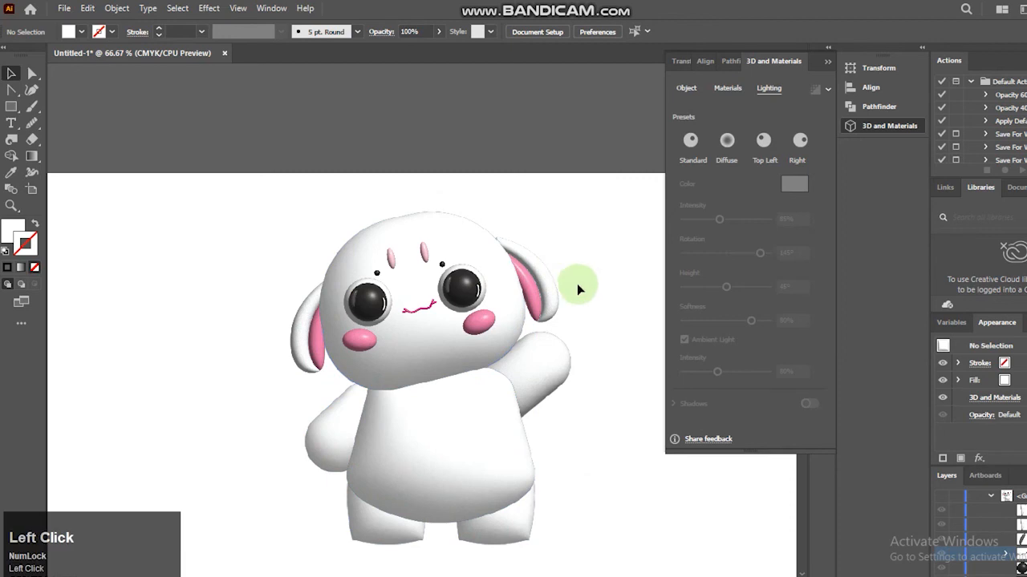
{"action": "left_click", "coordinate": [552, 292]}
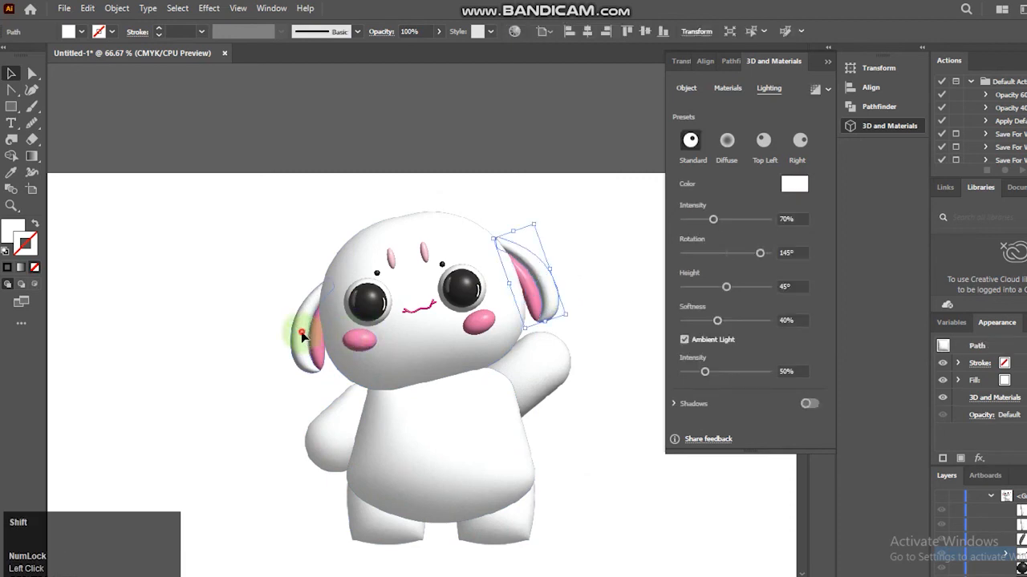
{"action": "left_click", "coordinate": [318, 346], "text": "shift"}
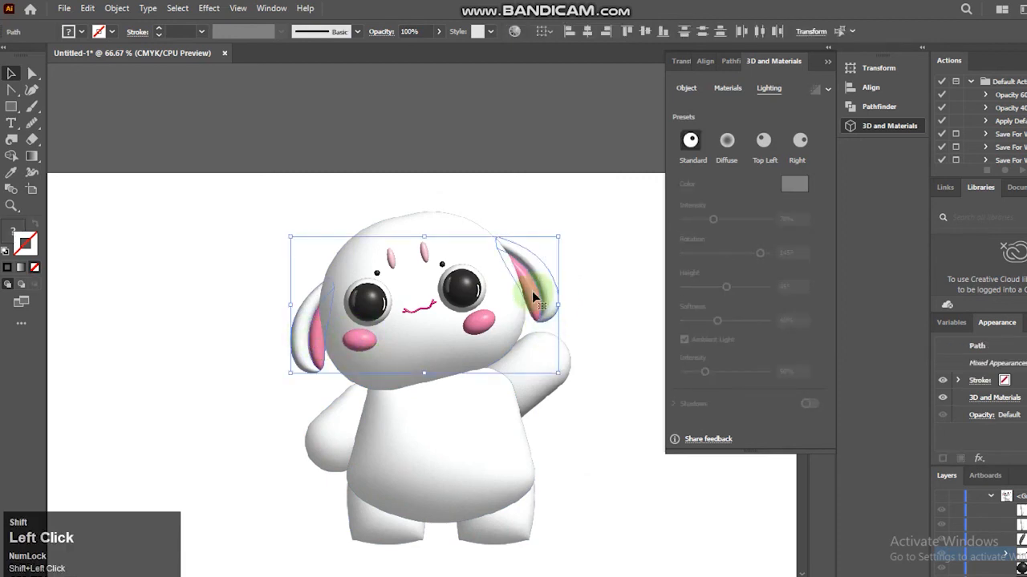
{"action": "left_click", "coordinate": [573, 275]}
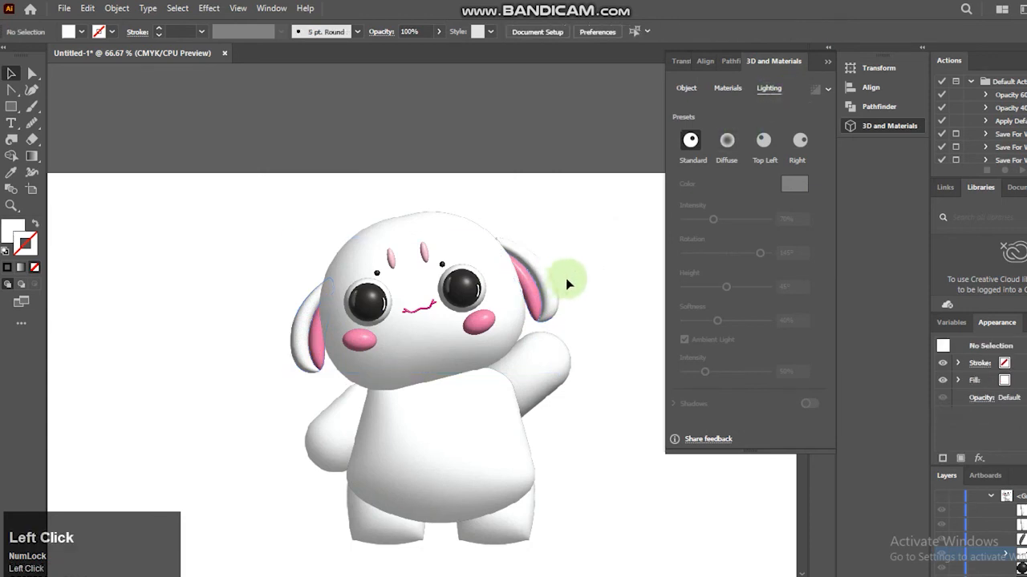
Step: Select both white outer ear shapes and set their ambient light intensity to 85% and light softness to 80%
{"action": "left_click", "coordinate": [550, 280]}
{"action": "left_click", "coordinate": [301, 306], "text": "shift"}
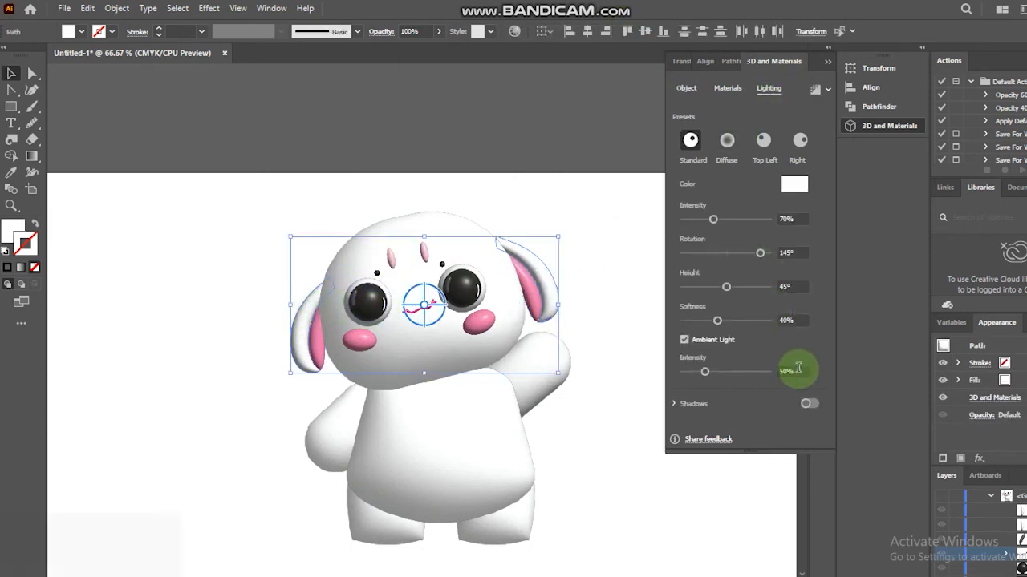
{"action": "left_click_drag", "start_coordinate": [795, 369], "coordinate": [762, 371]}
{"action": "type", "text": "85"}
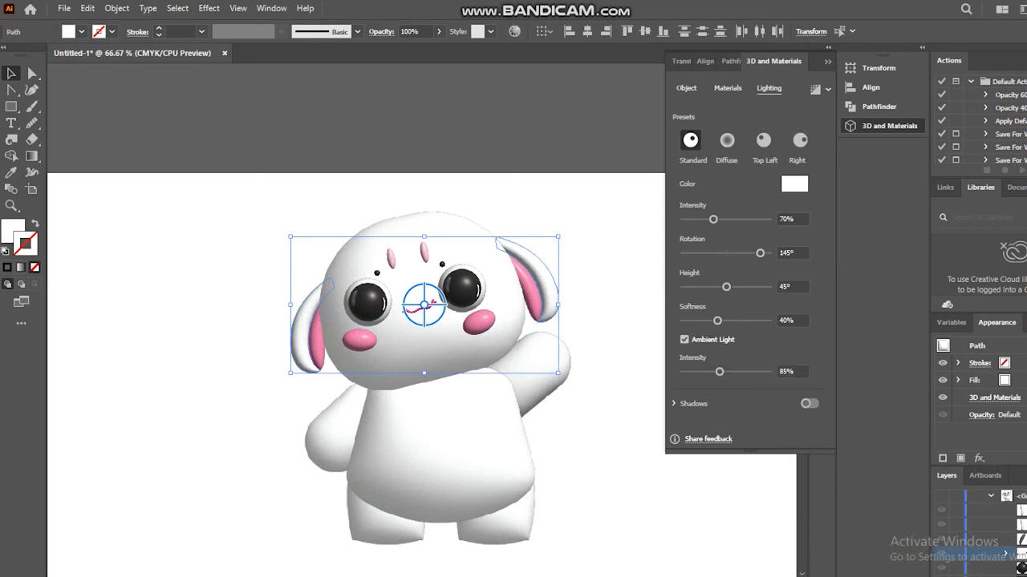
{"action": "left_click", "coordinate": [792, 320]}
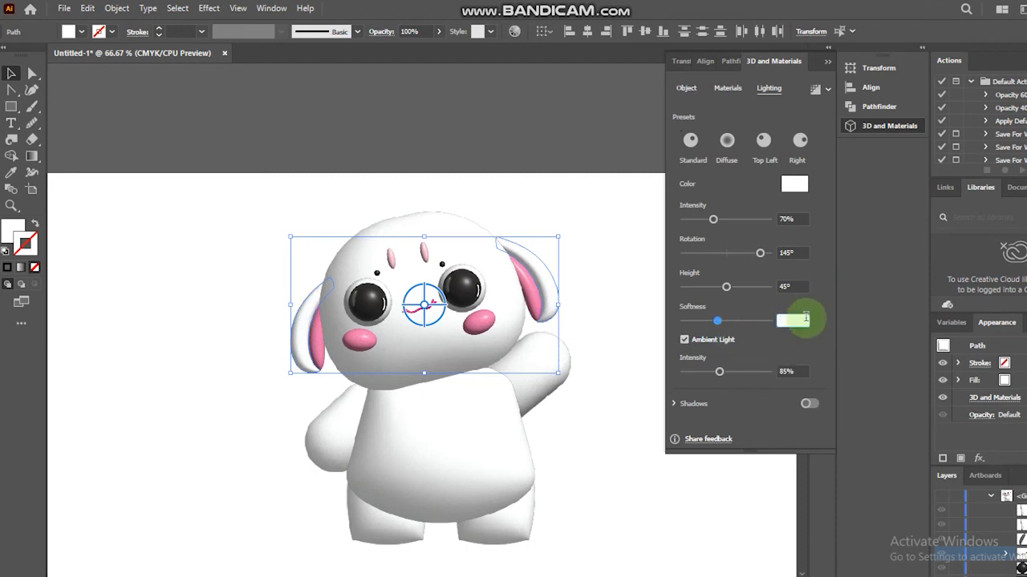
{"action": "type", "text": "80"}
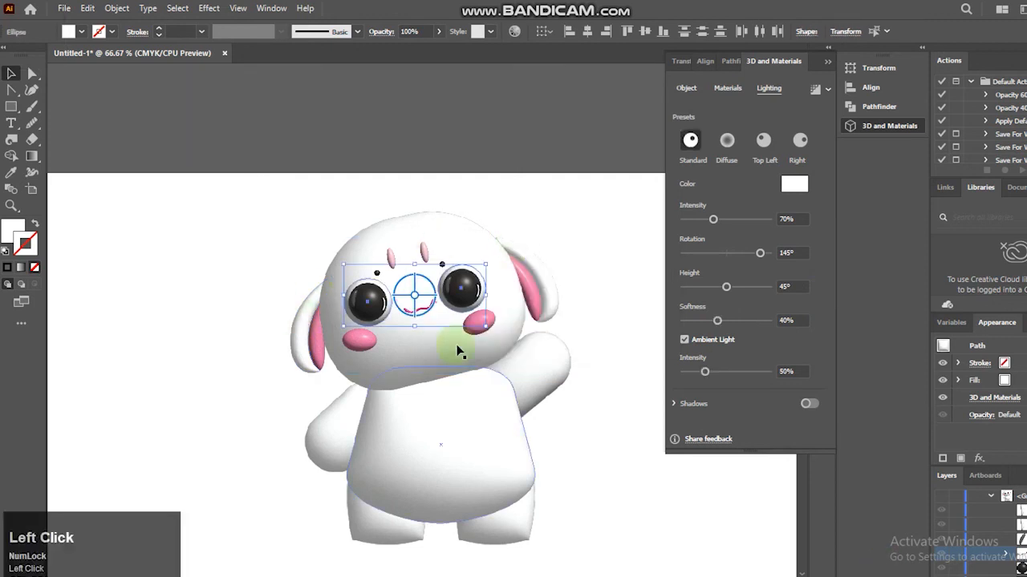
Step: Set the ambient light intensity of both white eye rings to 85% and deselect them
{"action": "left_click_drag", "start_coordinate": [796, 373], "coordinate": [744, 367]}
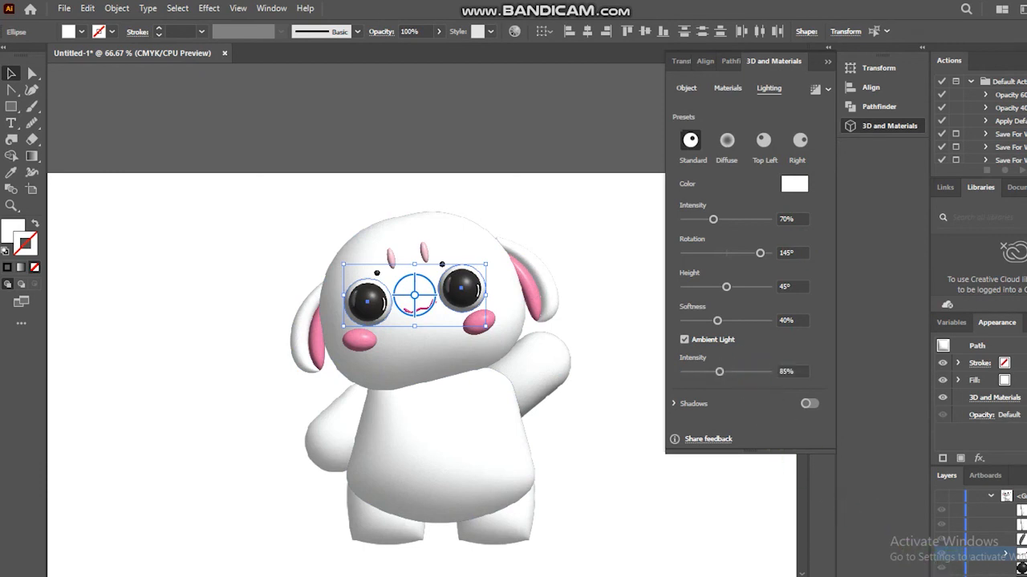
{"action": "left_click", "coordinate": [575, 232]}
Step: Select both pink inner ear shapes and set their ambient light intensity to 85%
{"action": "left_click", "coordinate": [506, 232]}
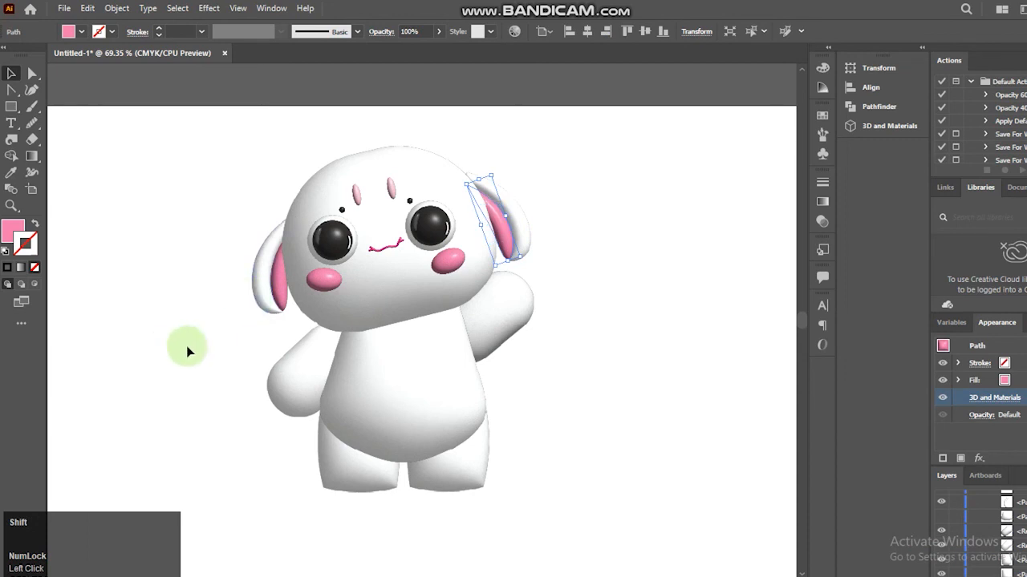
{"action": "left_click", "coordinate": [285, 292], "text": "shift"}
{"action": "left_click", "coordinate": [858, 133]}
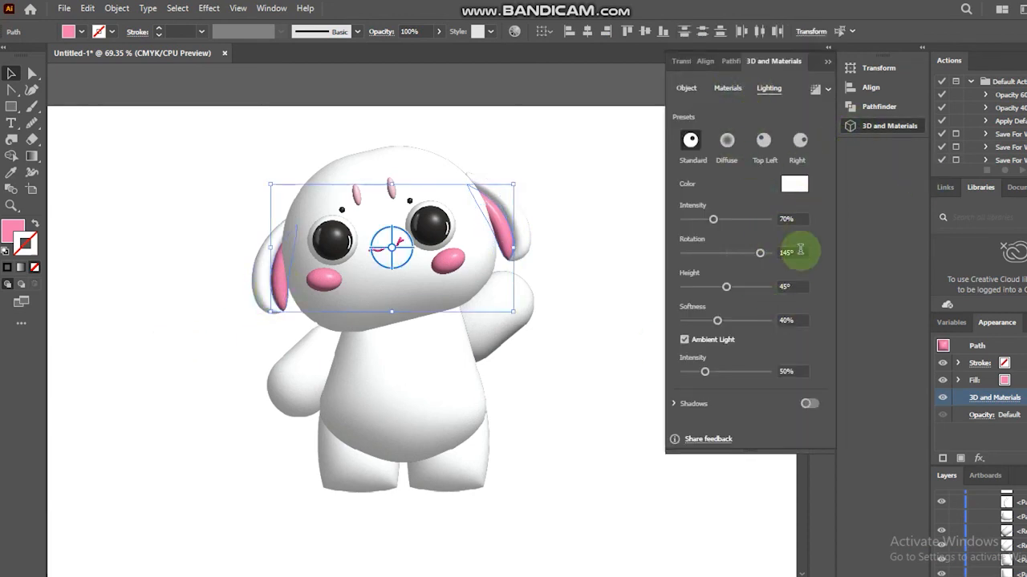
{"action": "left_click", "coordinate": [790, 372]}
{"action": "left_click_drag", "start_coordinate": [798, 368], "coordinate": [753, 384]}
{"action": "type", "text": "85"}
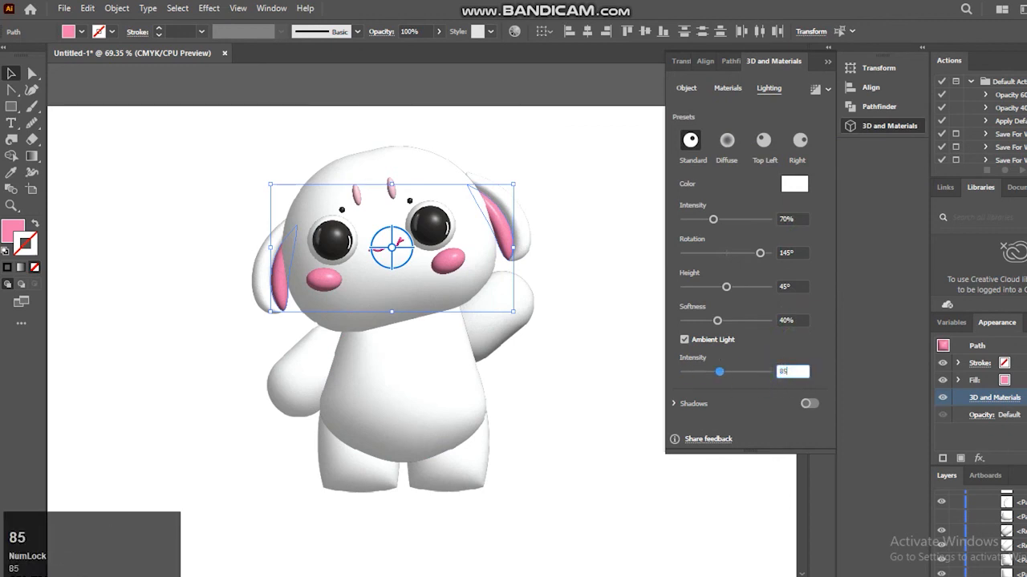
{"action": "key", "text": "Return"}
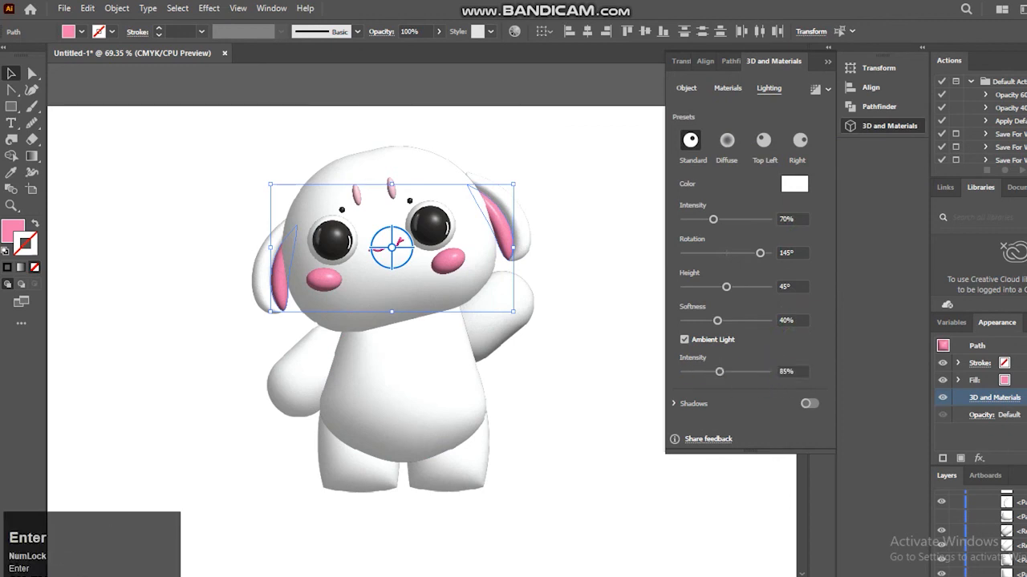
{"action": "left_click", "coordinate": [190, 281]}
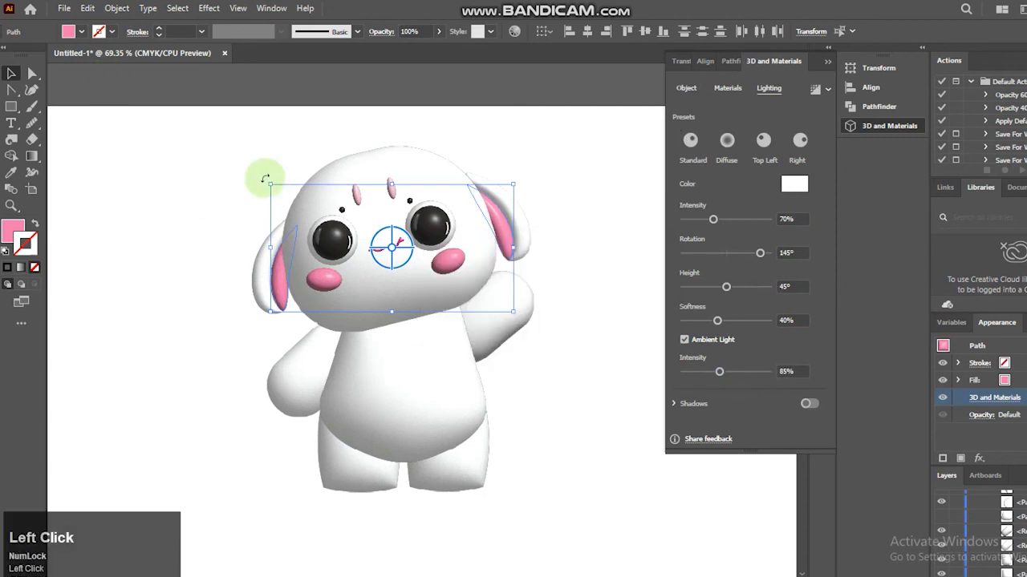
Step: Set the pink inner ear shapes' light softness to 80% and main light intensity to 80%
{"action": "left_click", "coordinate": [778, 318]}
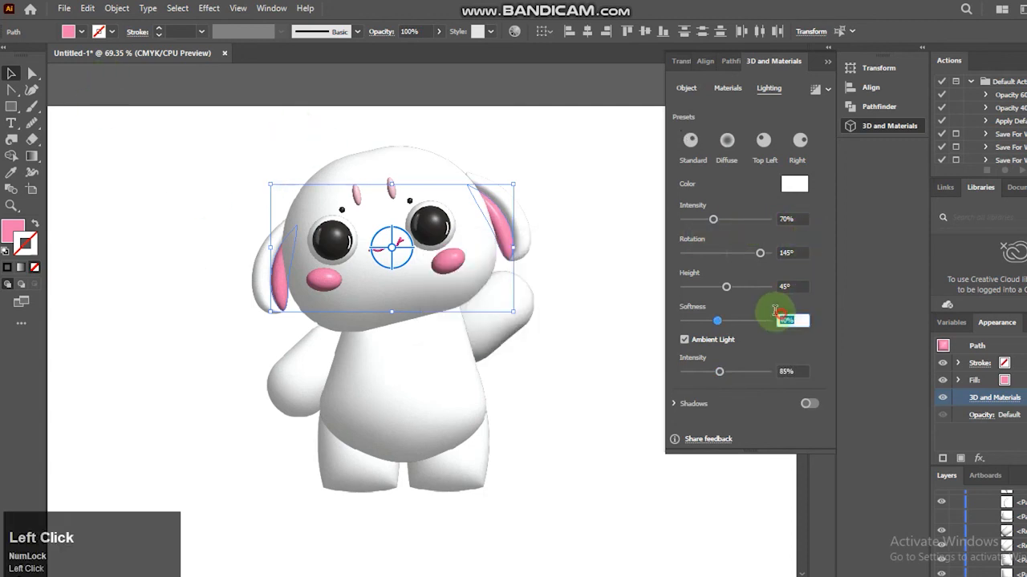
{"action": "type", "text": "80"}
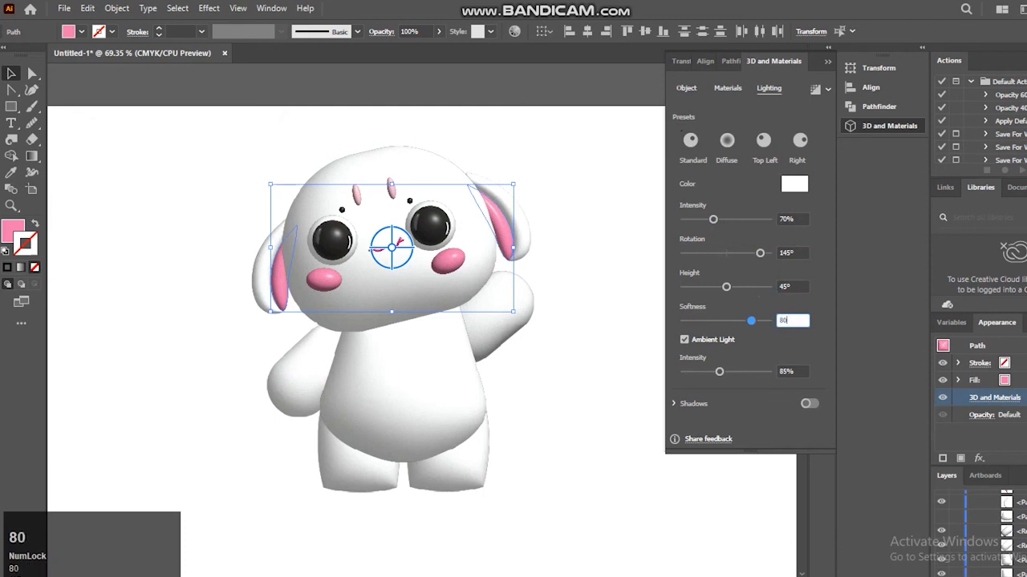
{"action": "key", "text": "Return"}
{"action": "left_click", "coordinate": [868, 345]}
{"action": "left_click_drag", "start_coordinate": [794, 219], "coordinate": [741, 243]}
{"action": "type", "text": "80"}
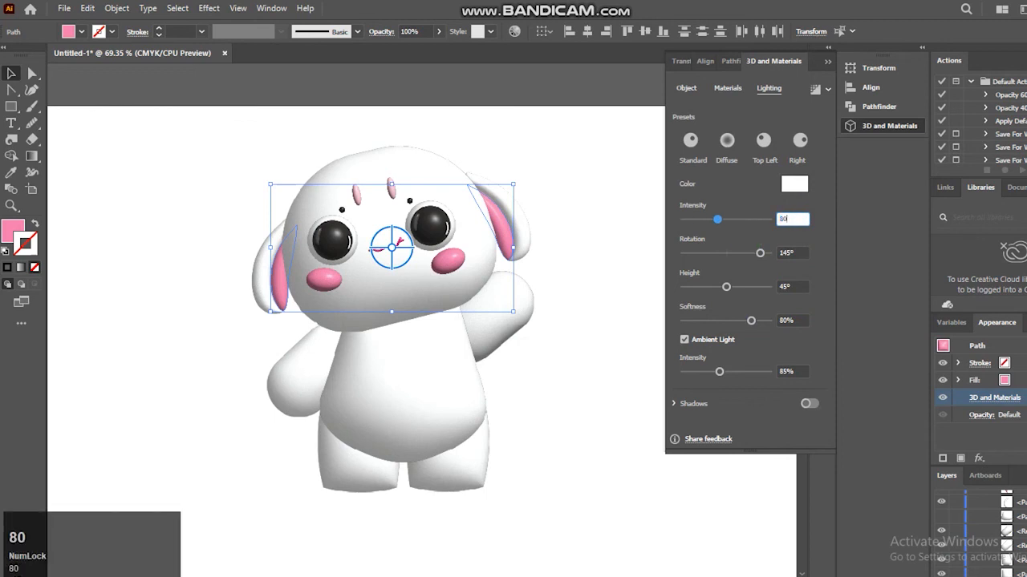
{"action": "key", "text": "Return"}
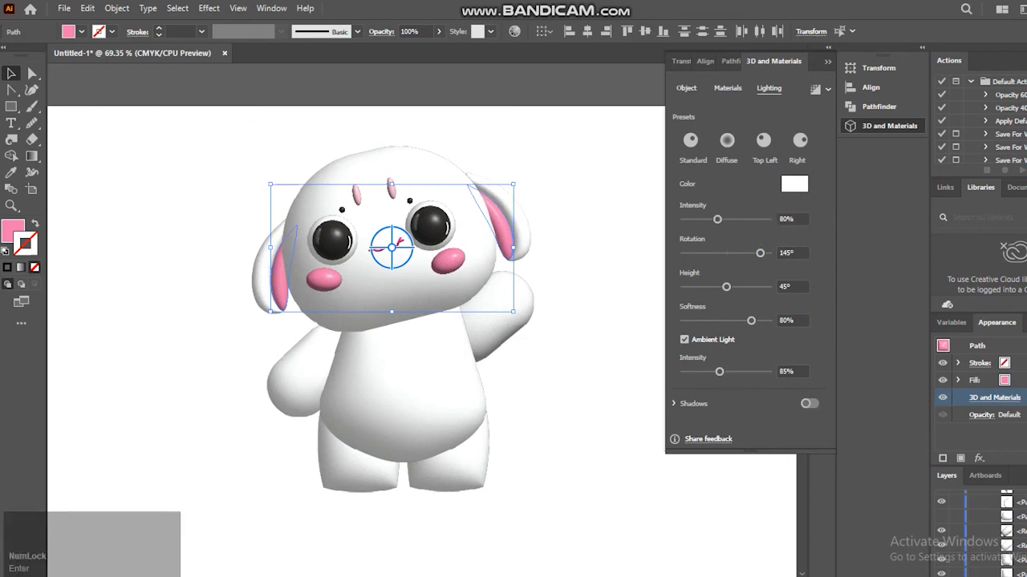
Step: Deselect the pink inner ear shapes and put away the 3D and Materials settings
{"action": "left_click", "coordinate": [598, 293]}
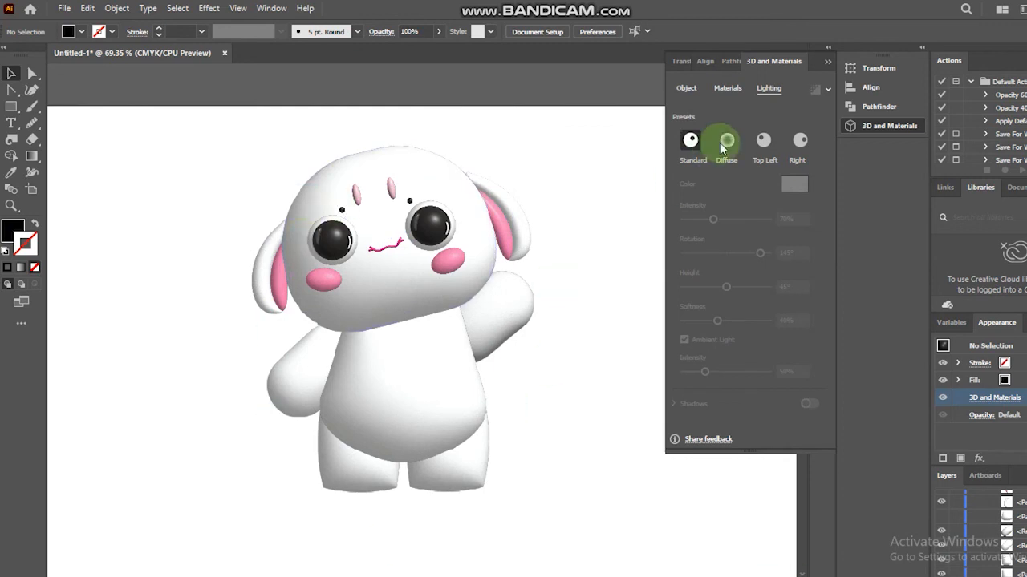
{"action": "left_click", "coordinate": [804, 80]}
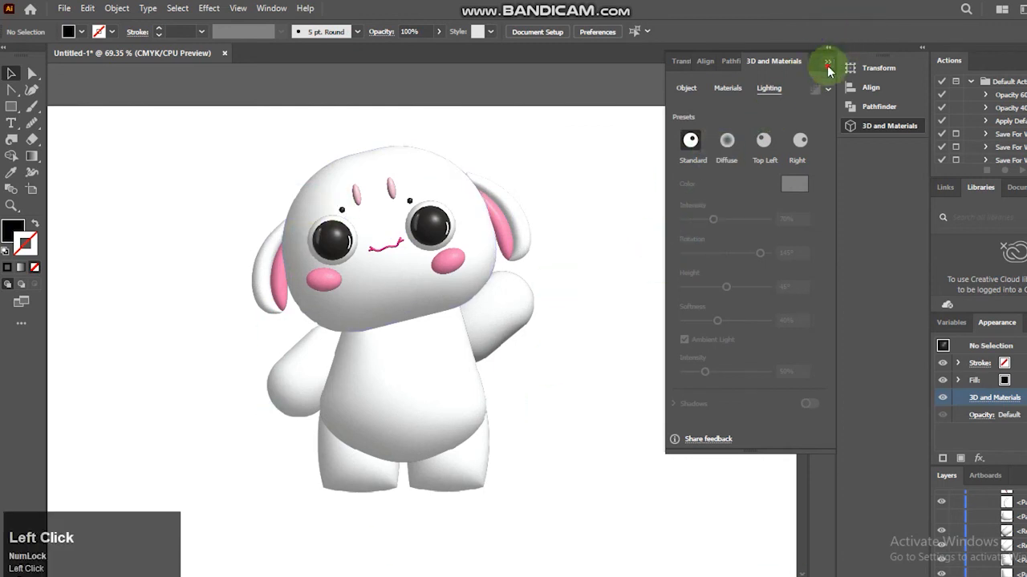
{"action": "left_click", "coordinate": [826, 62]}
{"action": "left_click", "coordinate": [546, 184]}
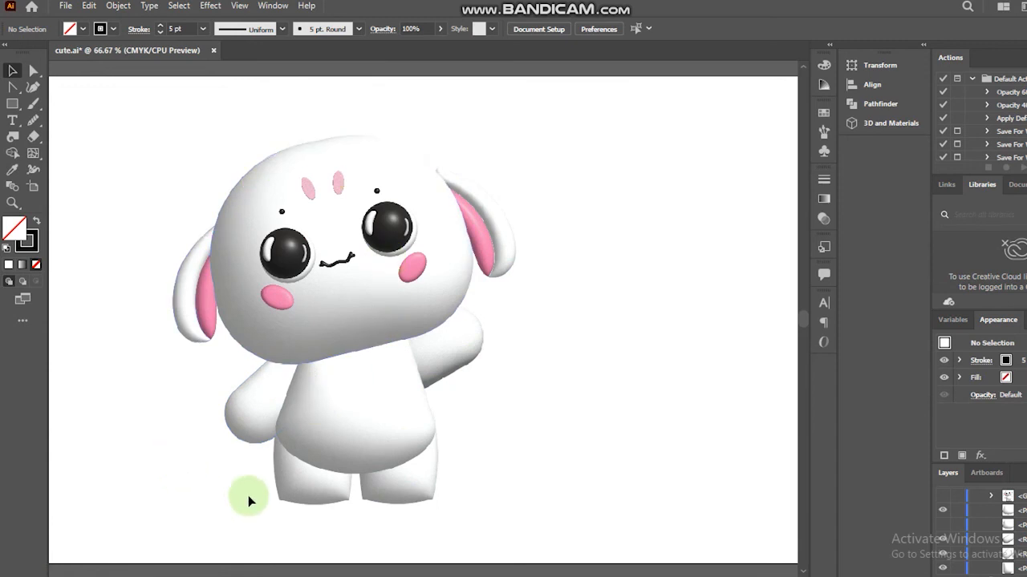
Step: Draw a background rectangle covering the whole artboard of cute.ai and remove its stroke
{"action": "left_click", "coordinate": [405, 571]}
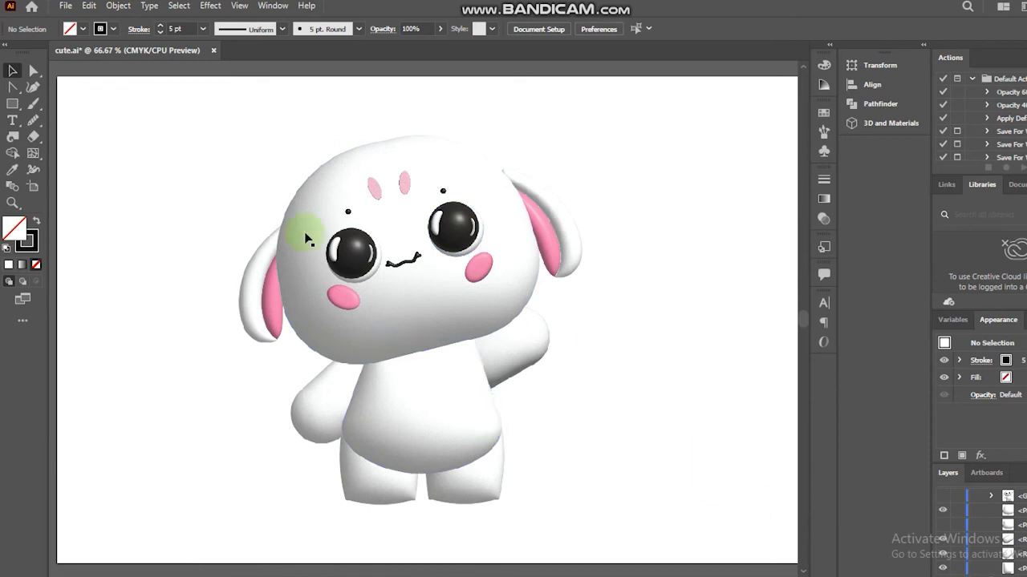
{"action": "left_click", "coordinate": [7, 110]}
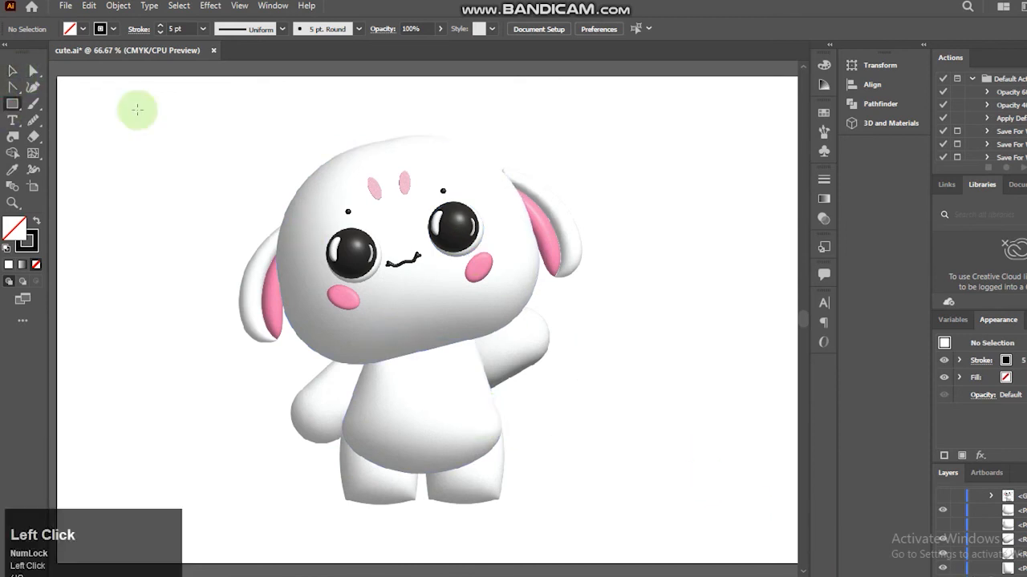
{"action": "key", "text": "ctrl+minus"}
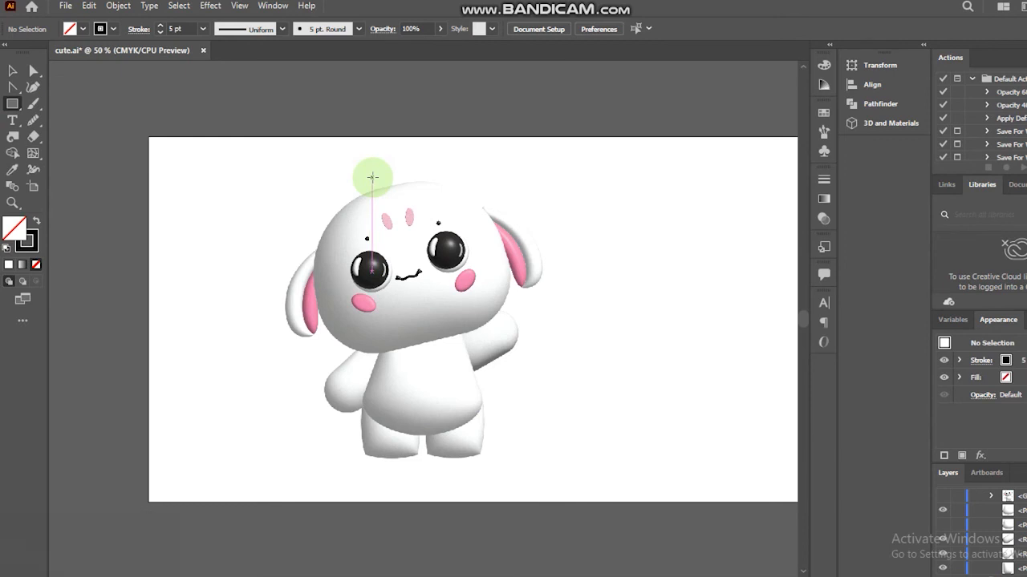
{"action": "left_click", "coordinate": [148, 136]}
{"action": "mouse_move", "coordinate": [149, 136]}
{"action": "left_mouse_down"}
{"action": "mouse_move", "coordinate": [658, 312]}
{"action": "mouse_move", "coordinate": [855, 410]}
{"action": "mouse_move", "coordinate": [733, 465]}
{"action": "mouse_move", "coordinate": [693, 501]}
{"action": "left_mouse_up"}
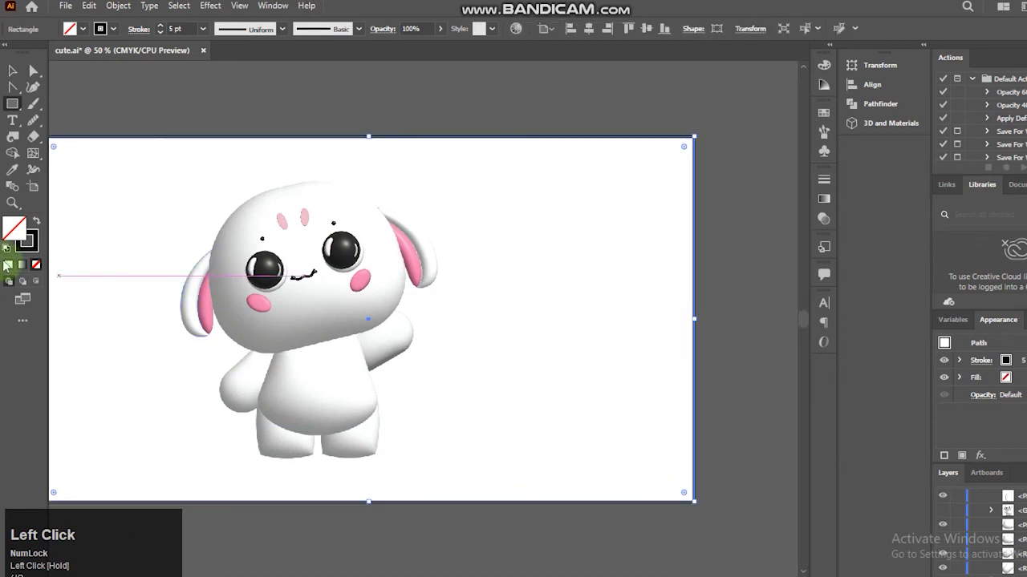
{"action": "left_click", "coordinate": [36, 265]}
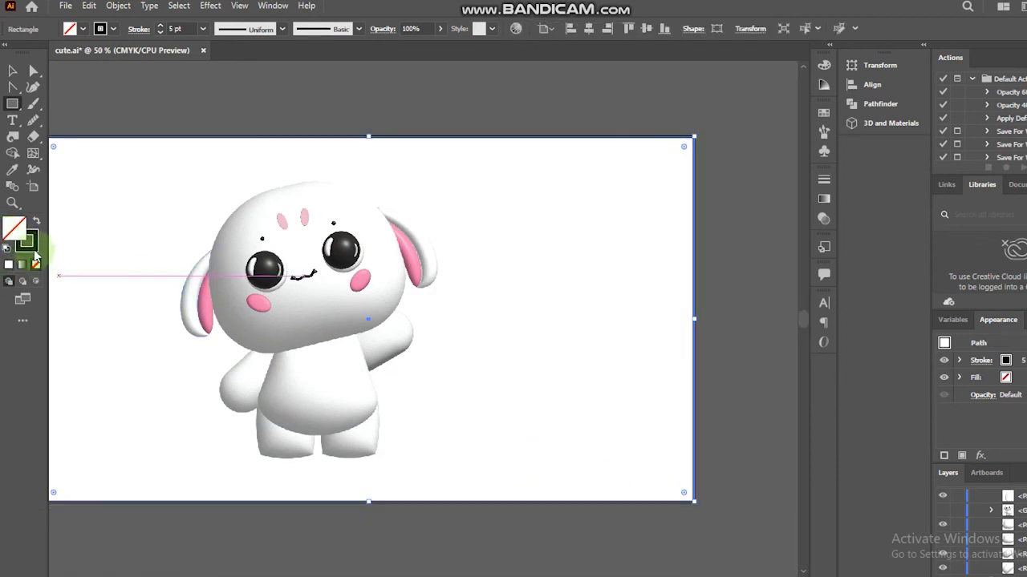
{"action": "left_click", "coordinate": [36, 265]}
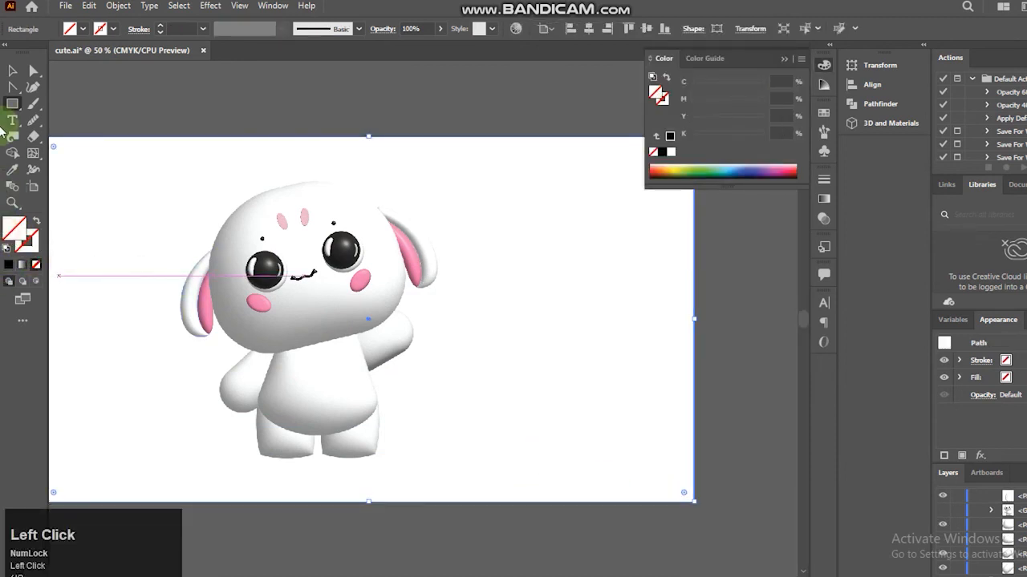
Step: Fill the background rectangle with the pink sampled from the inner ear and lighten it to 27% magenta
{"action": "left_click", "coordinate": [12, 170]}
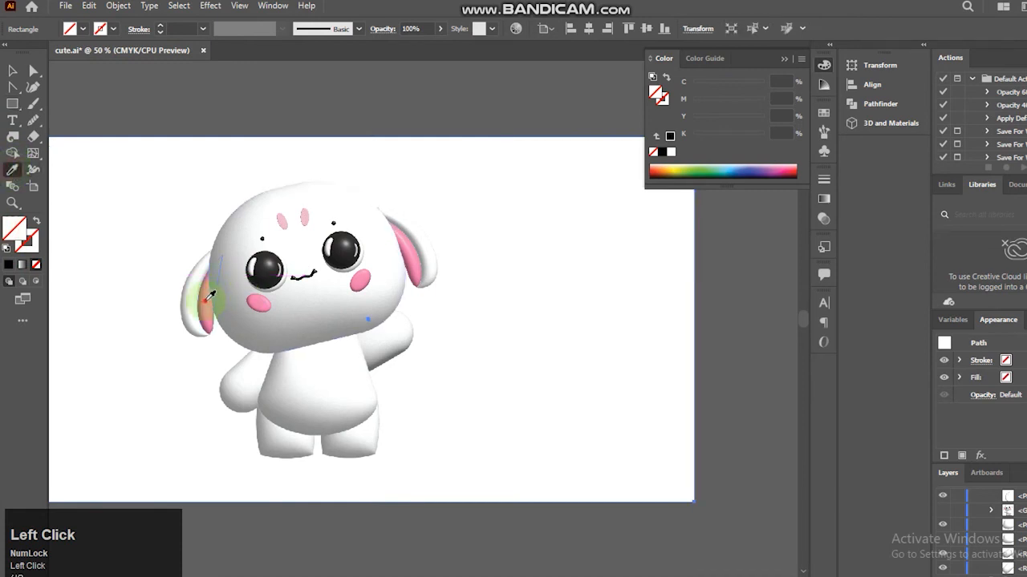
{"action": "left_click", "coordinate": [205, 298]}
{"action": "left_click", "coordinate": [12, 70]}
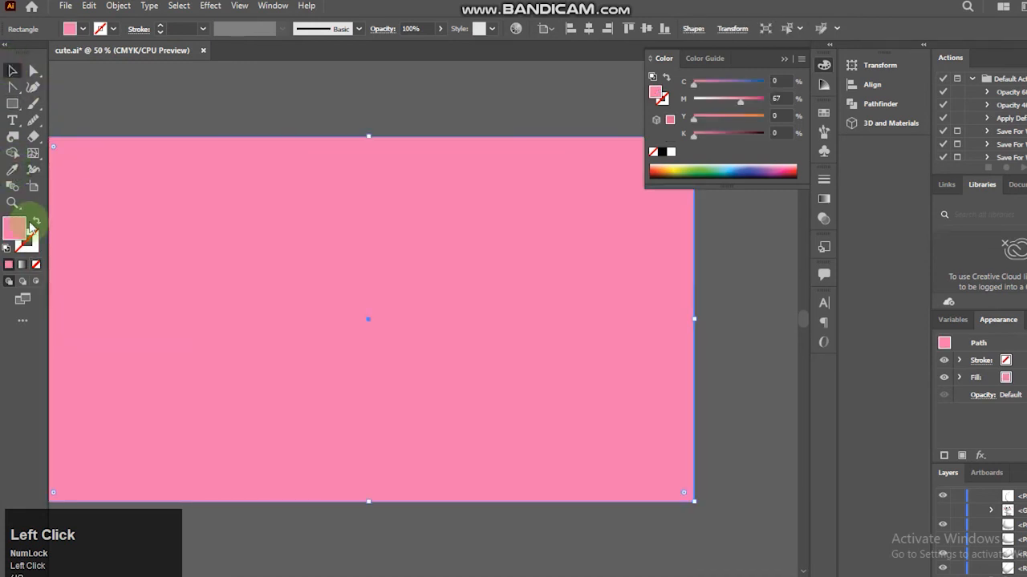
{"action": "left_click_drag", "start_coordinate": [728, 107], "coordinate": [711, 108]}
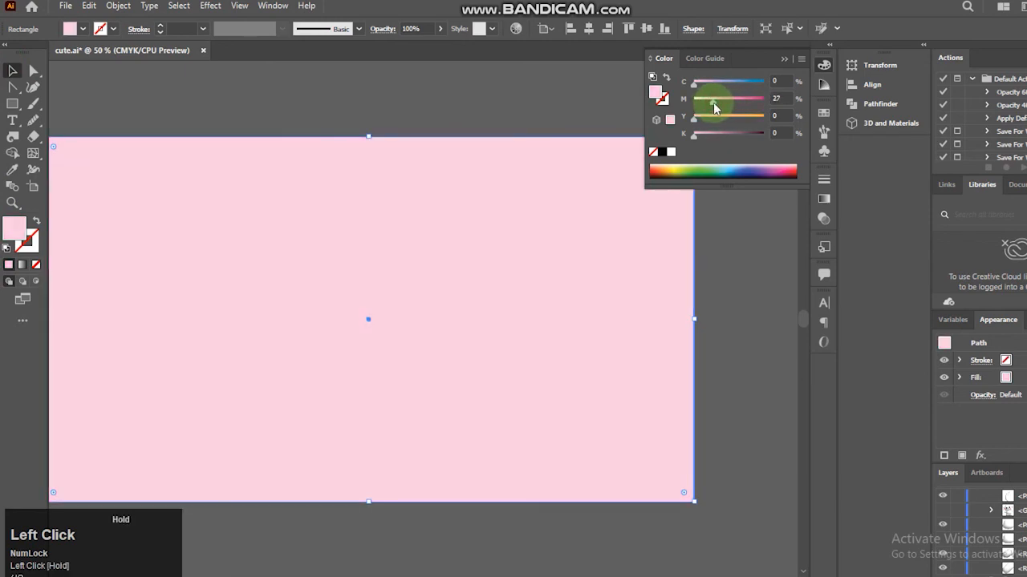
Step: Send the light pink rectangle behind the character and deselect it
{"action": "left_click", "coordinate": [323, 315]}
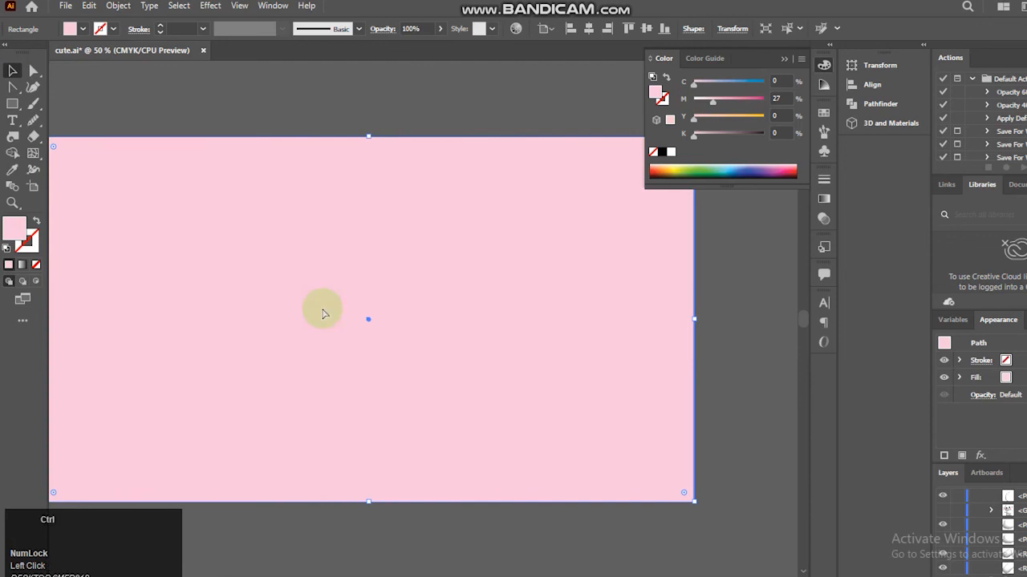
{"action": "key", "text": "ctrl+shift+bracketleft"}
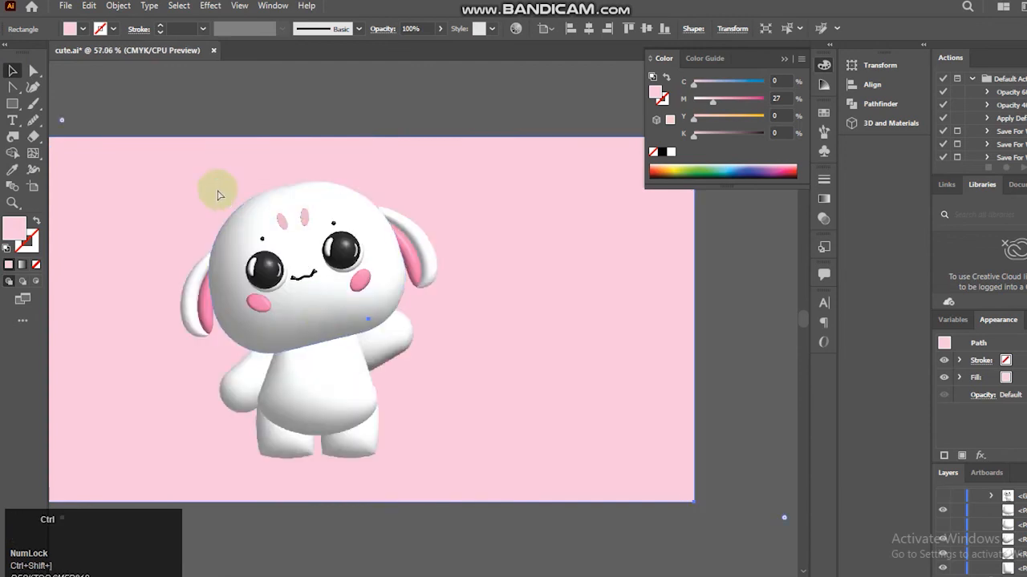
{"action": "scroll", "coordinate": [216, 189], "scroll_direction": "up", "scroll_amount": 1}
{"action": "key", "text": "ctrl+equal"}
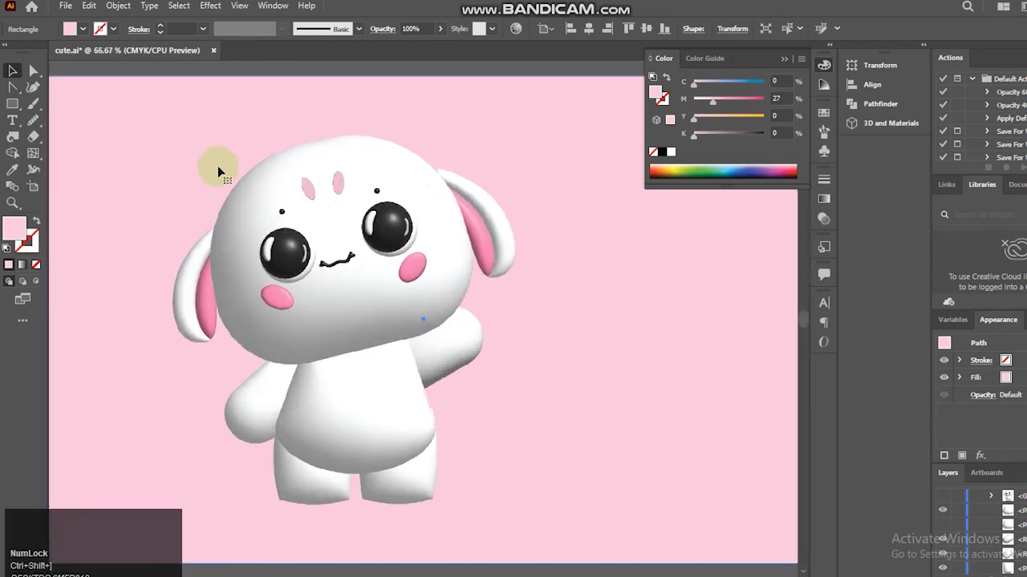
{"action": "left_click", "coordinate": [515, 62]}
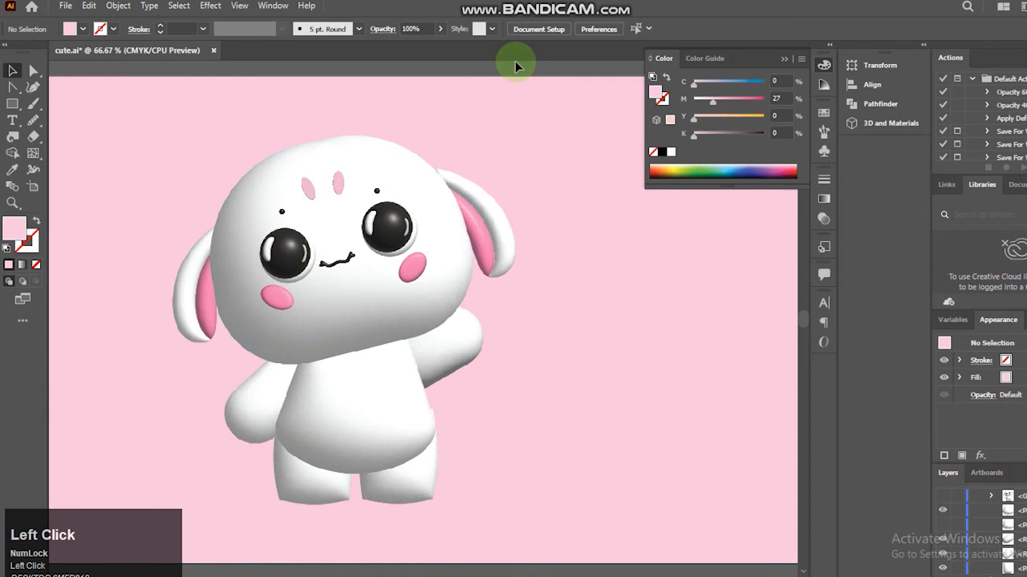